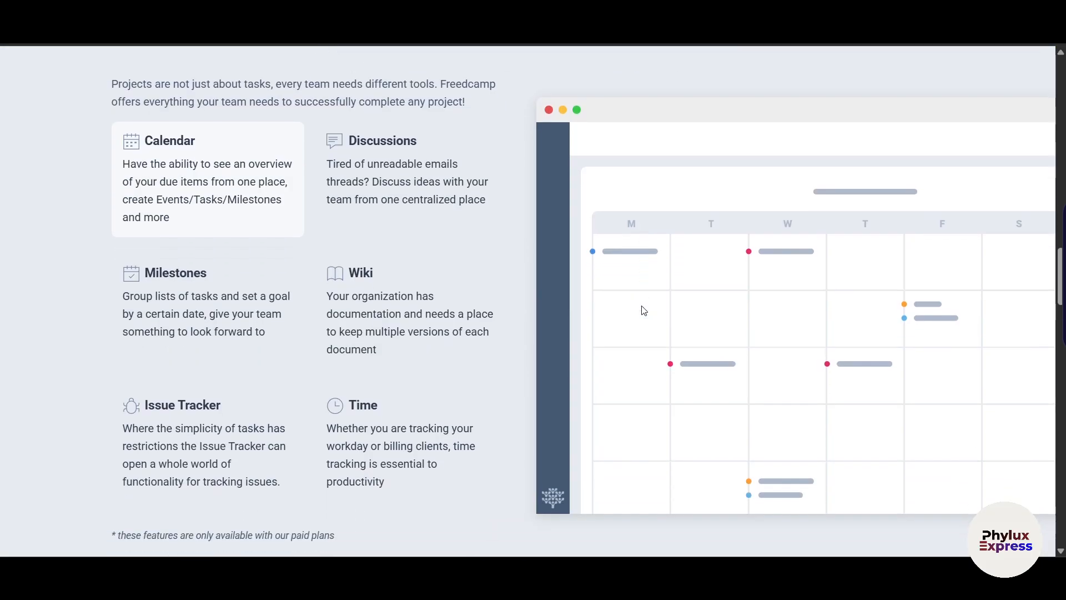
# Browse the Freedcamp homepage down to the footer, then go back to the 'Freedcamp Project Management' search results.
pyautogui.scroll(-10, 643, 309)
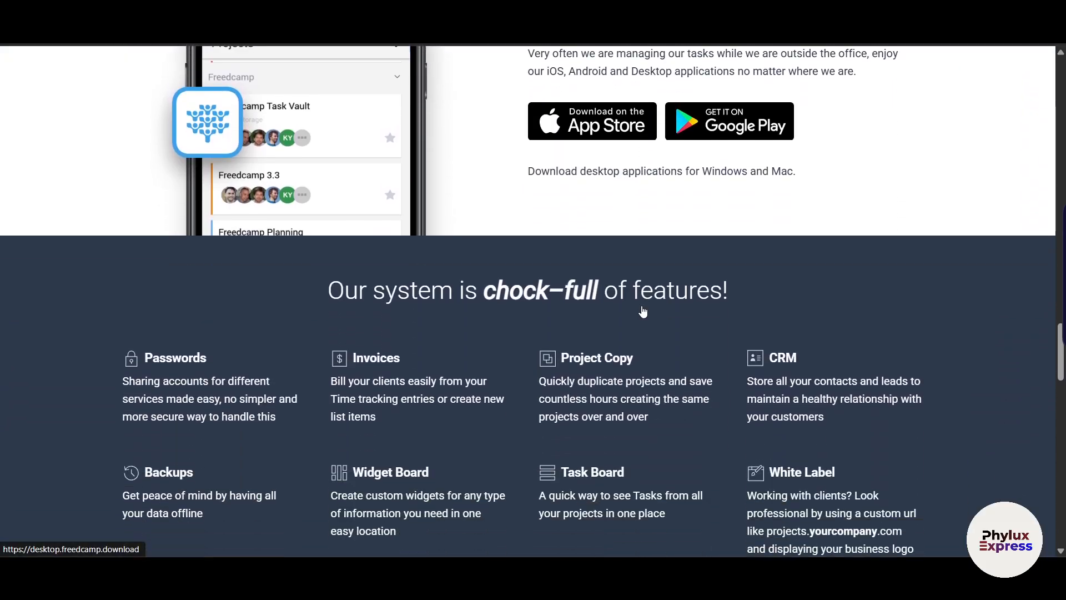
pyautogui.scroll(-8, 642, 309)
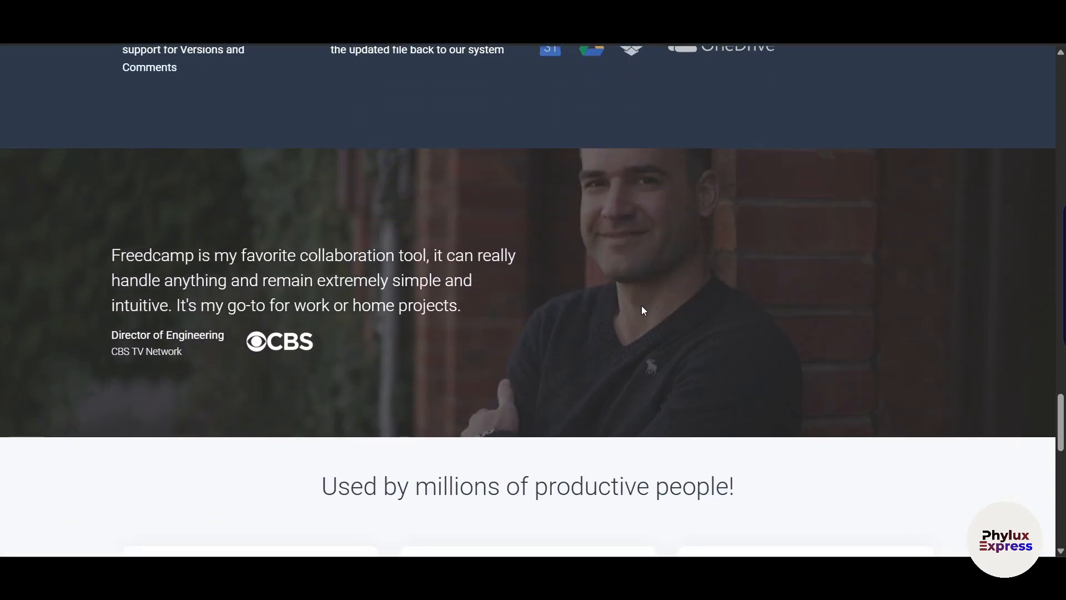
pyautogui.scroll(-8, 643, 309)
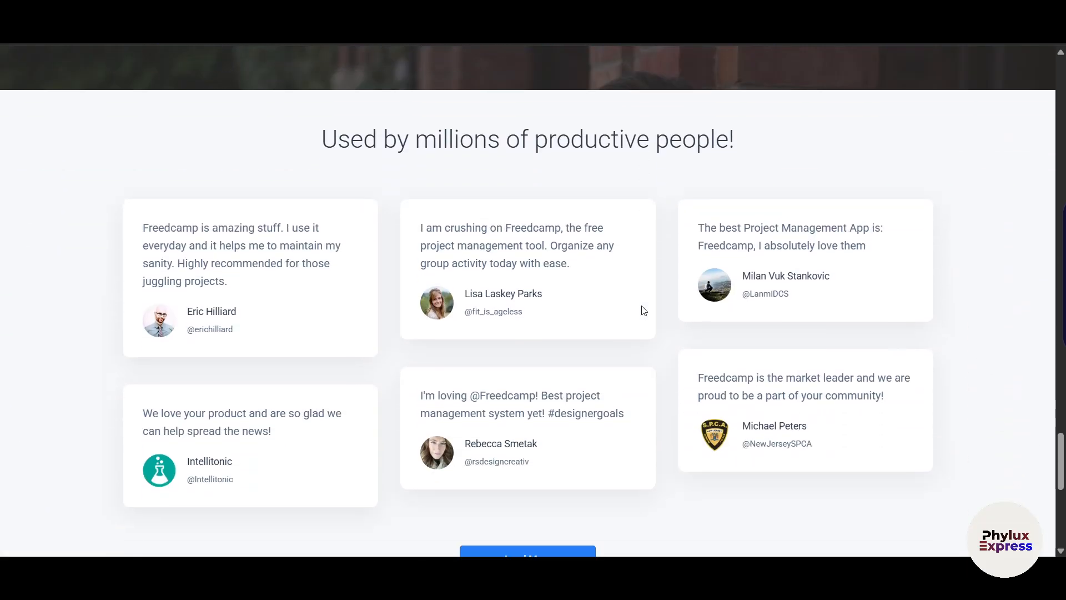
pyautogui.scroll(-4, 644, 310)
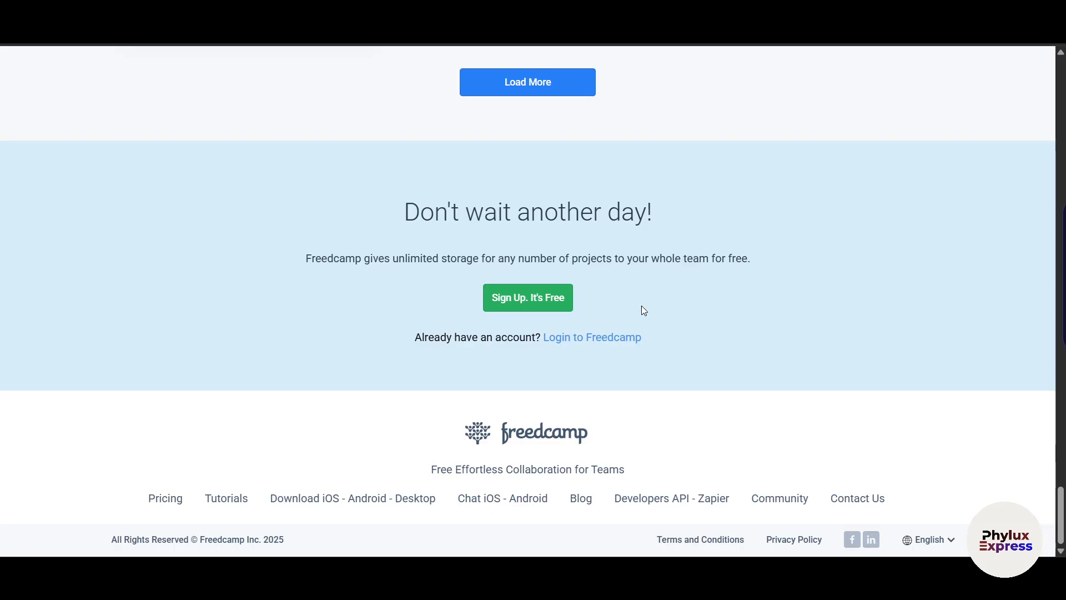
pyautogui.scroll(20, 643, 310)
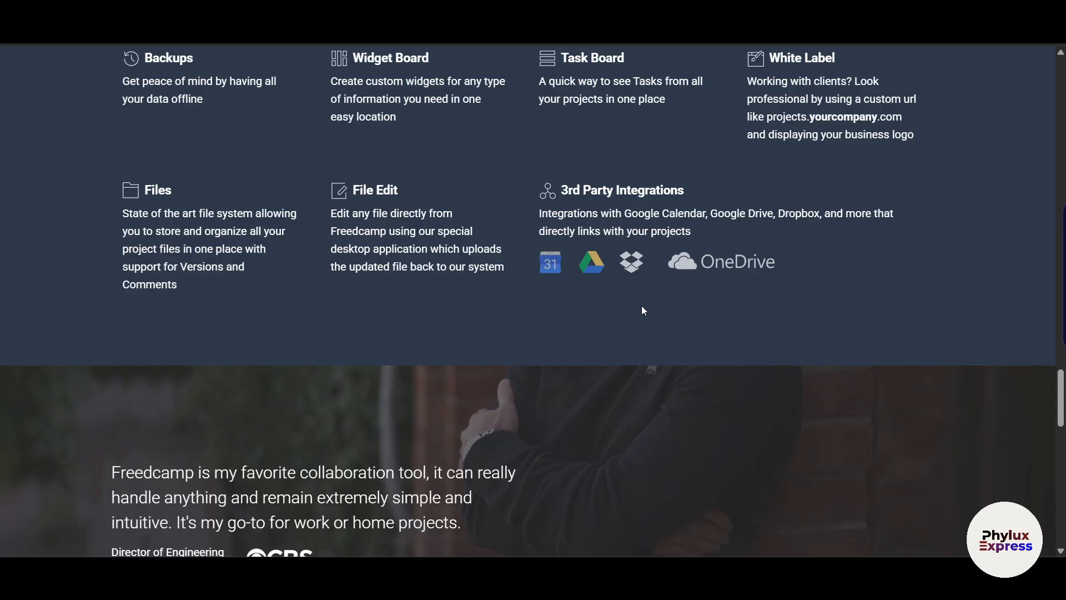
pyautogui.hotkey('alt', 'Left')
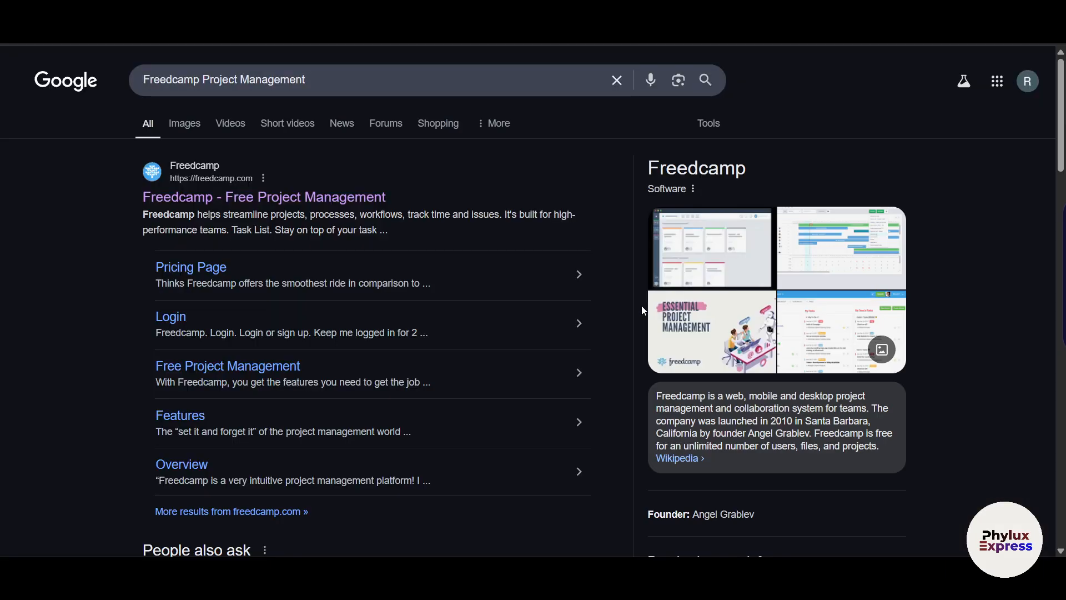
# Open the 'Freedcamp - Free Project Management' search result.
pyautogui.click(313, 207)
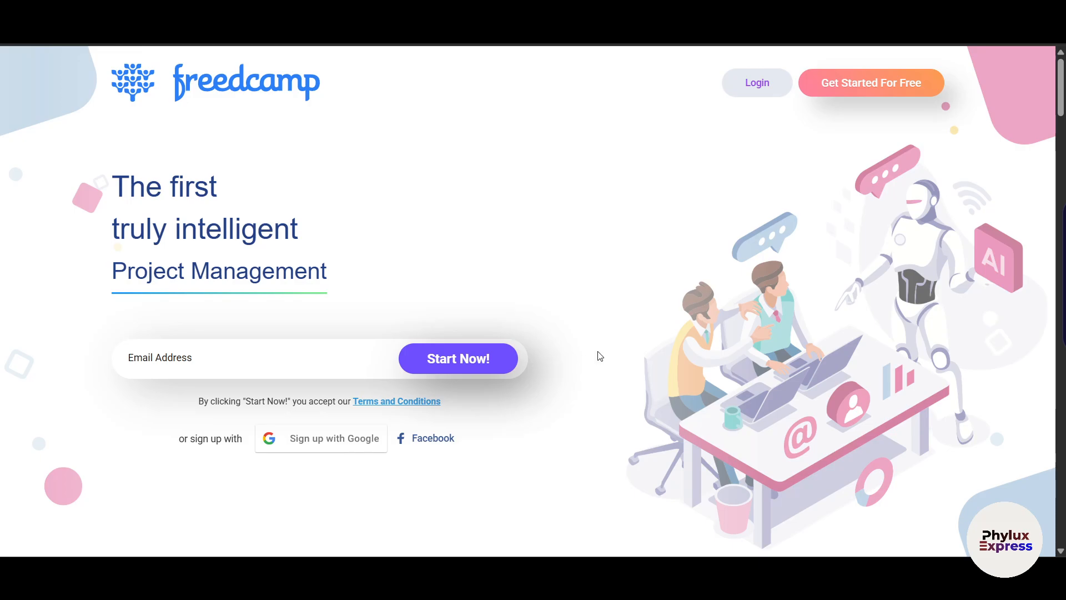
pyautogui.scroll(-4, 600, 355)
pyautogui.scroll(-2, 599, 355)
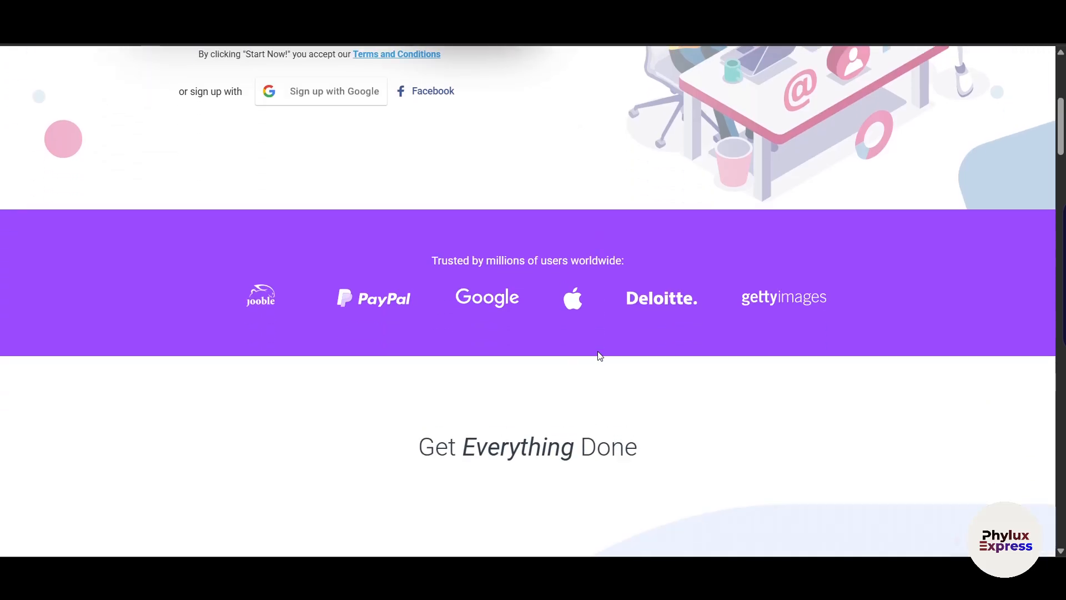
pyautogui.scroll(-3, 599, 355)
pyautogui.scroll(-5, 600, 355)
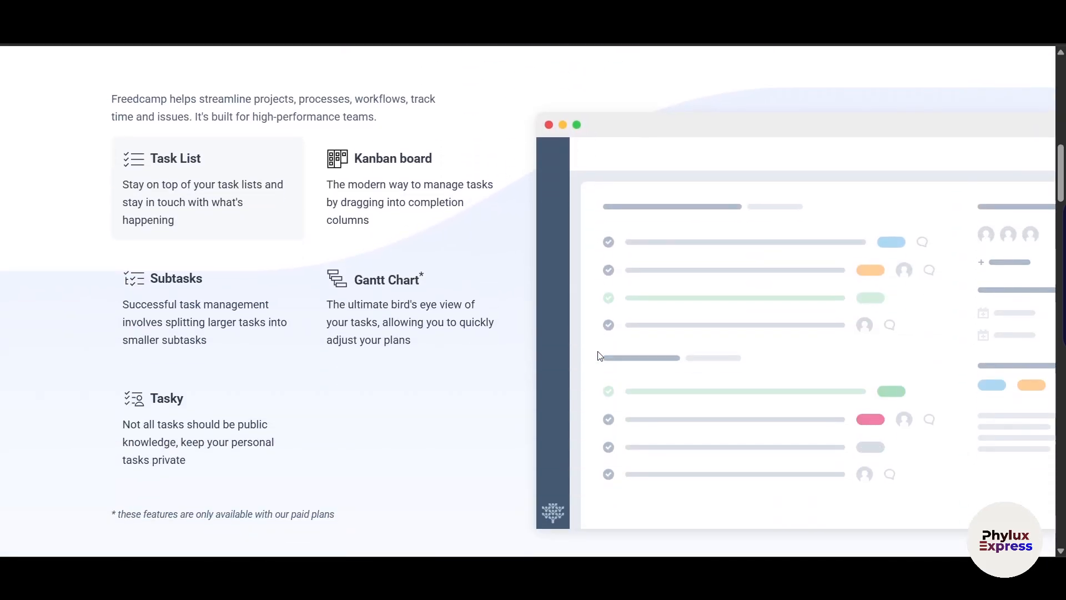
pyautogui.scroll(-6, 600, 355)
pyautogui.scroll(-7, 598, 355)
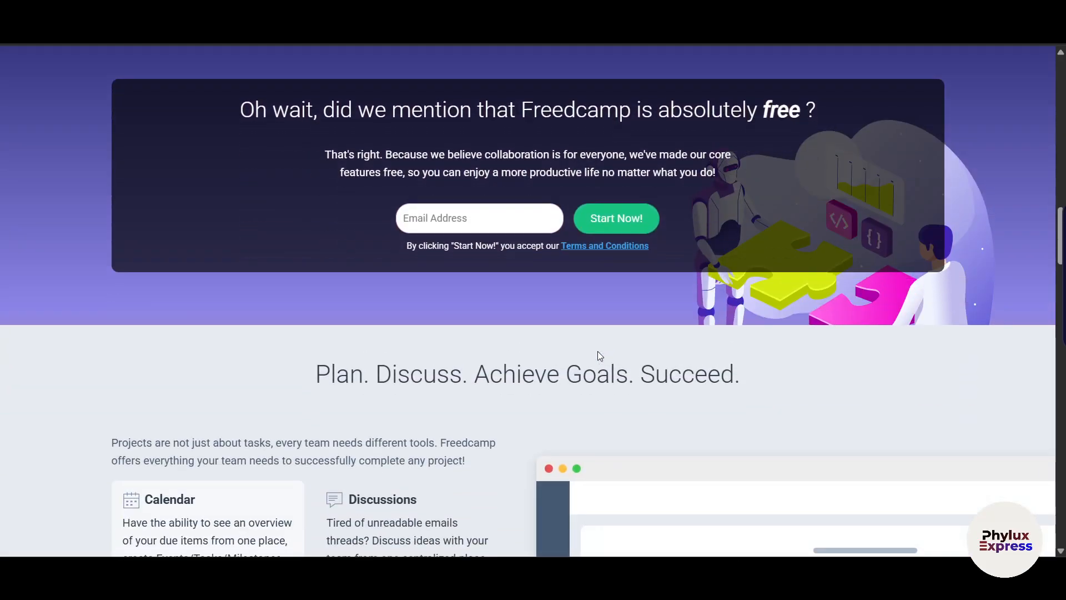
pyautogui.scroll(-5, 600, 356)
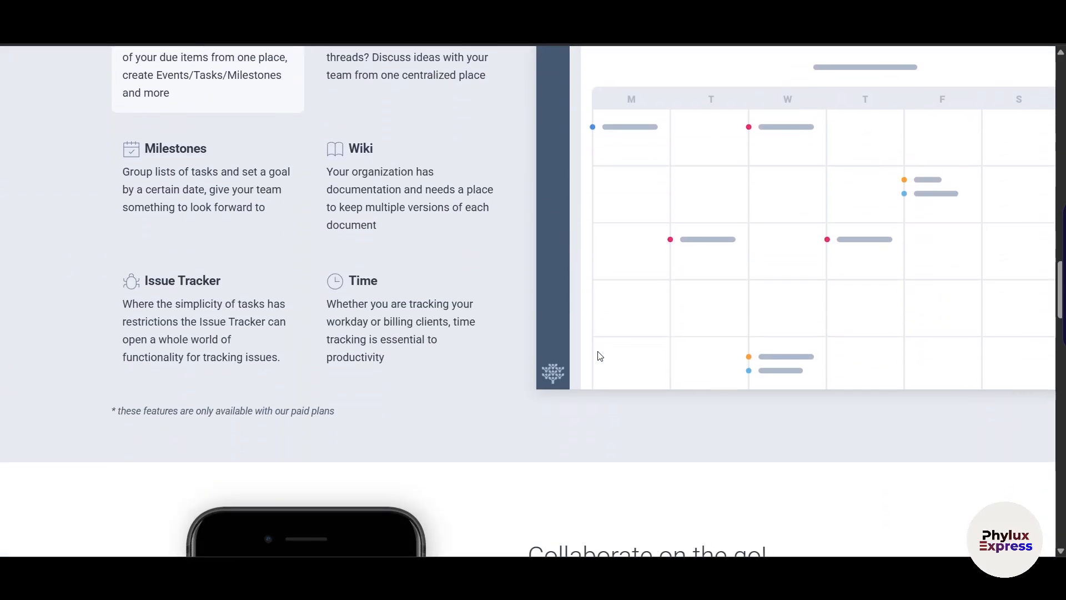
pyautogui.scroll(-4, 600, 355)
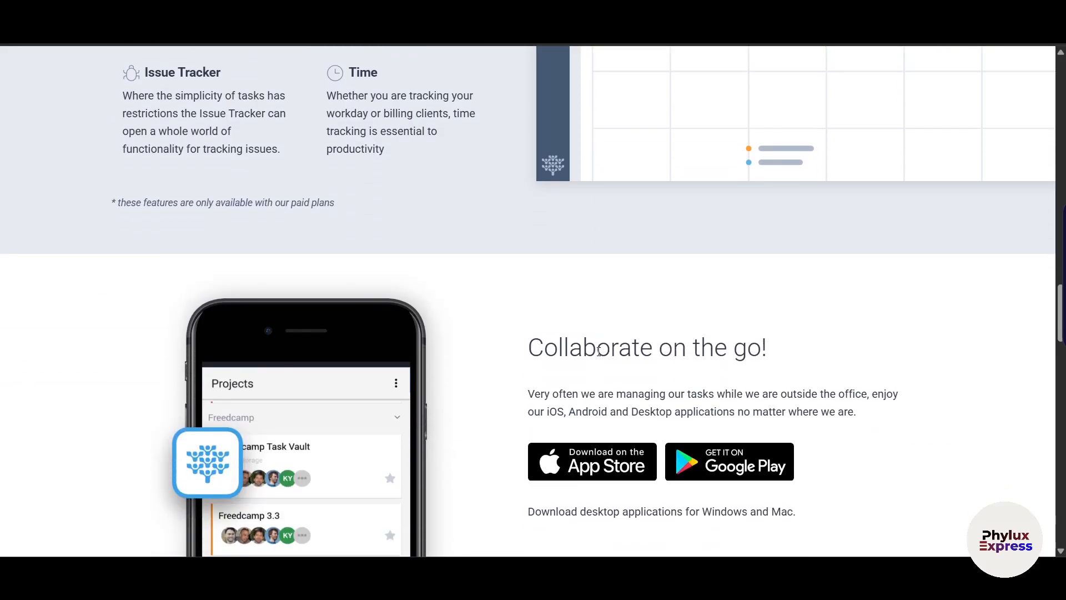
pyautogui.scroll(-4, 599, 352)
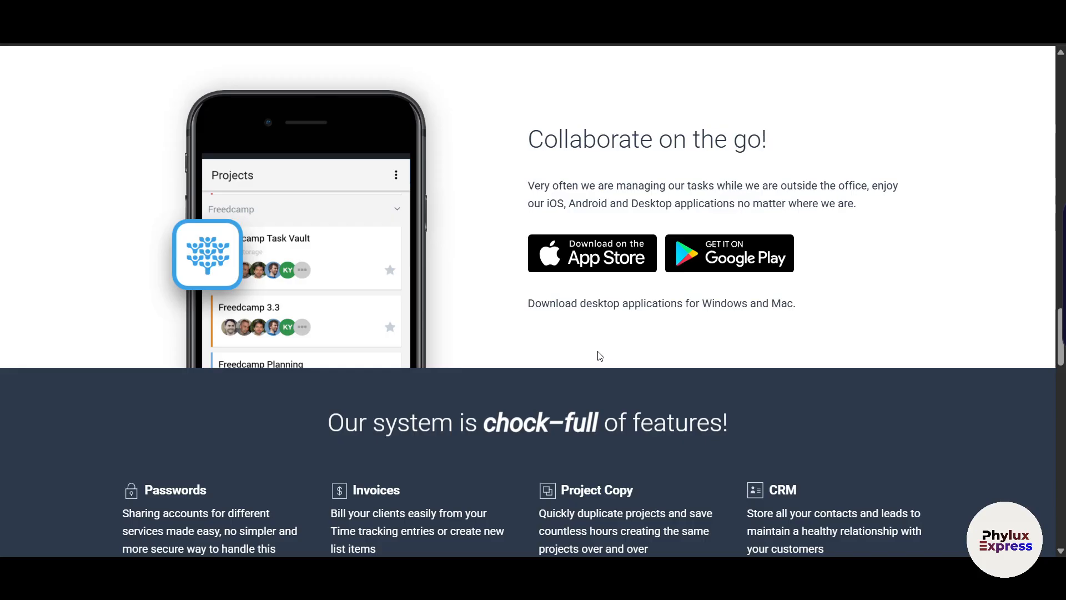
pyautogui.scroll(-10, 600, 356)
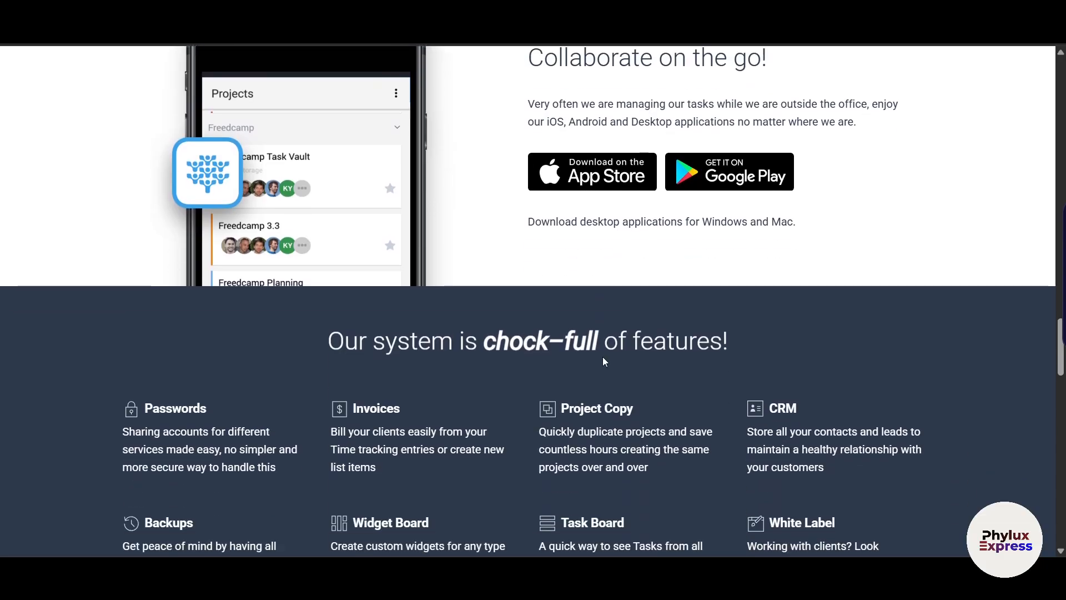
pyautogui.scroll(20, 605, 362)
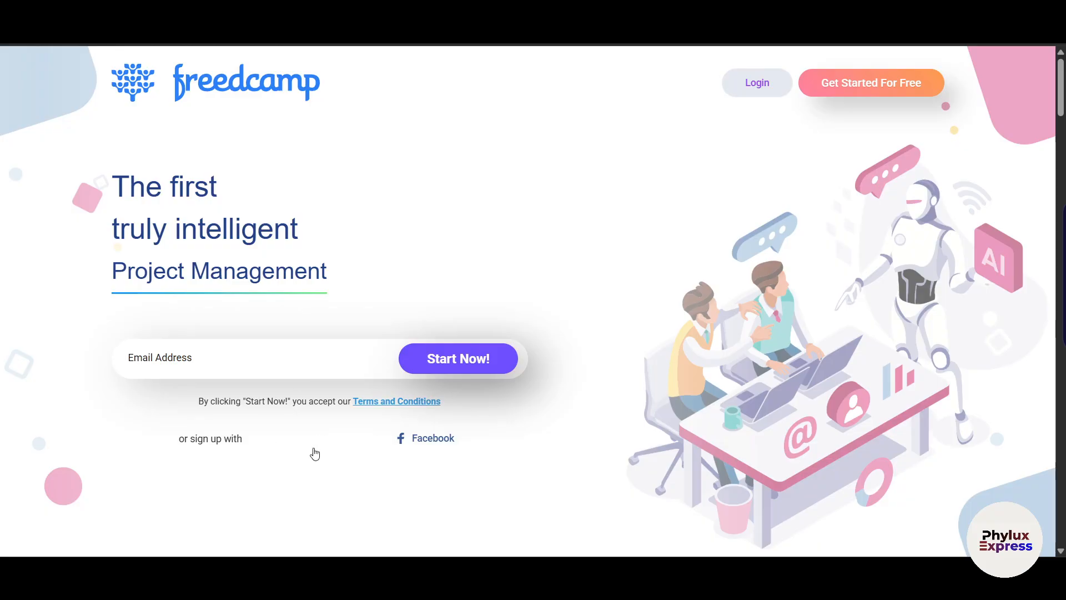
pyautogui.click(207, 359)
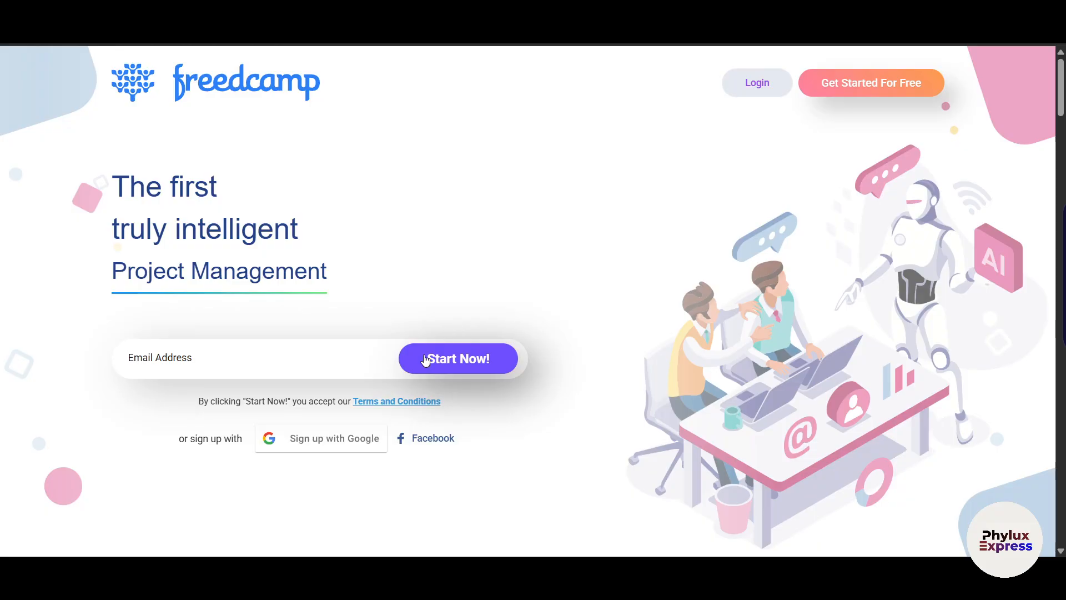
# Sign up with a Google account, approve sharing details, and select the prefilled full name.
pyautogui.click(310, 449)
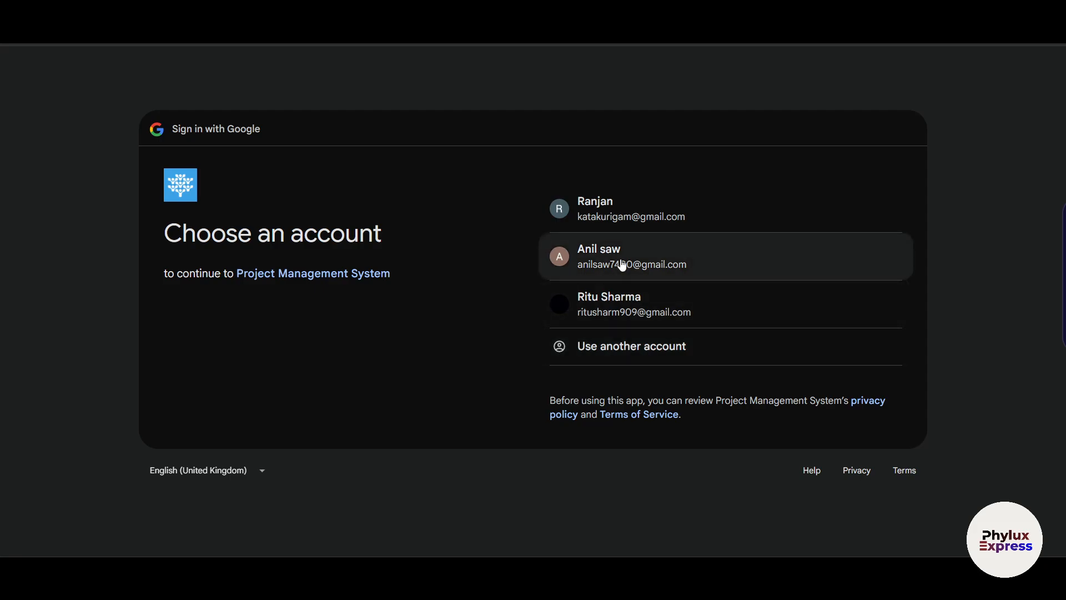
pyautogui.click(620, 260)
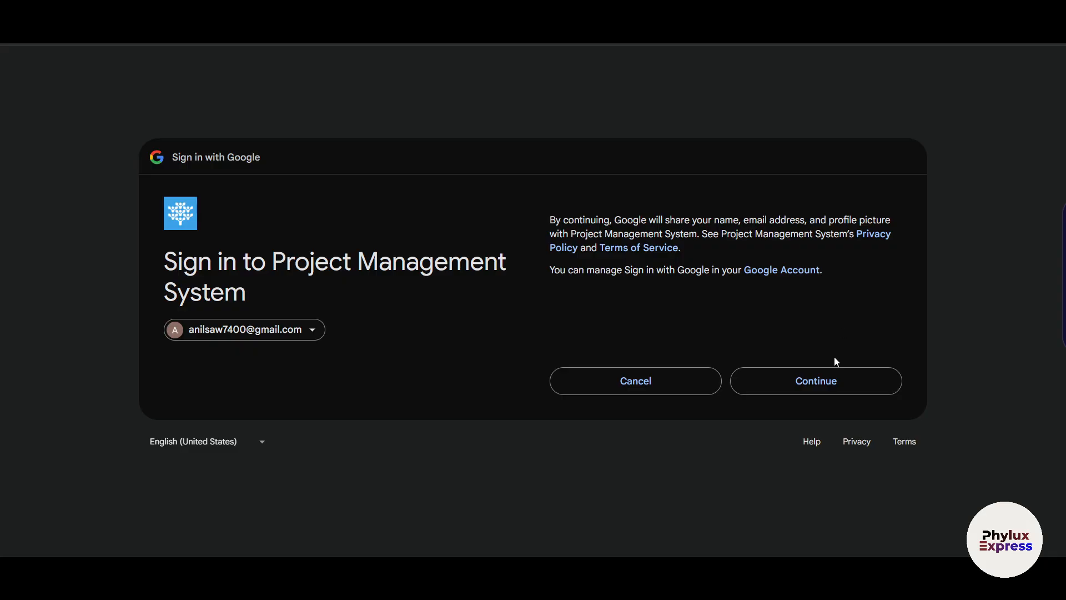
pyautogui.click(827, 381)
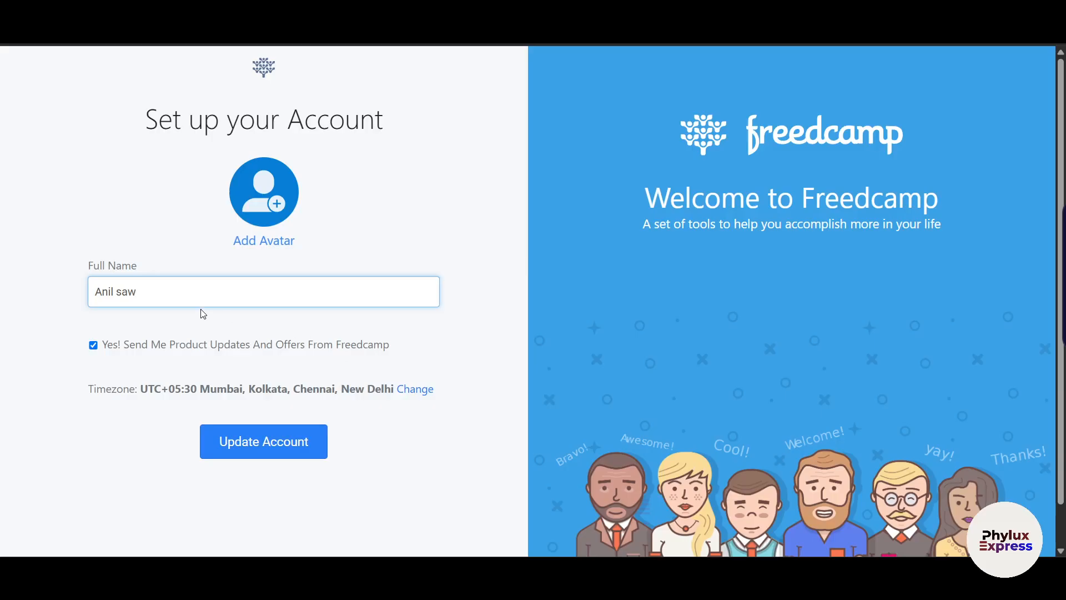
pyautogui.moveTo(172, 294); pyautogui.dragTo(36, 294)
# Replace the full name with the user's new name and untick product updates and offers.
pyautogui.press('BackSpace')
pyautogui.click(94, 345)
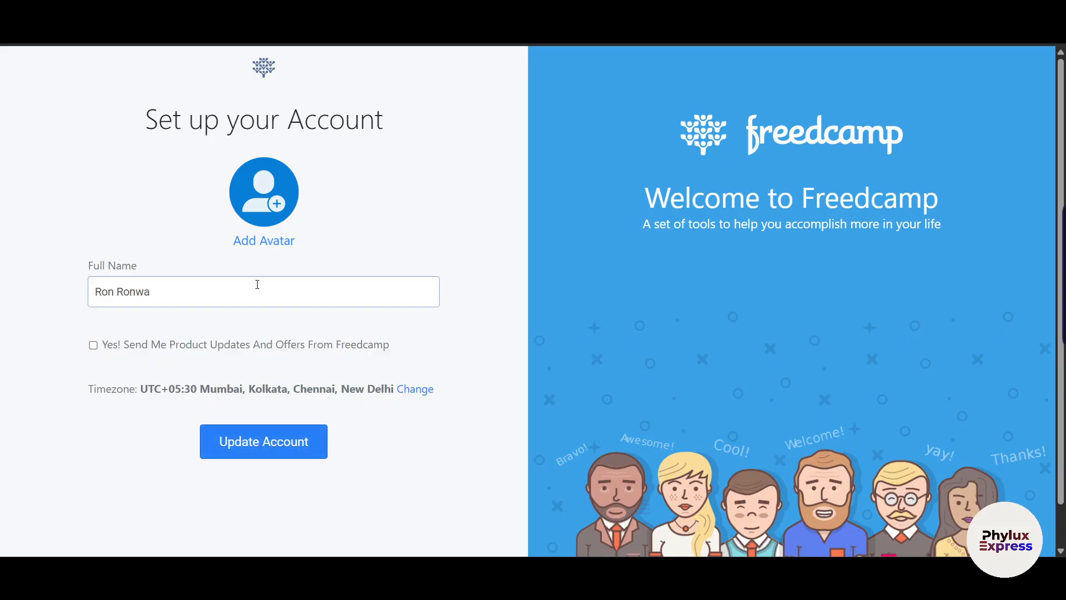
# Upload and crop an avatar photo, then save the account details.
pyautogui.click(272, 244)
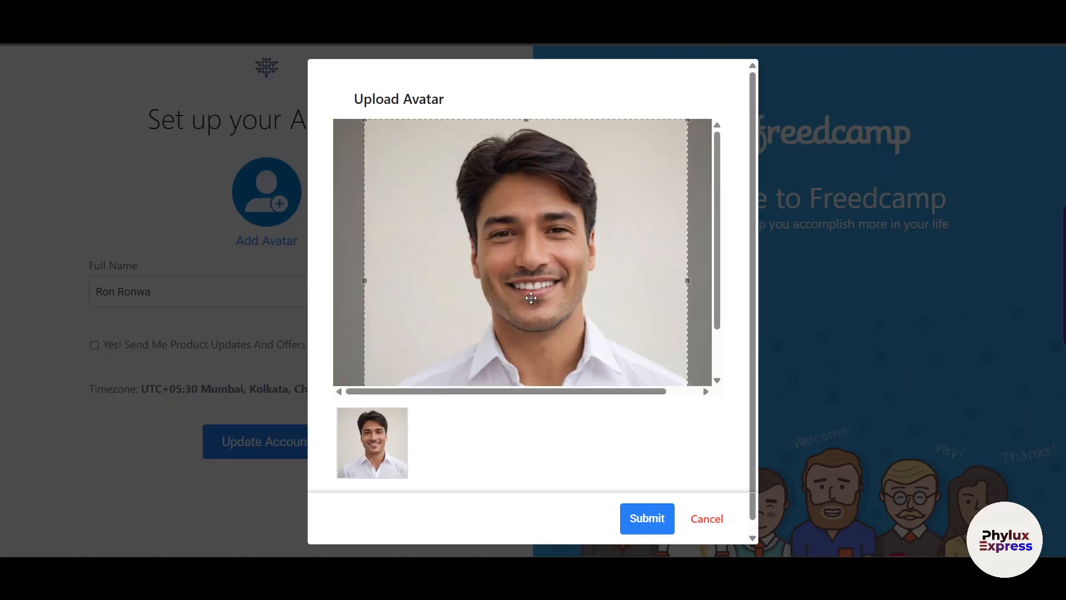
pyautogui.click(650, 522)
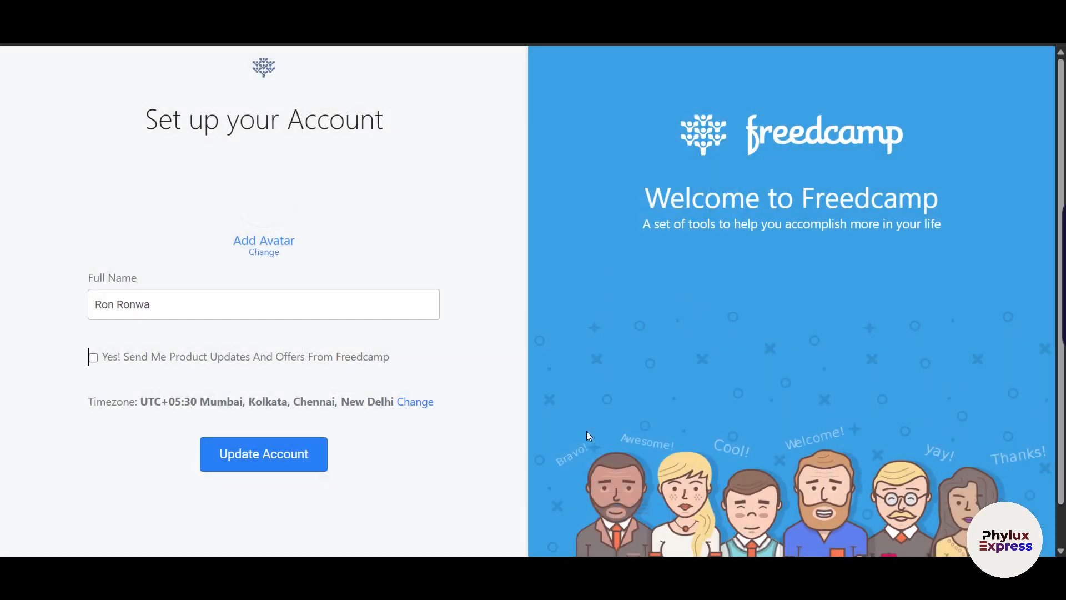
pyautogui.click(267, 455)
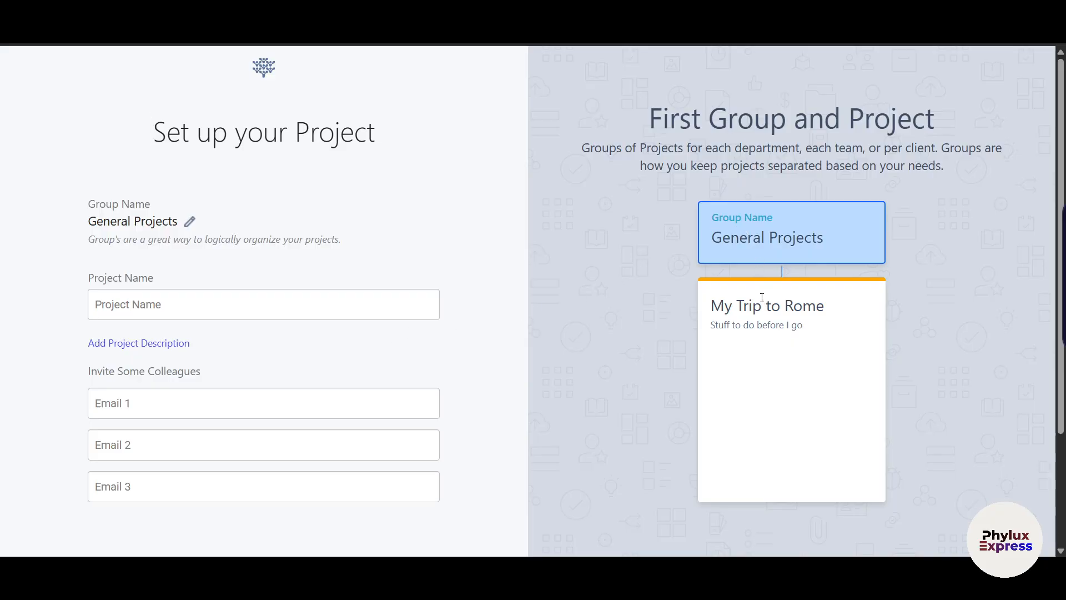
# Rename the group from General Projects to PHYLUX GROUP.
pyautogui.click(189, 223)
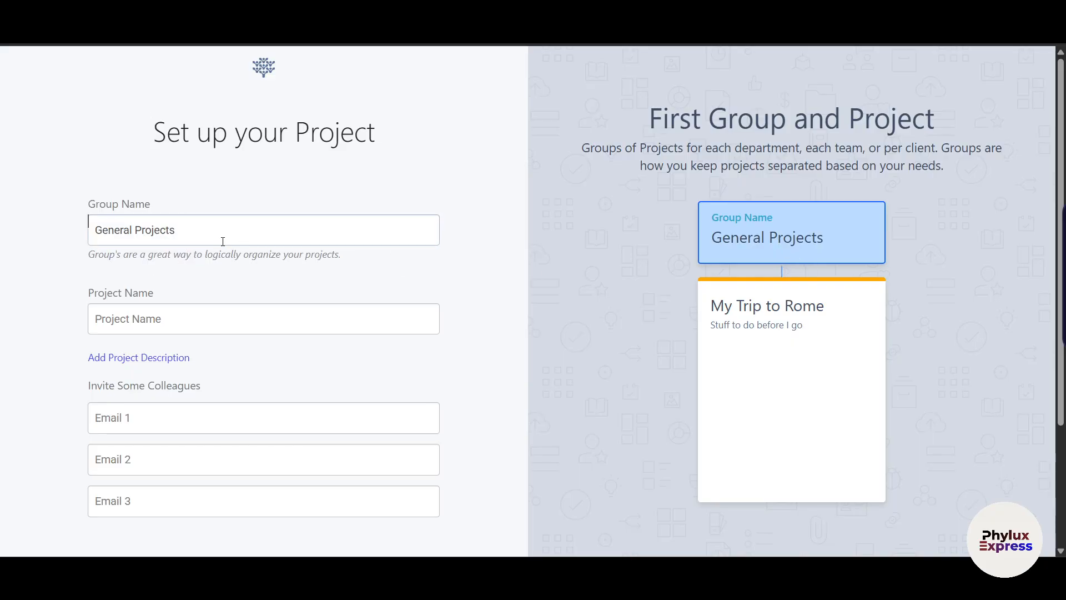
pyautogui.moveTo(223, 241); pyautogui.dragTo(52, 245)
pyautogui.write('PHYLUX')
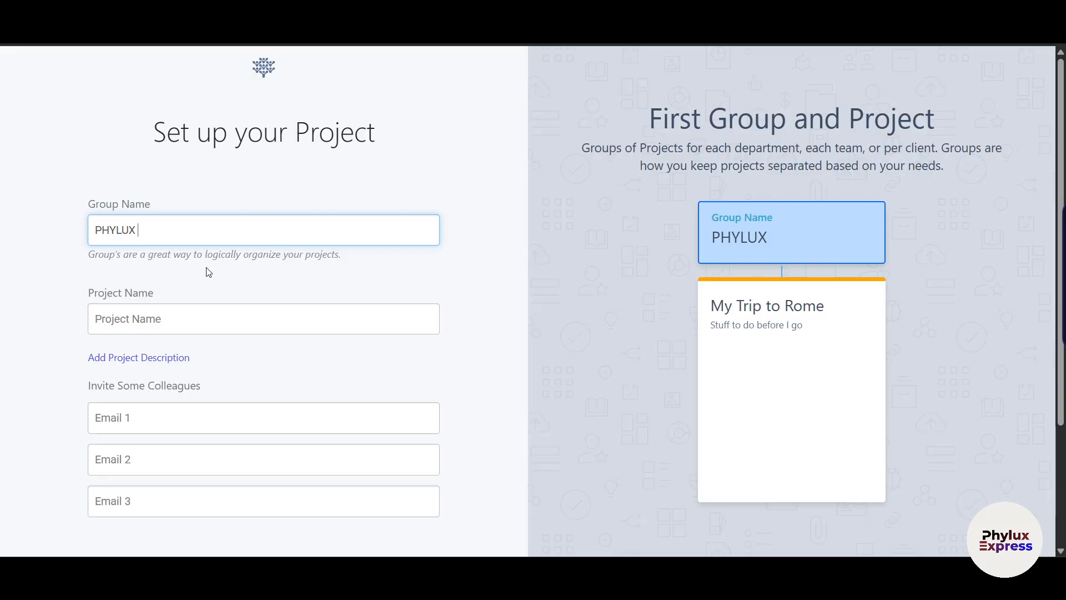
pyautogui.write(' gROO')
pyautogui.press('BackSpace')
pyautogui.press('BackSpace')
pyautogui.press('BackSpace')
pyautogui.press('BackSpace')
pyautogui.write('GROPUP')
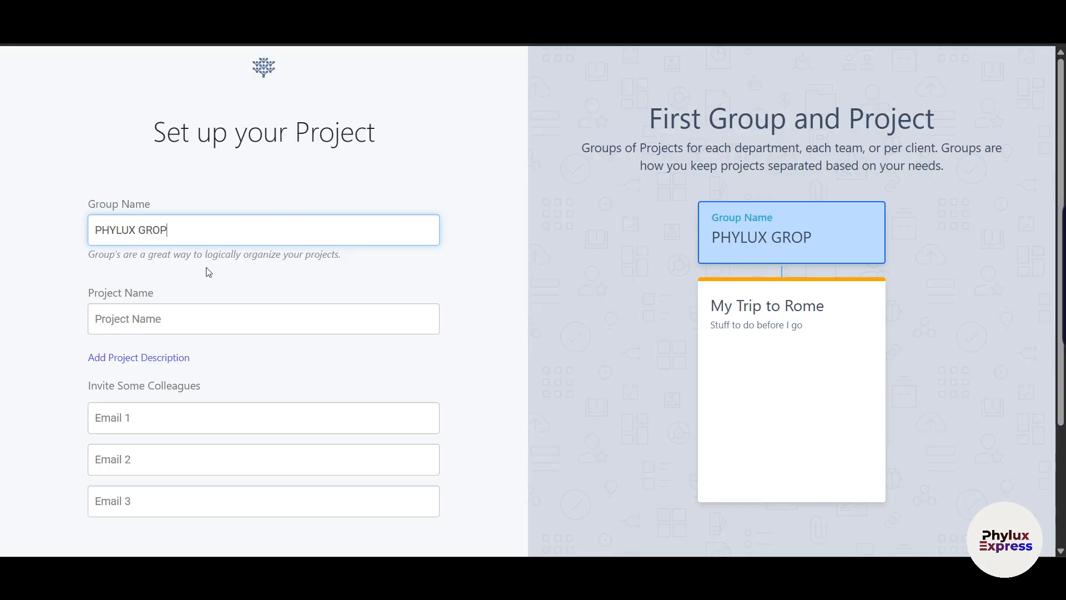
pyautogui.press('BackSpace')
pyautogui.press('BackSpace')
pyautogui.press('BackSpace')
pyautogui.write('UP')
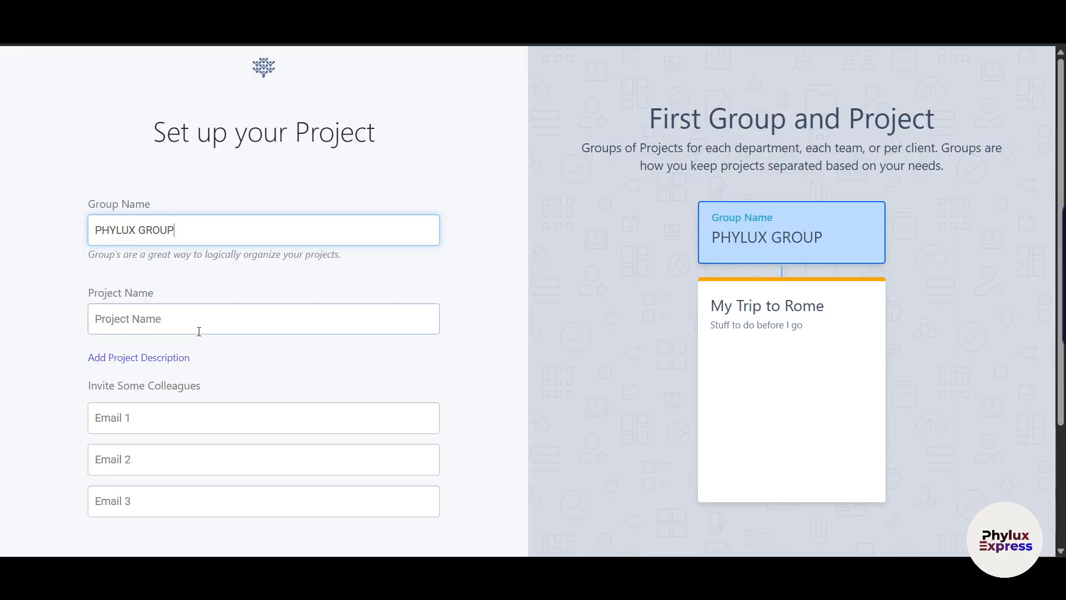
# Name the project PH PROJECT 1.
pyautogui.click(199, 332)
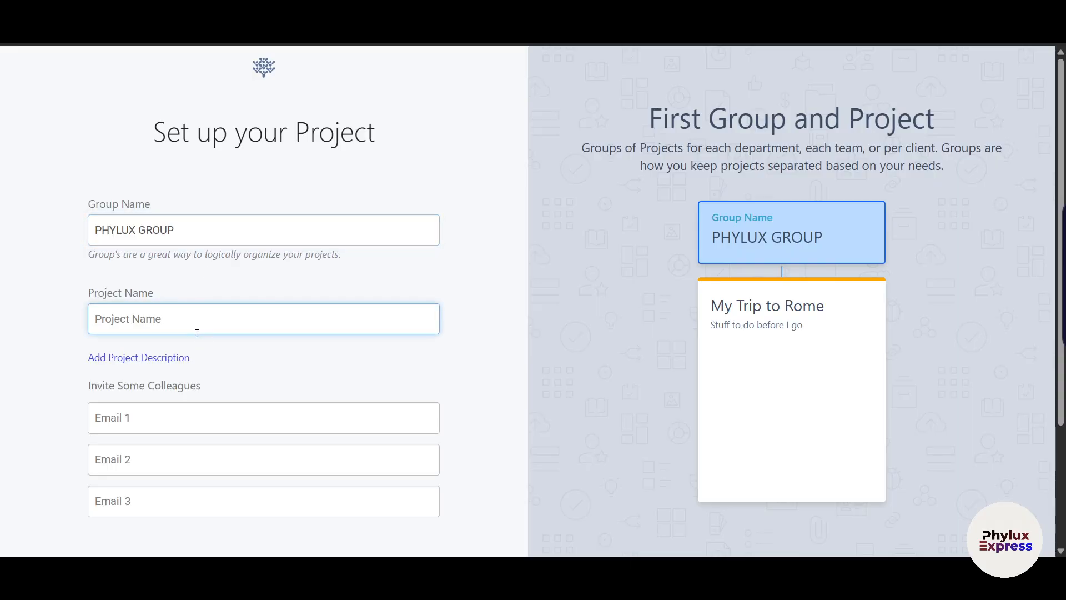
pyautogui.write('PH PROJECT 1')
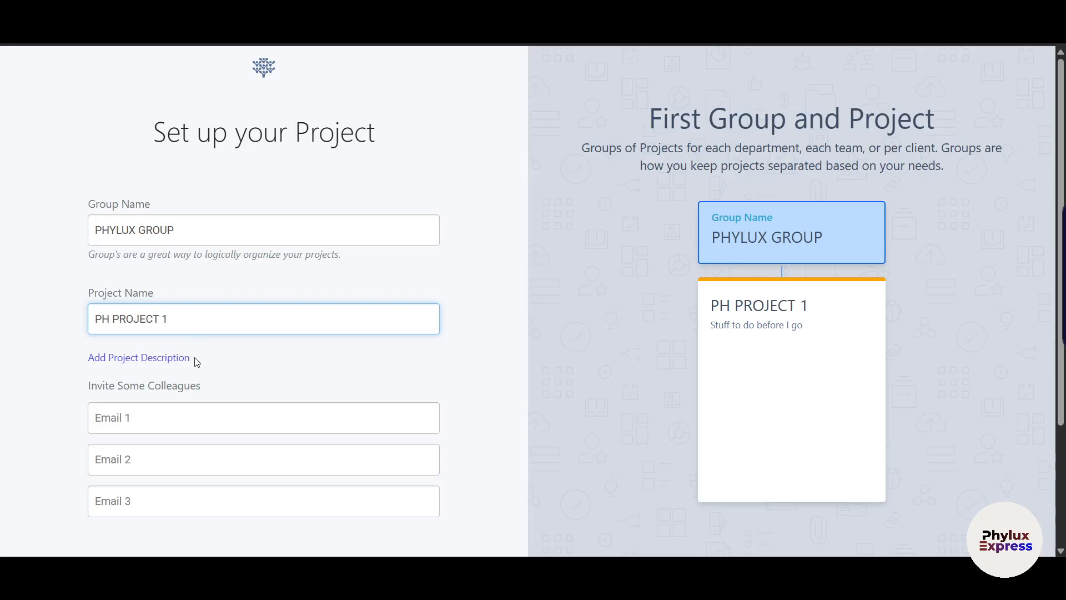
pyautogui.scroll(-3, 196, 362)
pyautogui.click(165, 281)
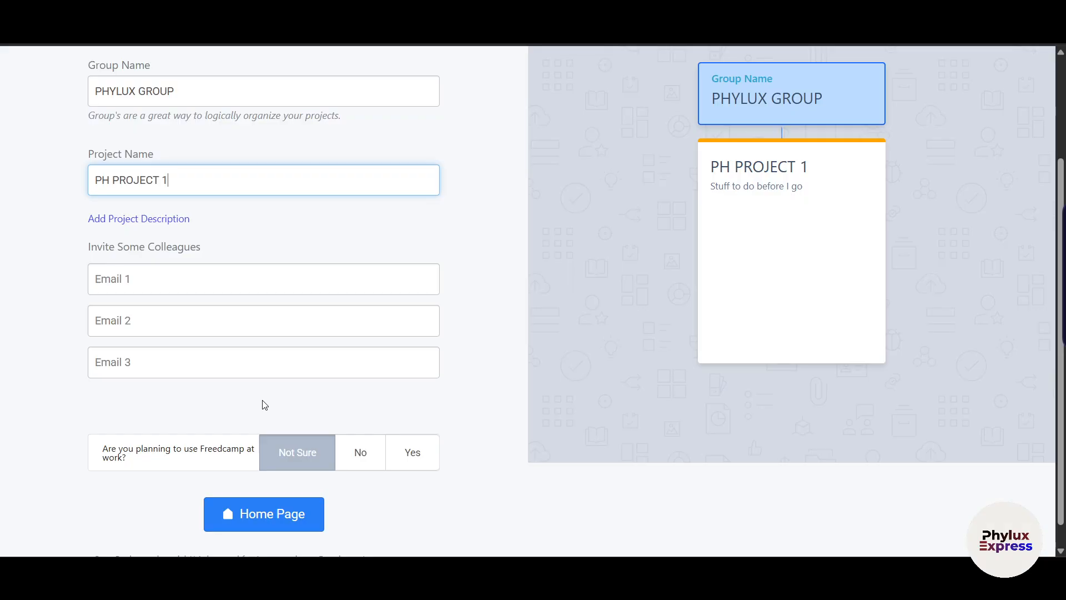
pyautogui.scroll(1, 264, 405)
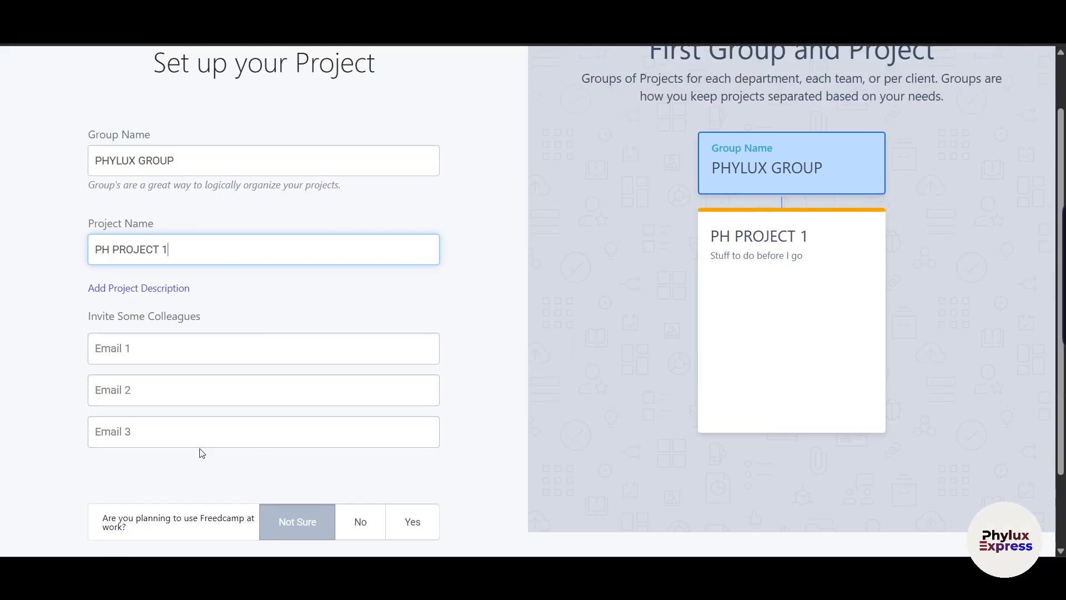
# Add the description 'THIS IS MY TEST PROJECT.' and continue to the home dashboard.
pyautogui.click(139, 289)
pyautogui.write('THIS IS M')
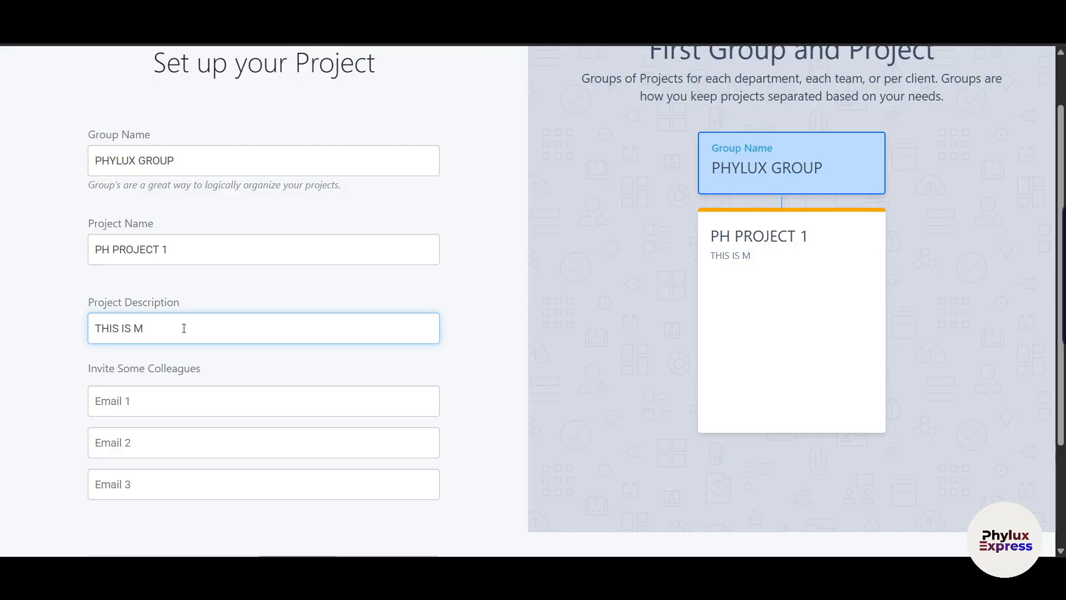
pyautogui.write('Y TEST PROJECT')
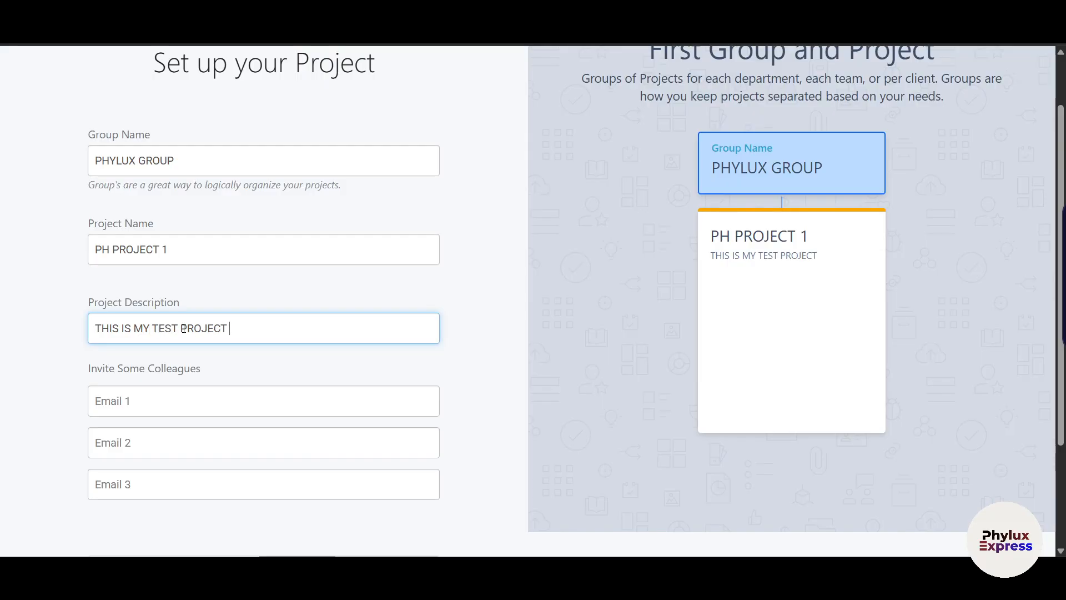
pyautogui.scroll(-3, 188, 344)
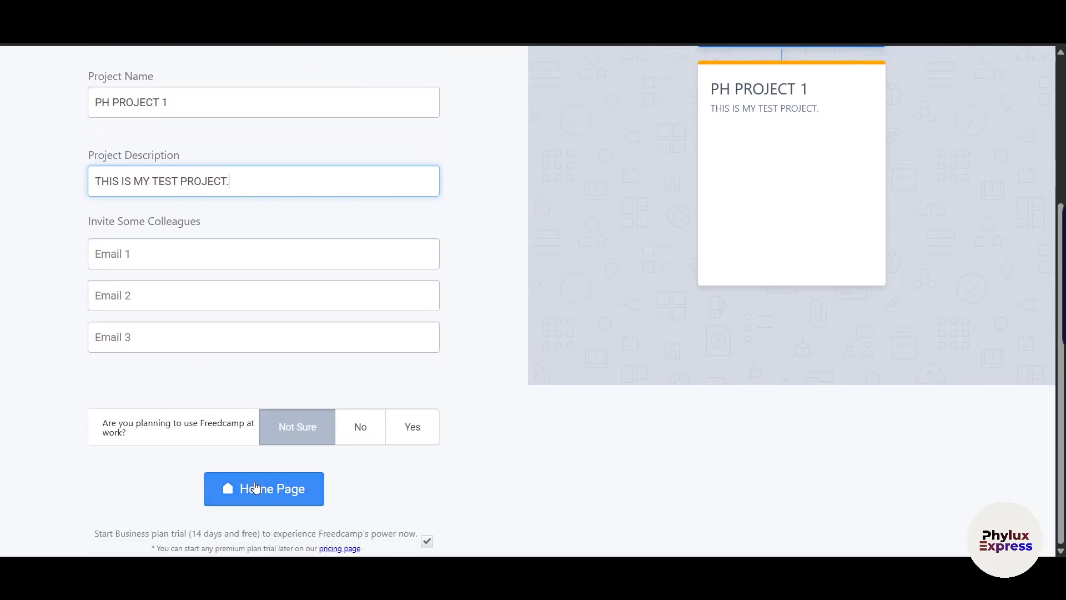
pyautogui.moveTo(113, 534); pyautogui.dragTo(228, 542)
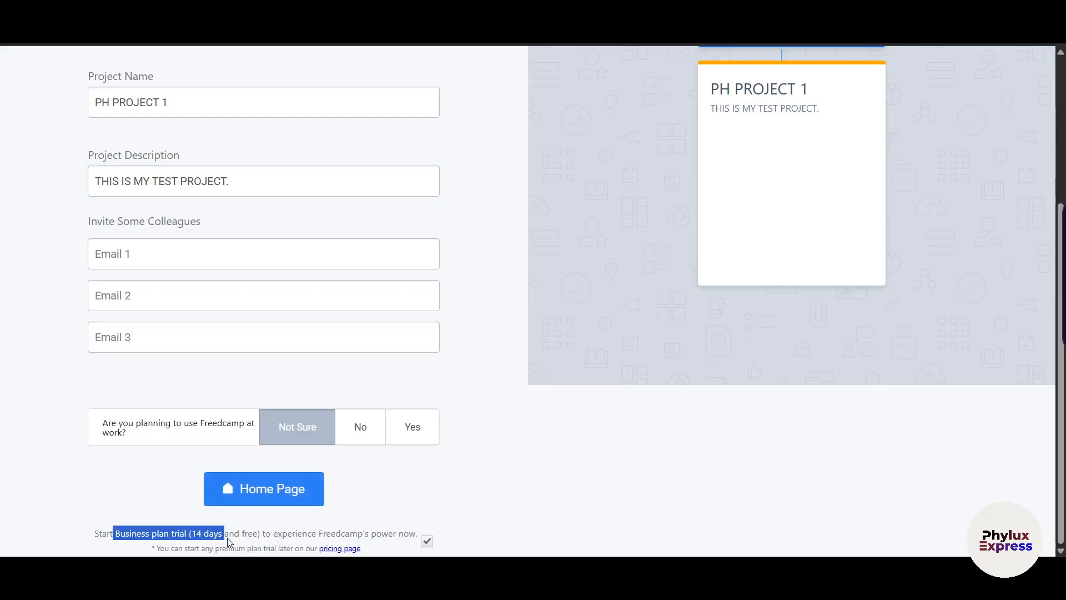
pyautogui.click(409, 500)
pyautogui.click(274, 492)
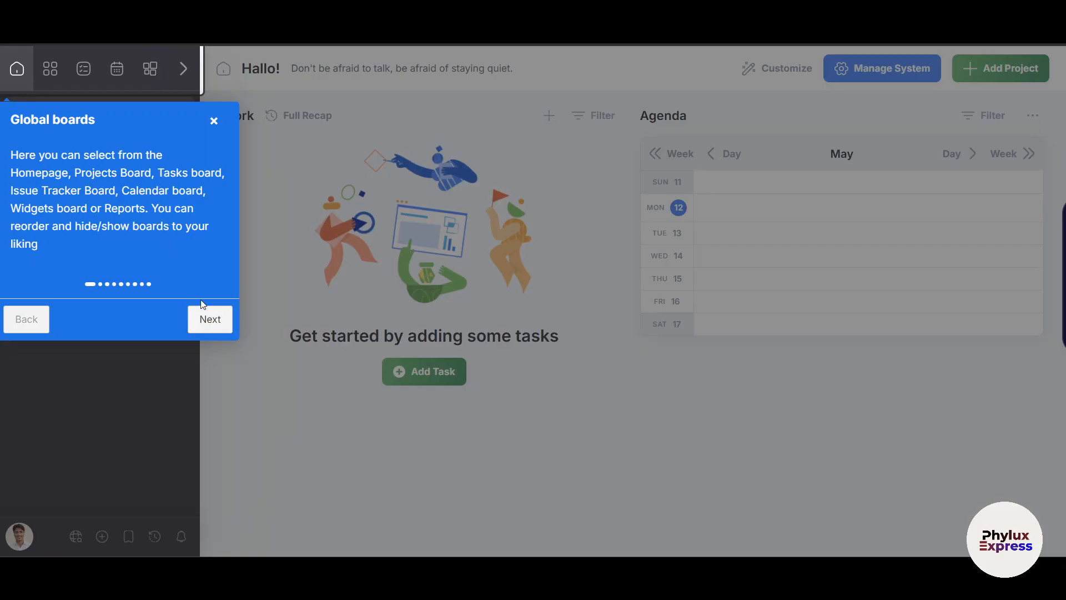
# Advance the tour past Global boards, Chat, Account Menu, Global search, Quick Add, Bookmarks, Notifications and Work.
pyautogui.click(210, 319)
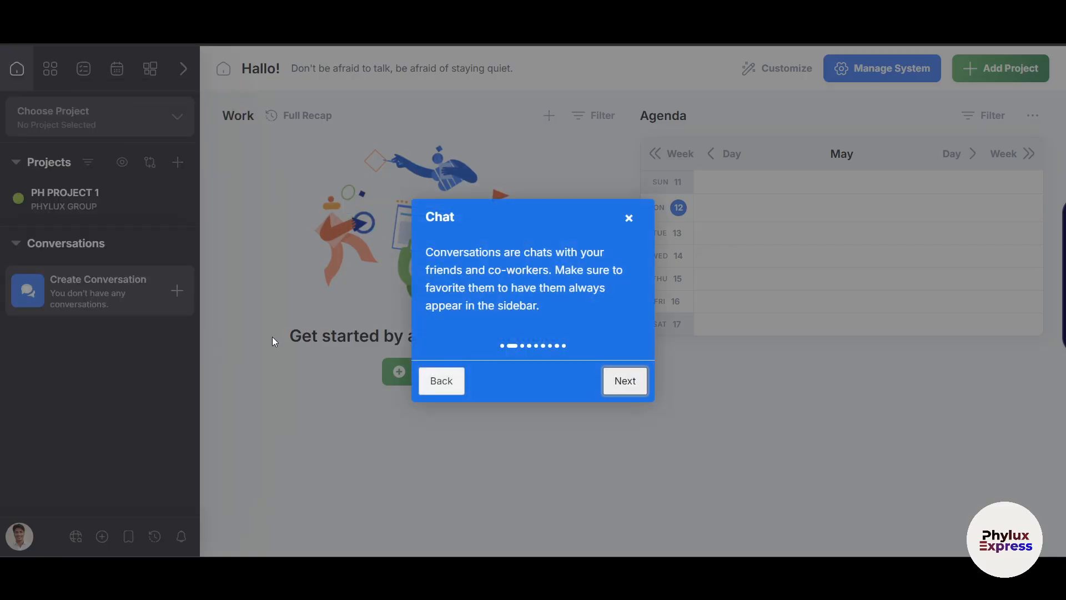
pyautogui.click(624, 382)
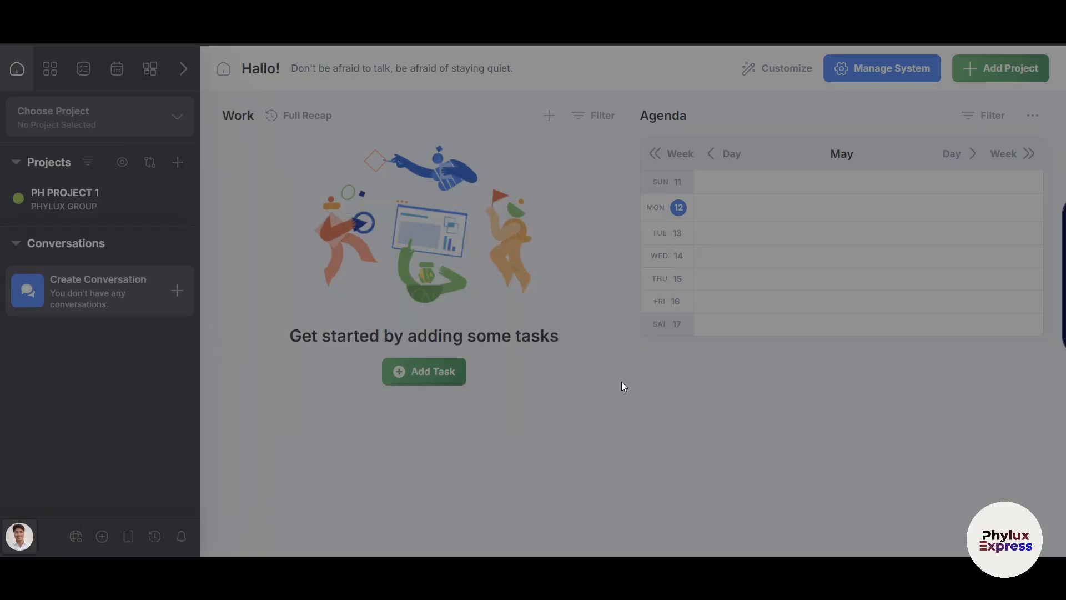
pyautogui.click(222, 494)
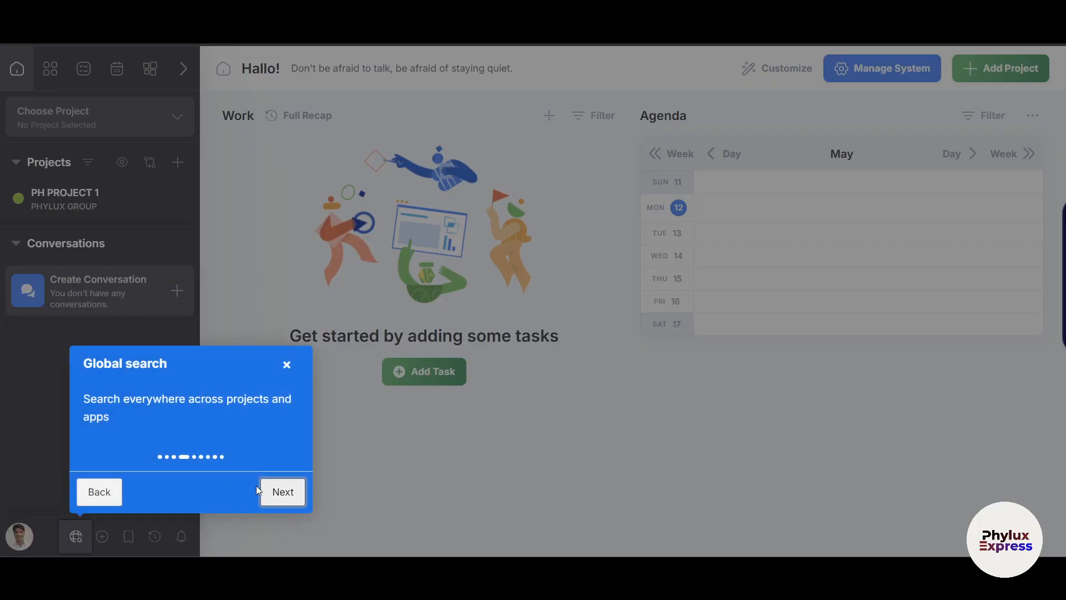
pyautogui.click(281, 500)
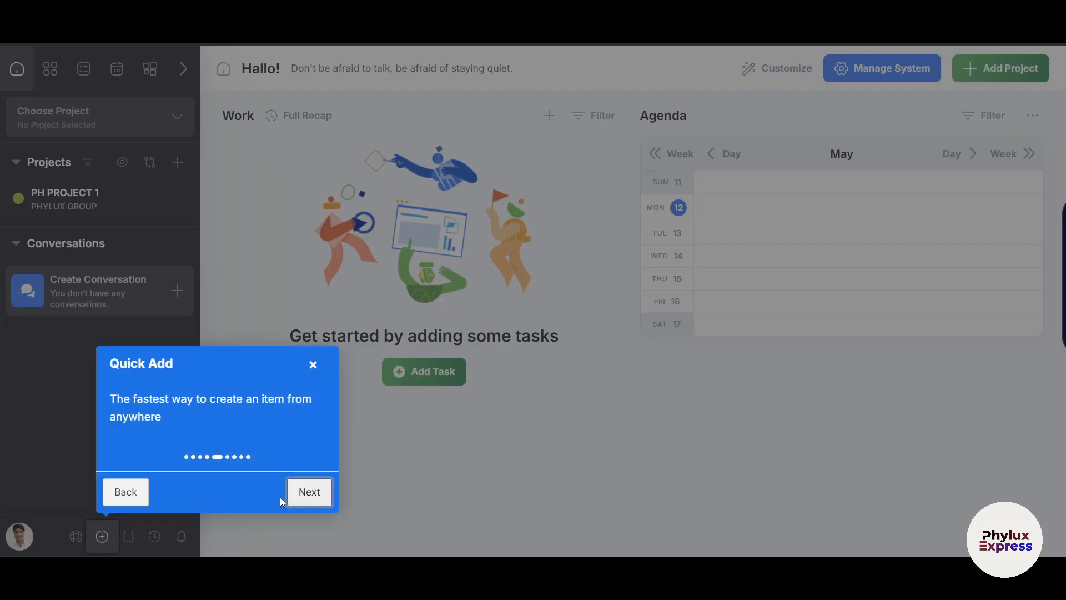
pyautogui.click(309, 488)
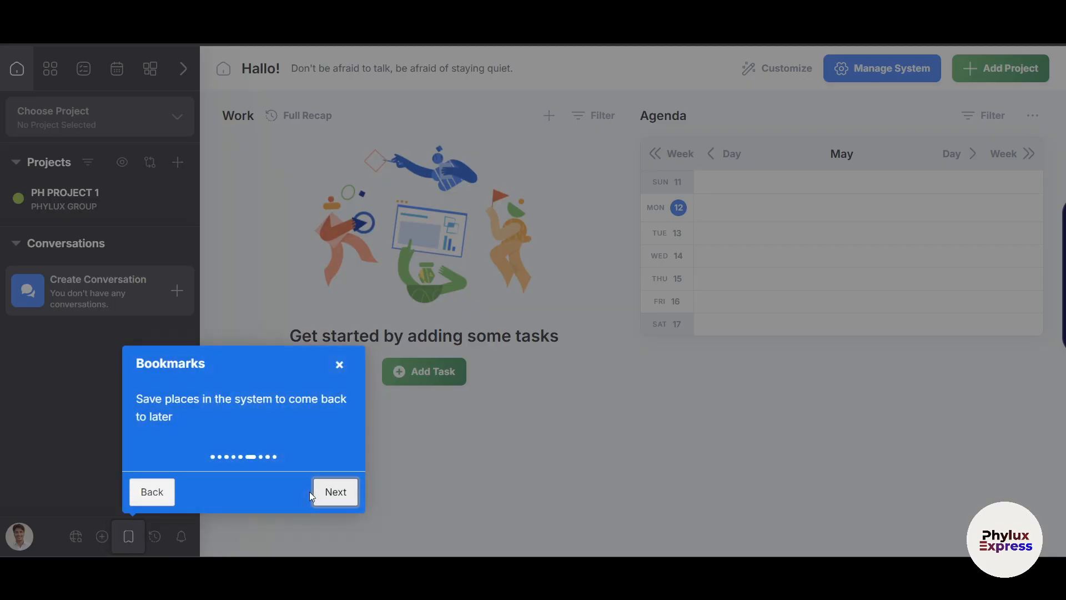
pyautogui.click(328, 491)
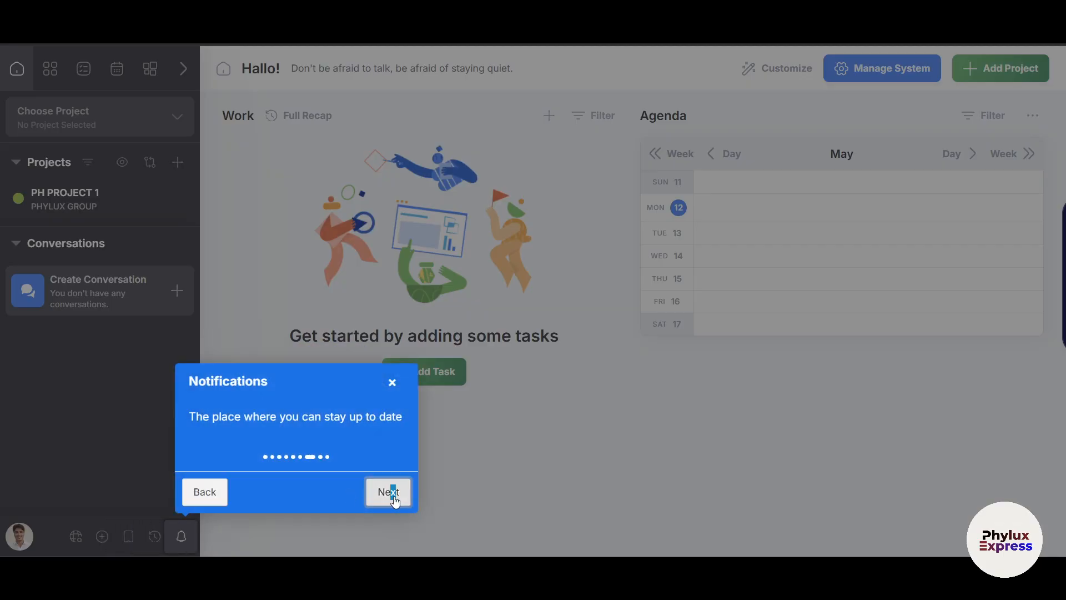
pyautogui.click(388, 493)
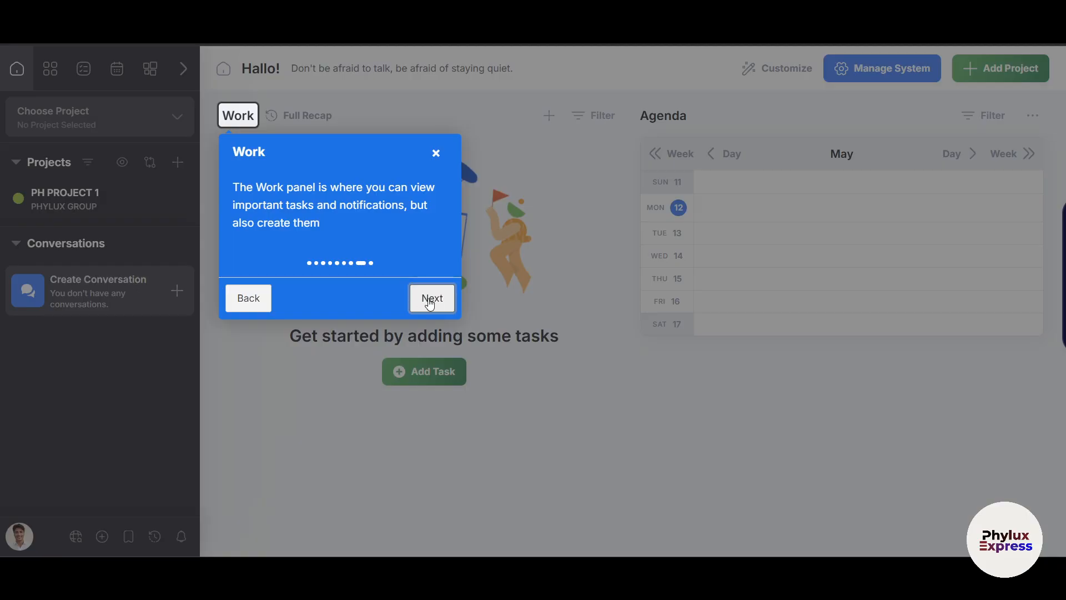
pyautogui.click(430, 301)
# End the tour, check PHYLUX GROUP's project list on the Projects board, then open Tasks.
pyautogui.click(843, 298)
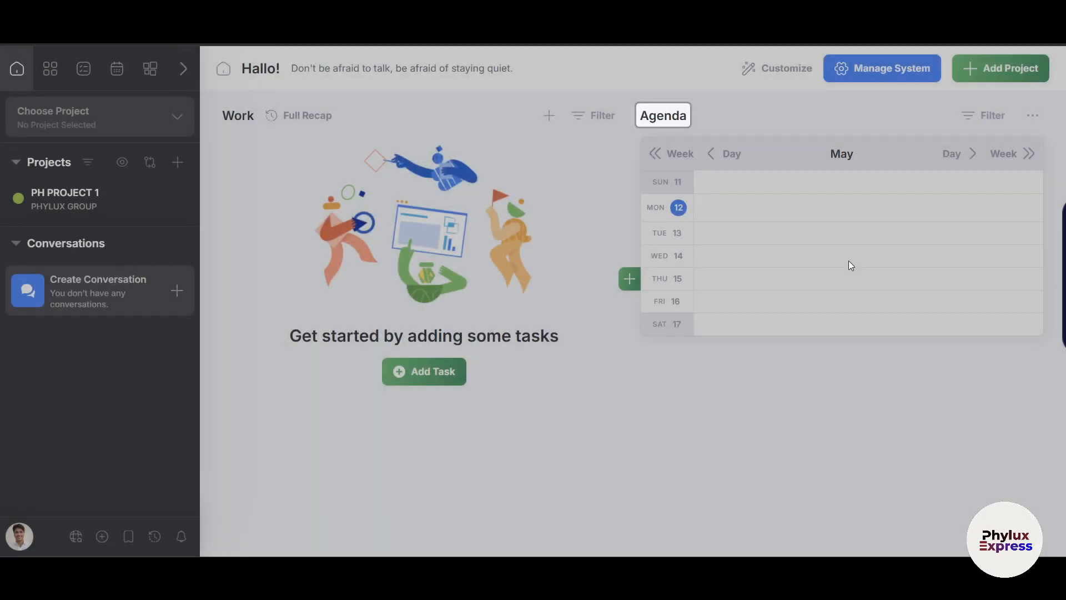
pyautogui.moveTo(198, 69)
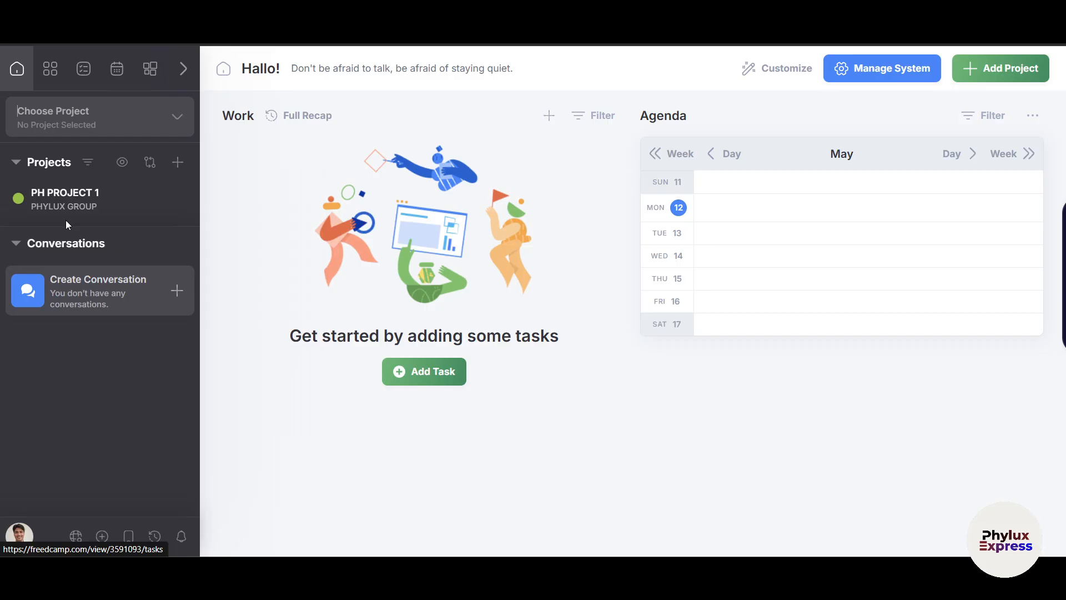
pyautogui.moveTo(74, 194)
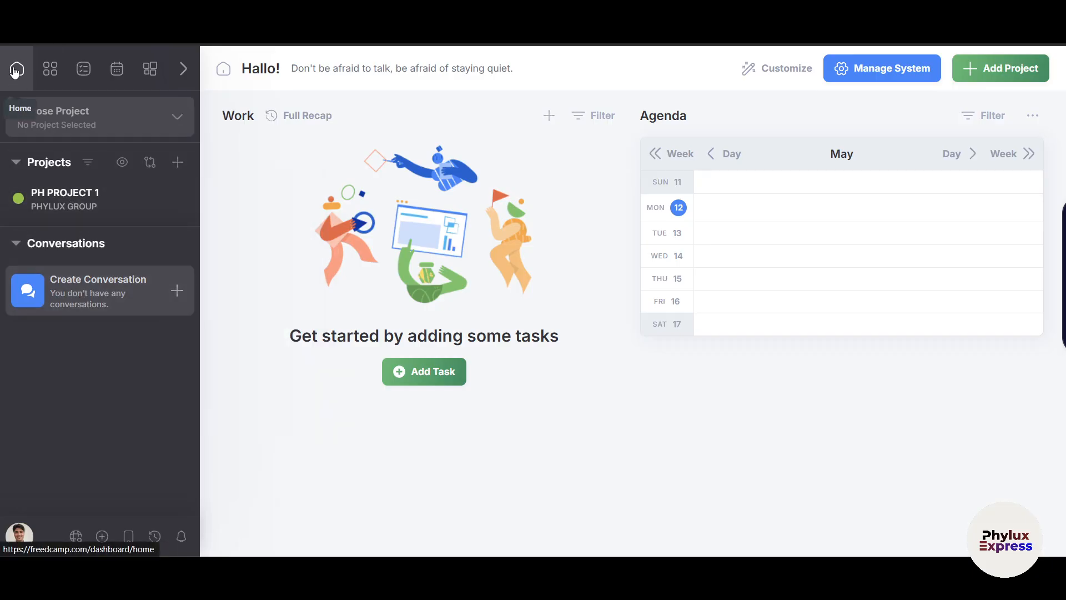
pyautogui.click(49, 74)
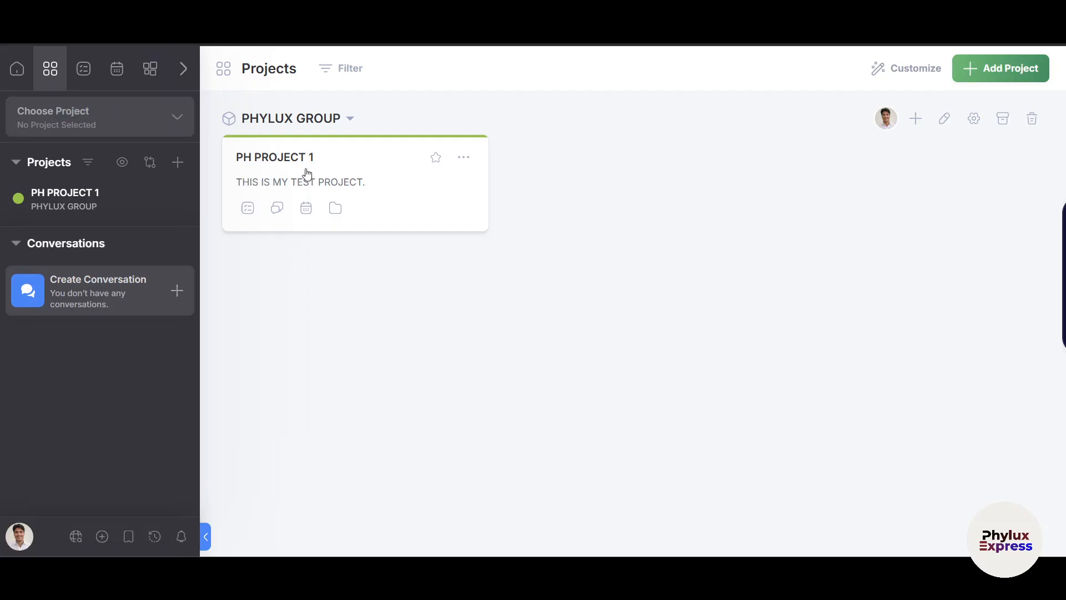
pyautogui.click(308, 125)
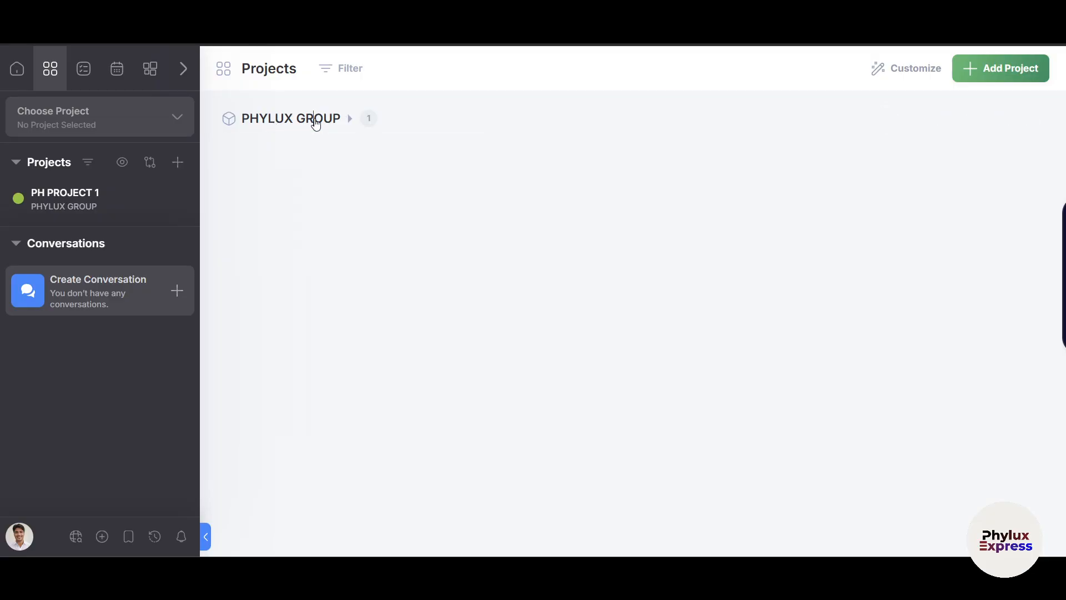
pyautogui.click(318, 122)
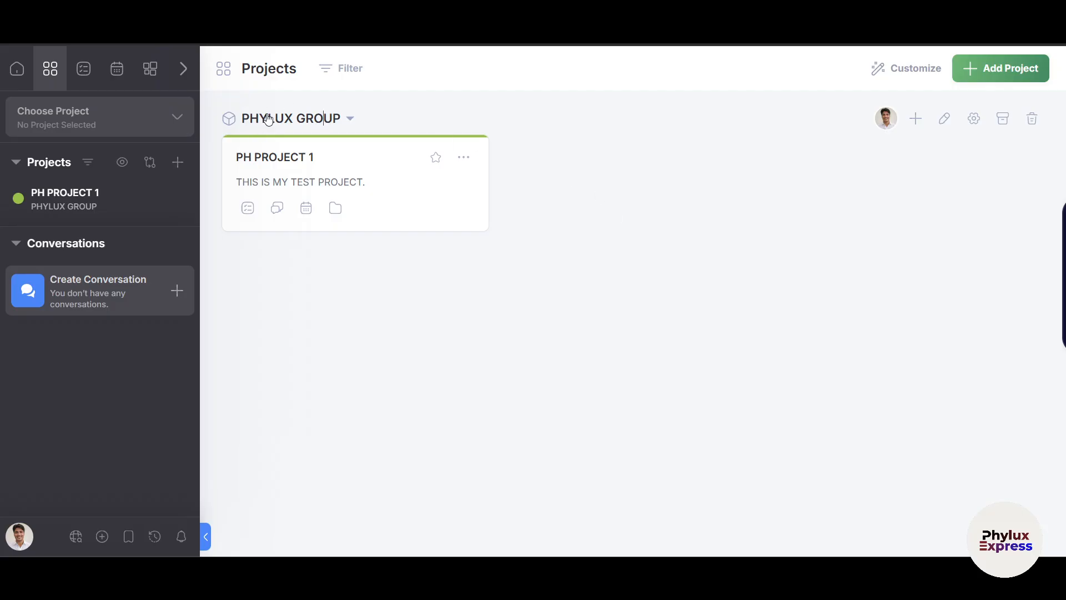
pyautogui.click(91, 81)
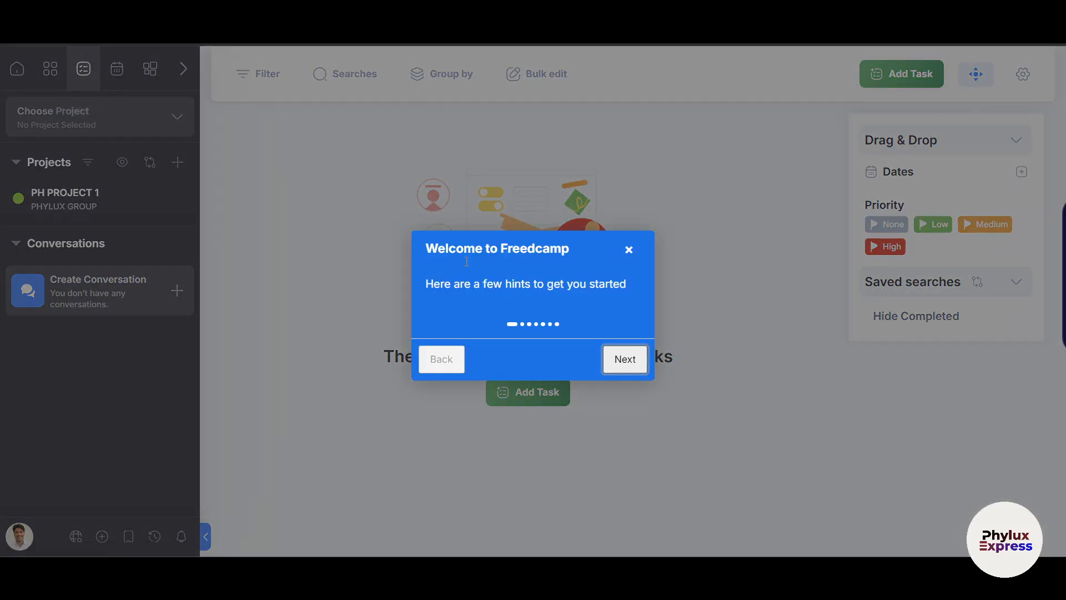
# Dismiss the task hints and Drag & Drop options, view the May 2025 calendar, then open Widgets.
pyautogui.click(624, 251)
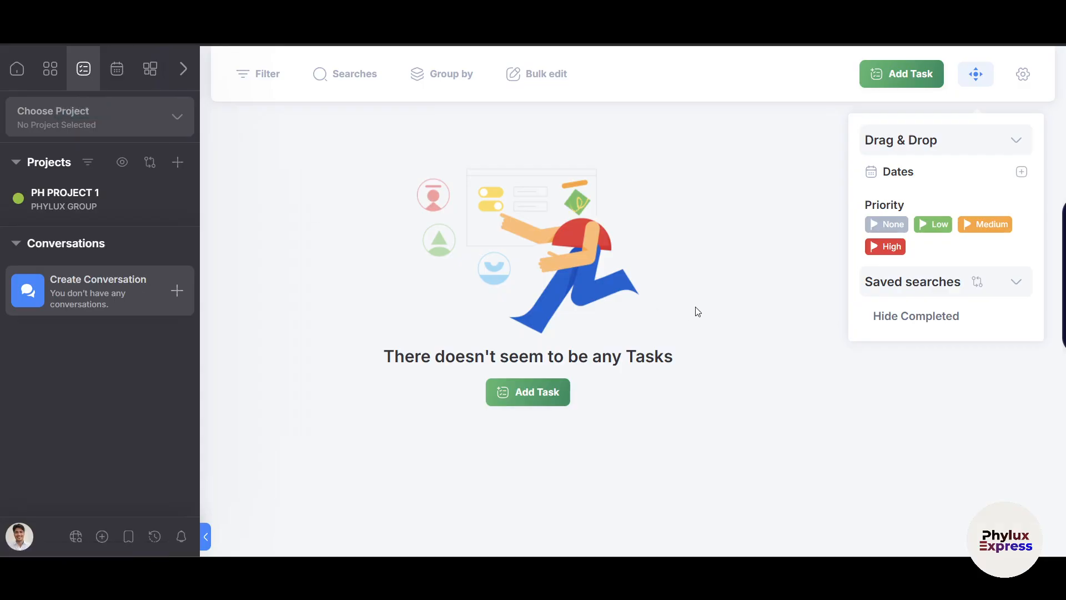
pyautogui.click(1009, 142)
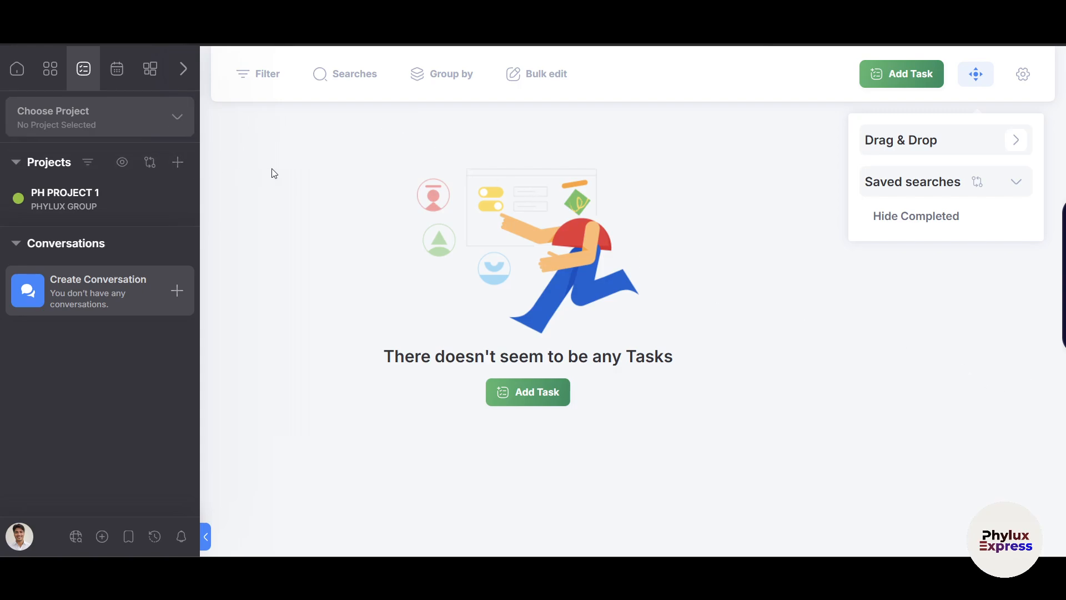
pyautogui.click(115, 70)
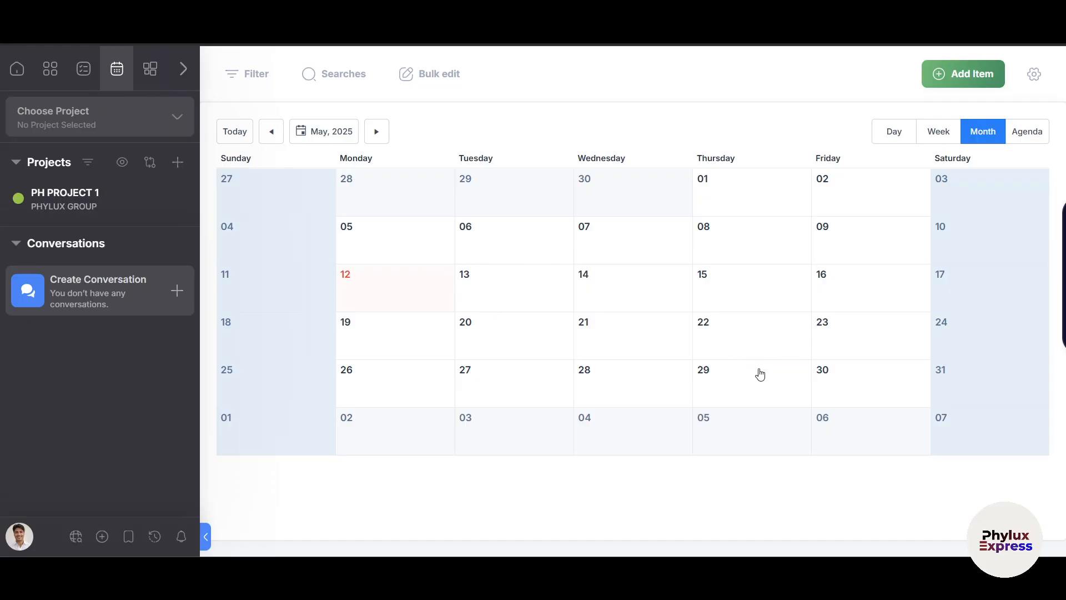
pyautogui.click(156, 78)
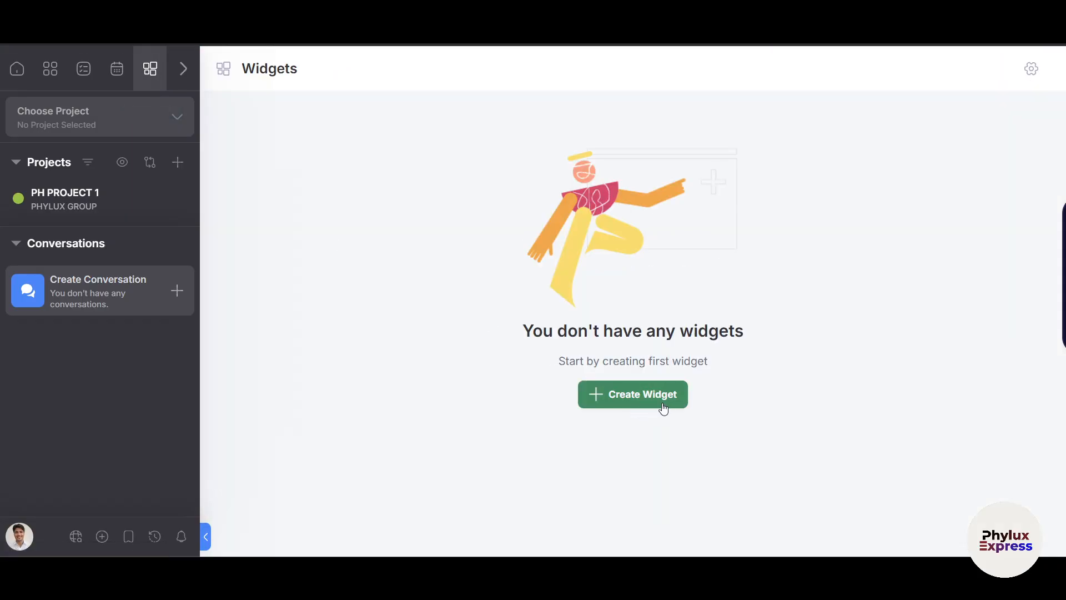
# Move the Reports board up to sit right after Projects in the board order and save.
pyautogui.click(176, 82)
pyautogui.click(176, 82)
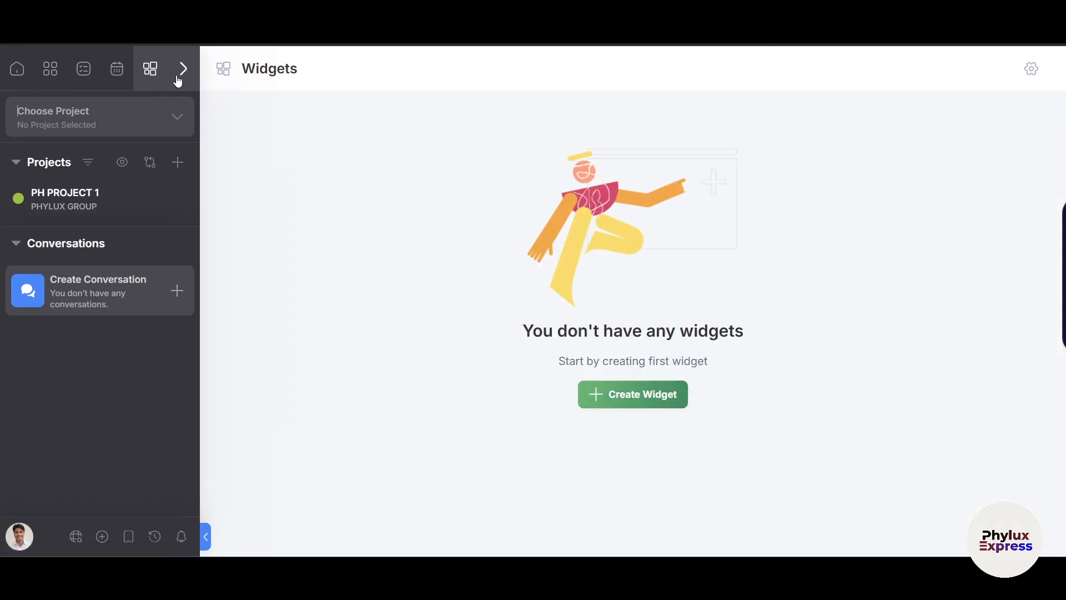
pyautogui.click(182, 78)
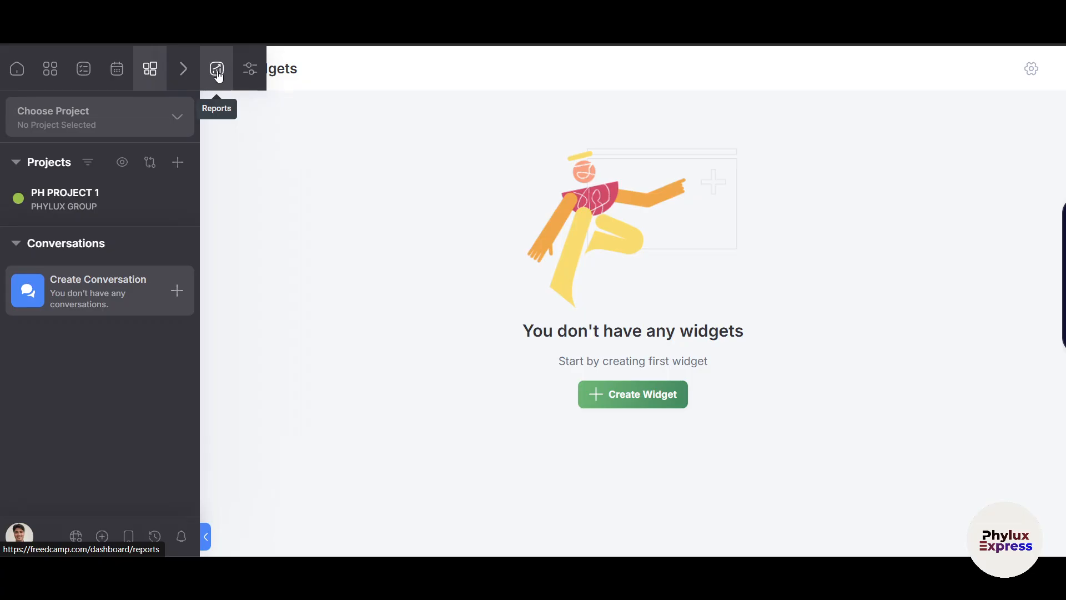
pyautogui.click(257, 76)
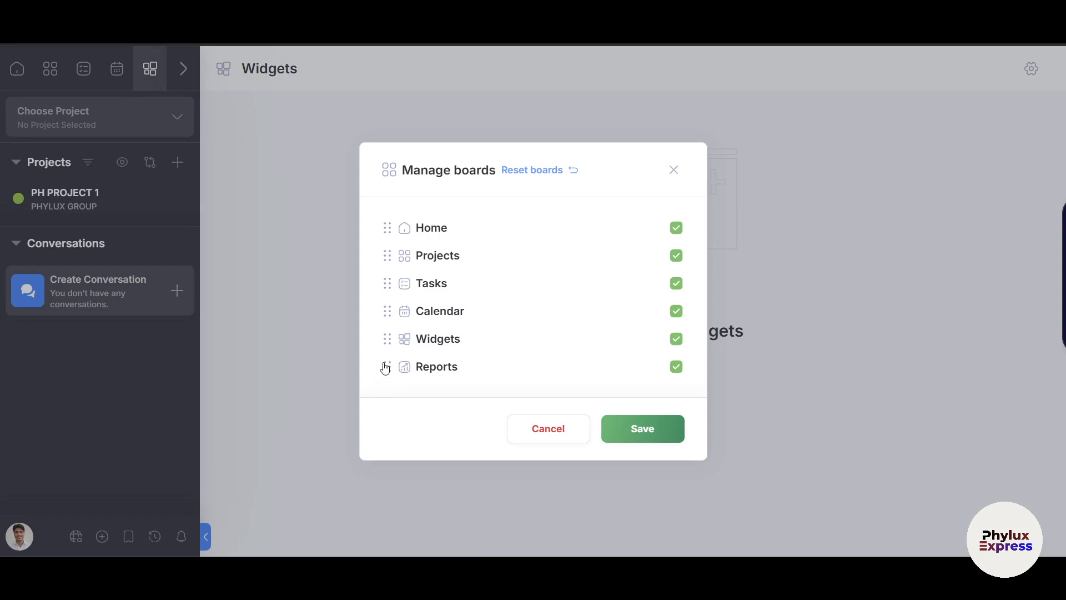
pyautogui.moveTo(385, 367); pyautogui.dragTo(383, 282)
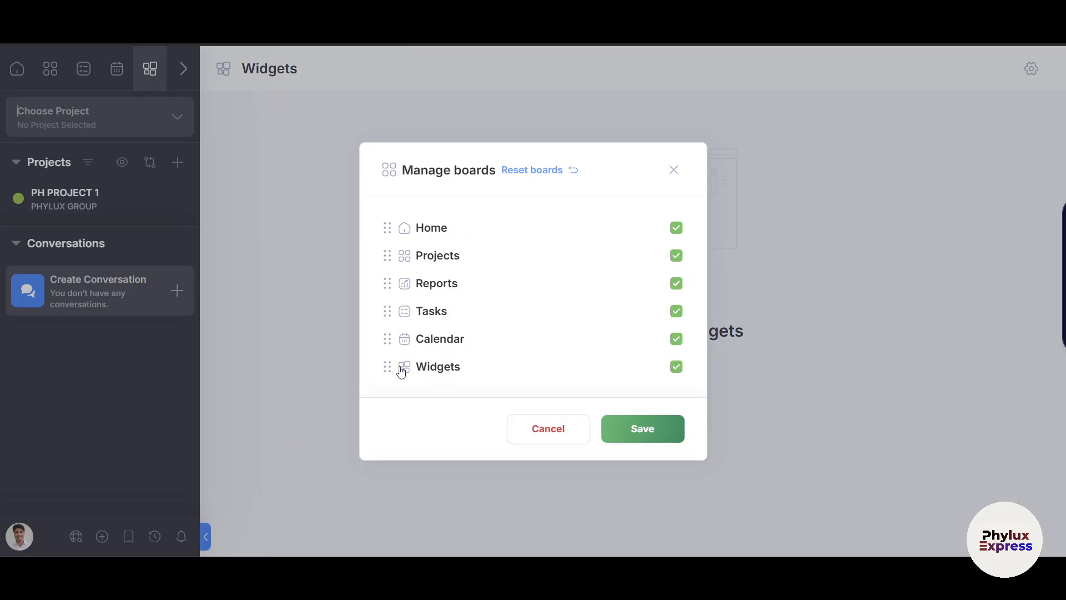
pyautogui.click(639, 429)
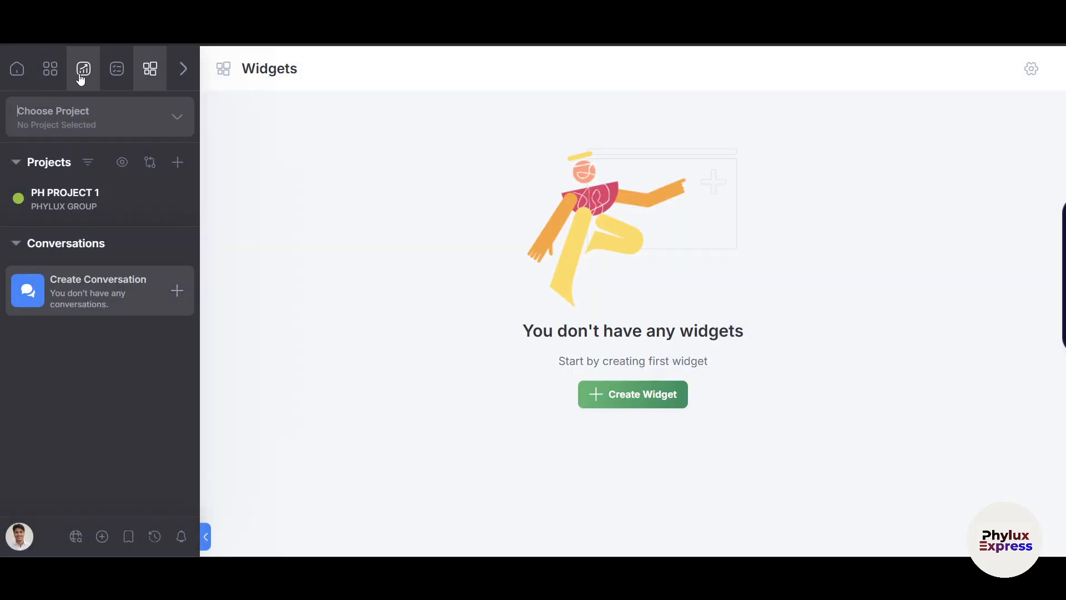
# Return to the Howdy Home dashboard.
pyautogui.click(82, 71)
pyautogui.click(50, 68)
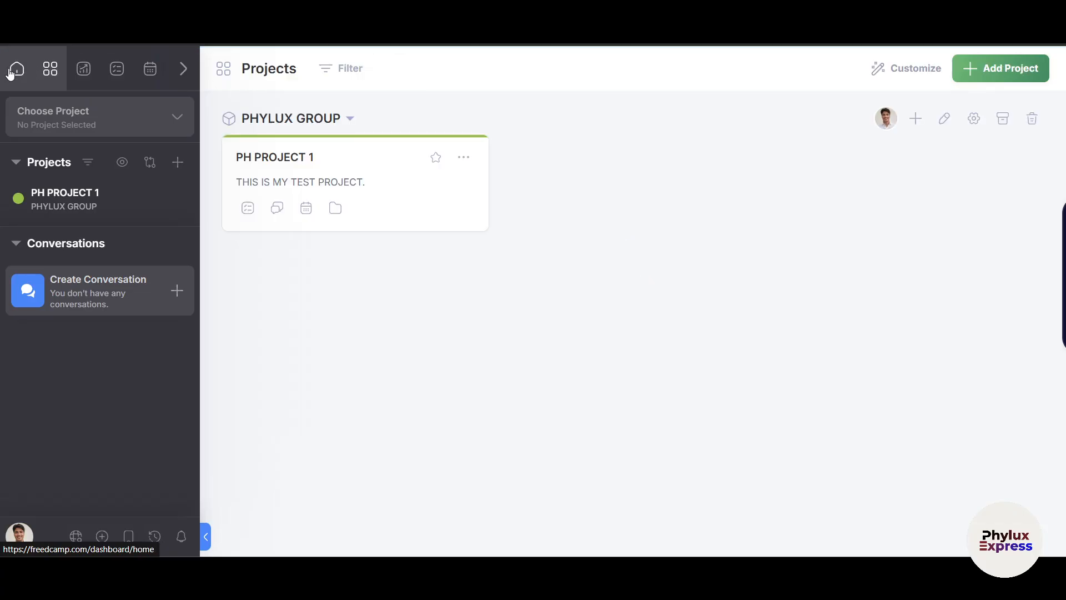
pyautogui.click(11, 70)
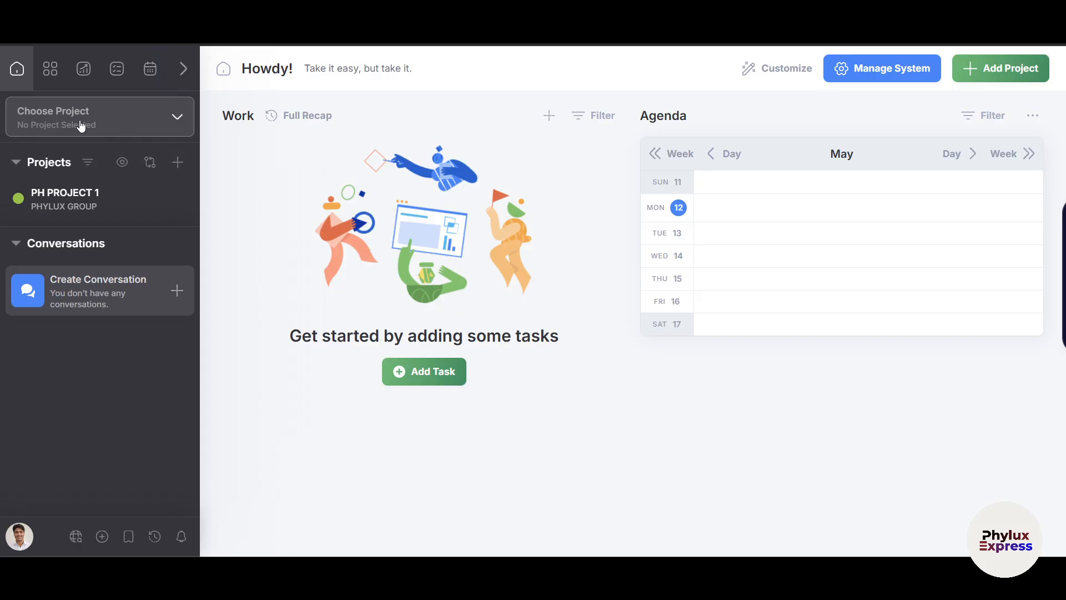
# Pick PH PROJECT 1 in the project switcher to show its empty Tasks page.
pyautogui.click(149, 125)
pyautogui.click(554, 375)
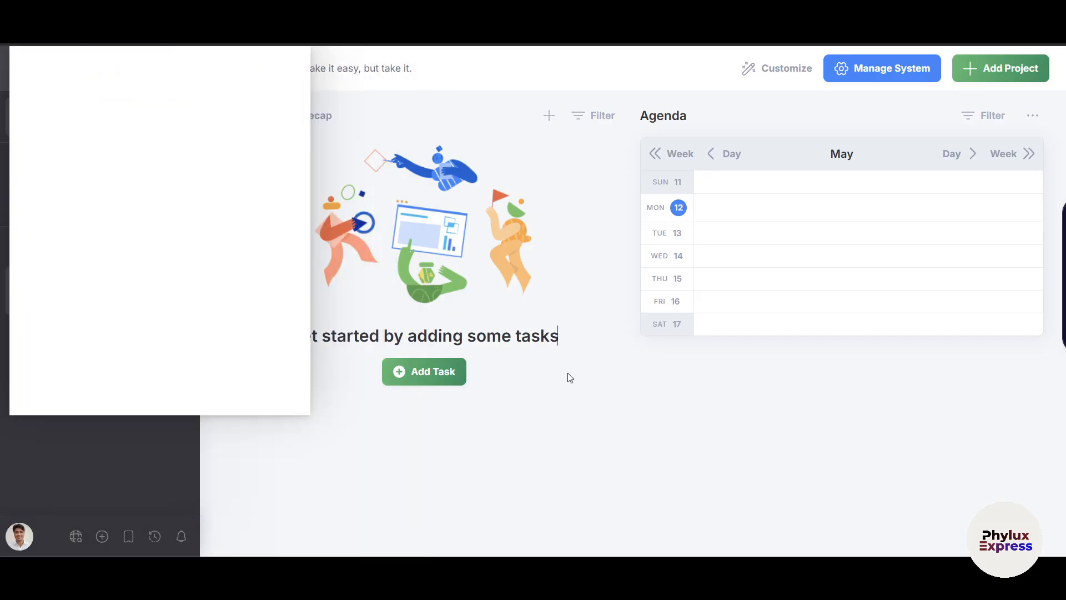
pyautogui.click(121, 127)
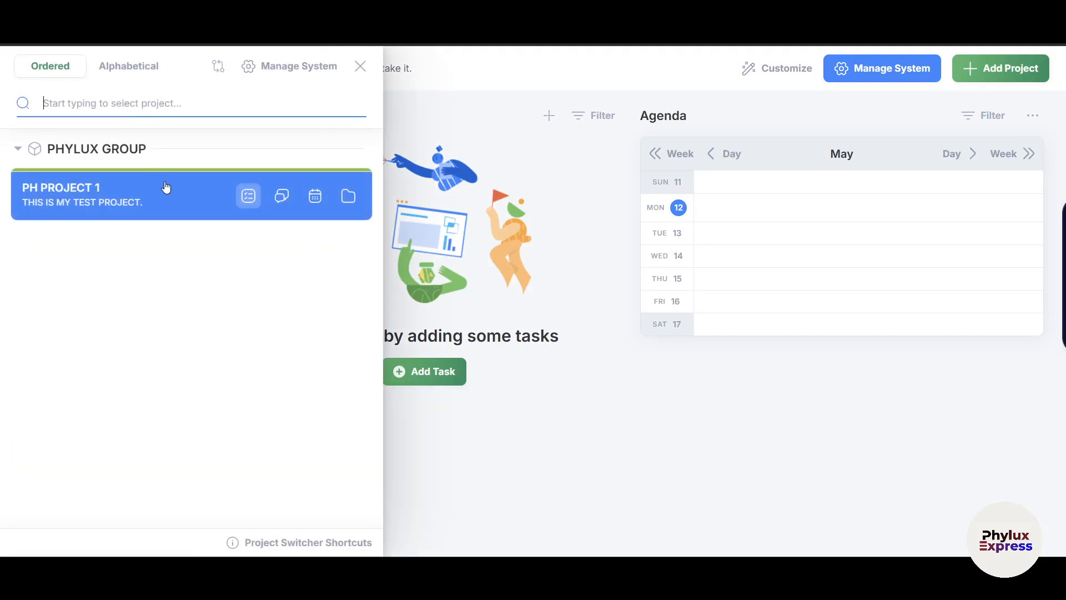
pyautogui.click(20, 149)
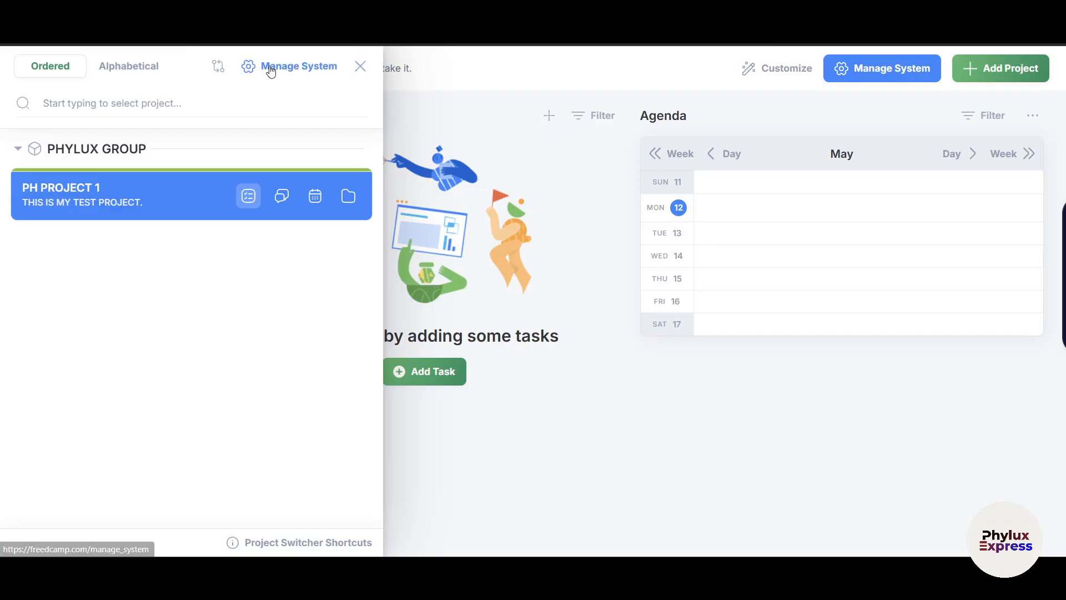
pyautogui.click(82, 197)
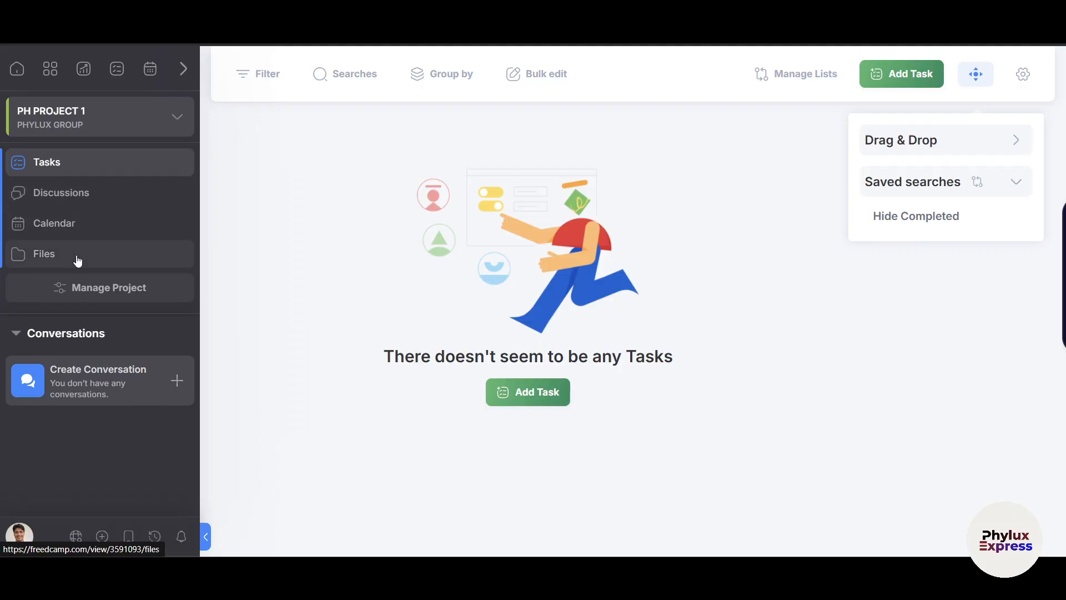
# Start a new task in Task List titled 'MAKE A SCRIPT ON ODD APPLICATION TUTORIAL'.
pyautogui.click(511, 399)
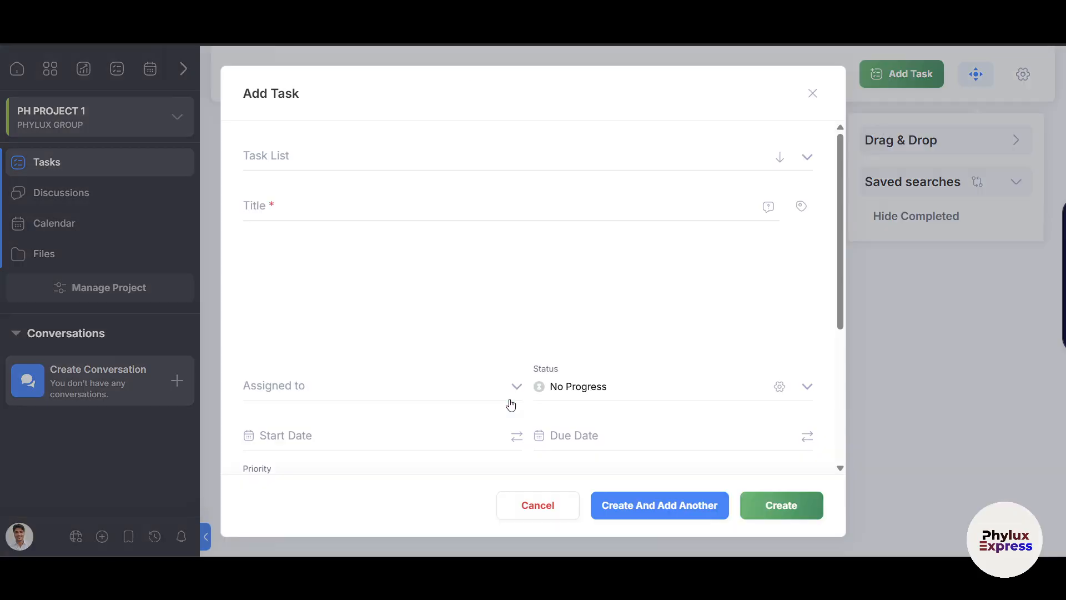
pyautogui.hotkey('shift', 'Tab')
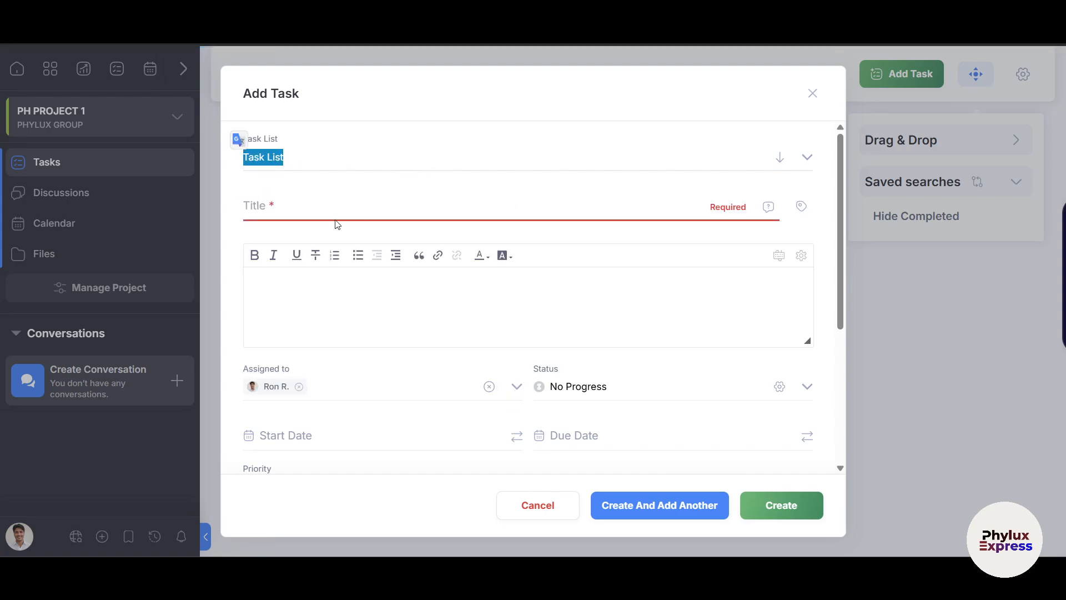
pyautogui.click(302, 161)
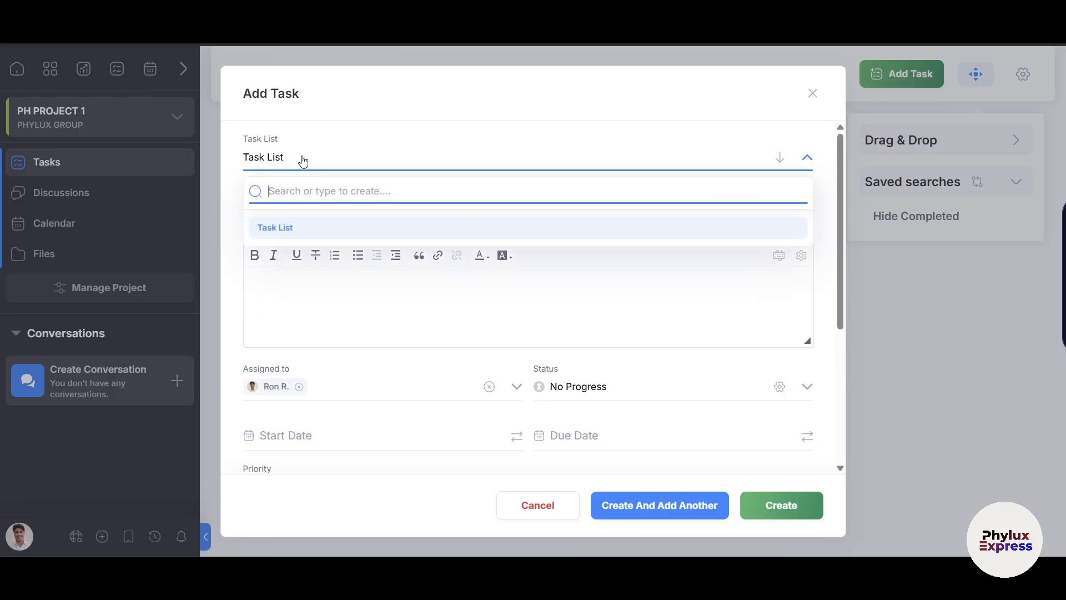
pyautogui.click(345, 150)
pyautogui.click(304, 209)
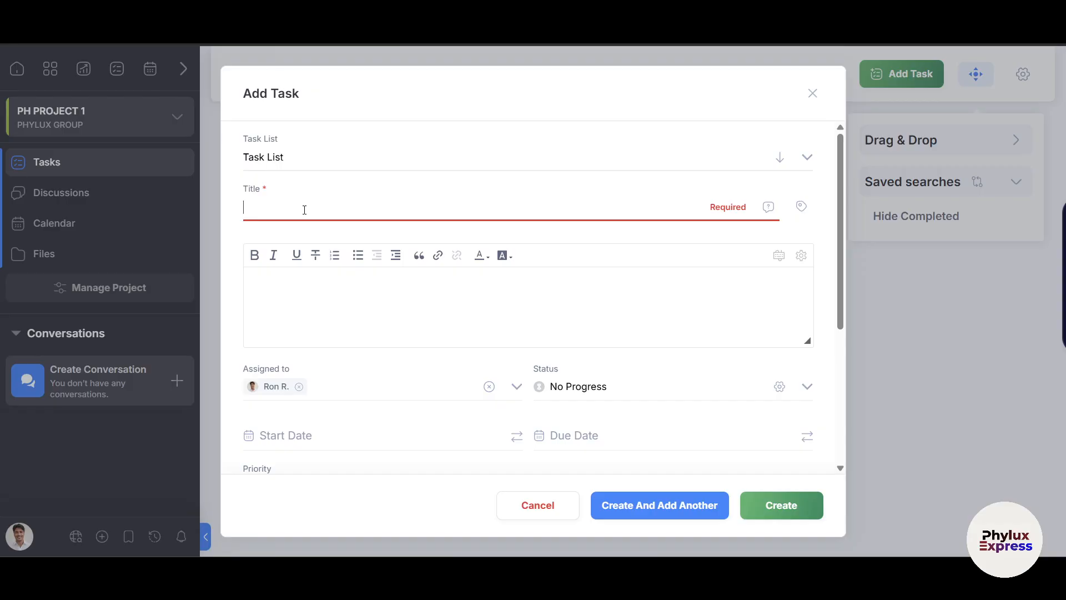
pyautogui.write('MAKE A SC')
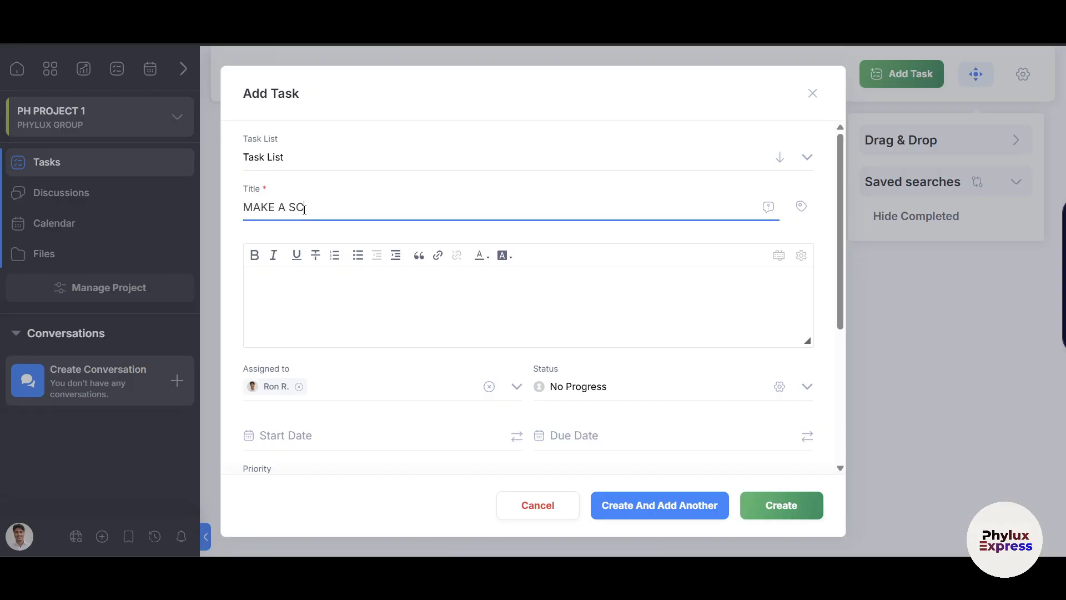
pyautogui.write('RIP')
pyautogui.write('T ON IDD')
pyautogui.write('ODD APPLICA')
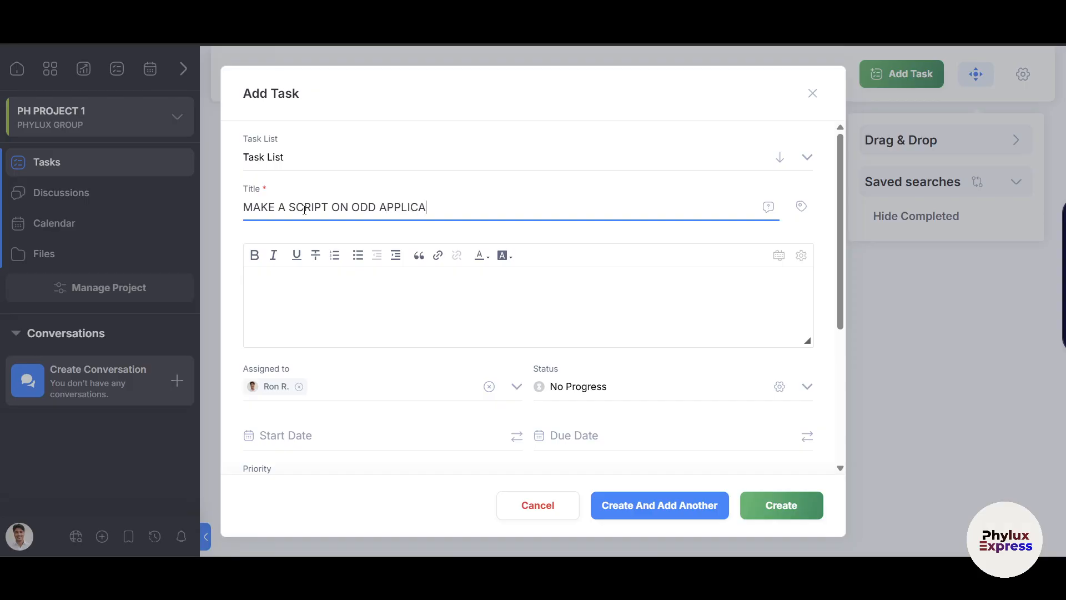
pyautogui.write('TION TUTROA')
pyautogui.write('I')
pyautogui.press('BackSpace')
pyautogui.press('BackSpace')
pyautogui.press('BackSpace')
pyautogui.write('RIA')
# Give the task the description 'make sure it is 100% correct' and create it.
pyautogui.click(297, 282)
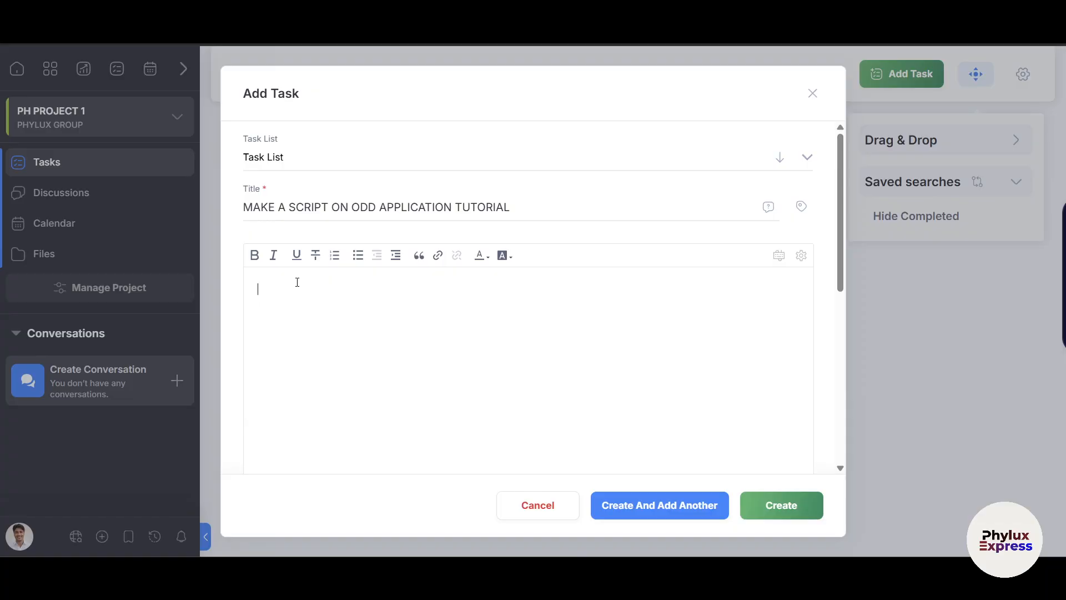
pyautogui.write('make sure it is 100% correct')
pyautogui.scroll(-2, 500, 388)
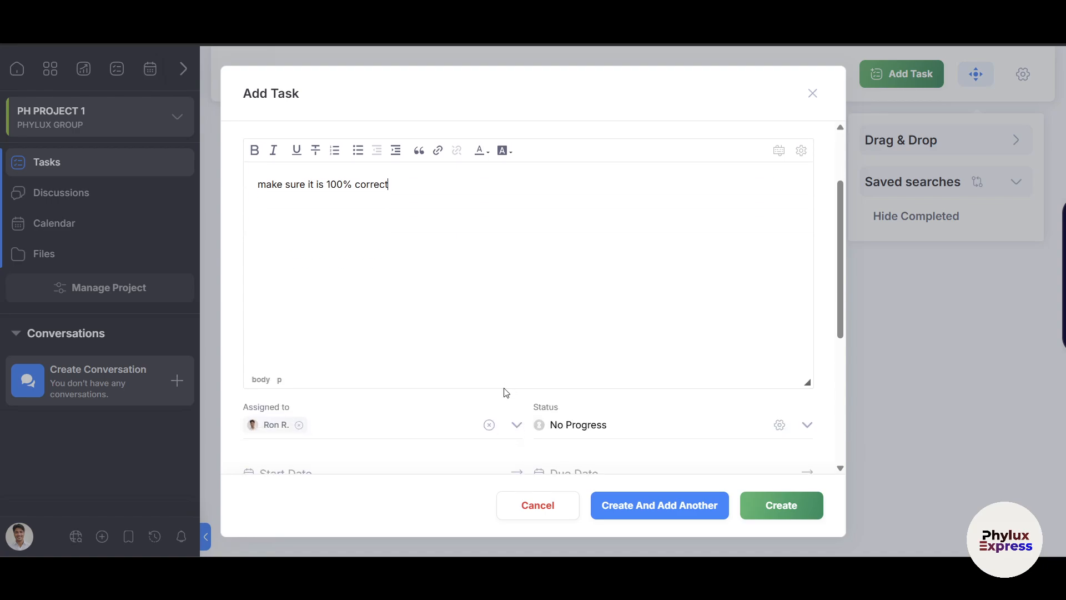
pyautogui.scroll(2, 507, 392)
pyautogui.click(616, 201)
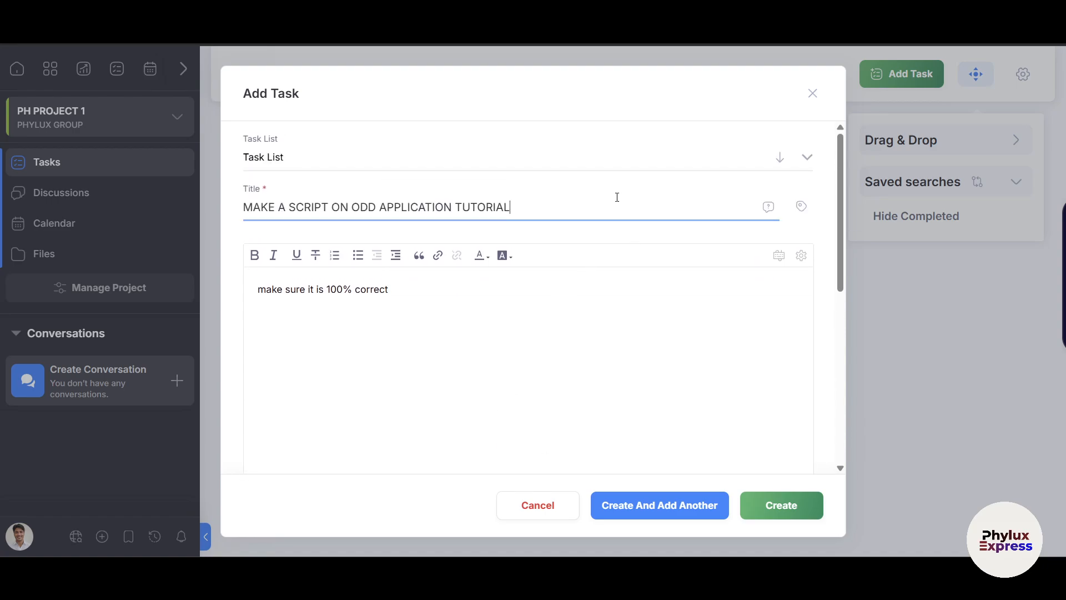
pyautogui.moveTo(766, 205)
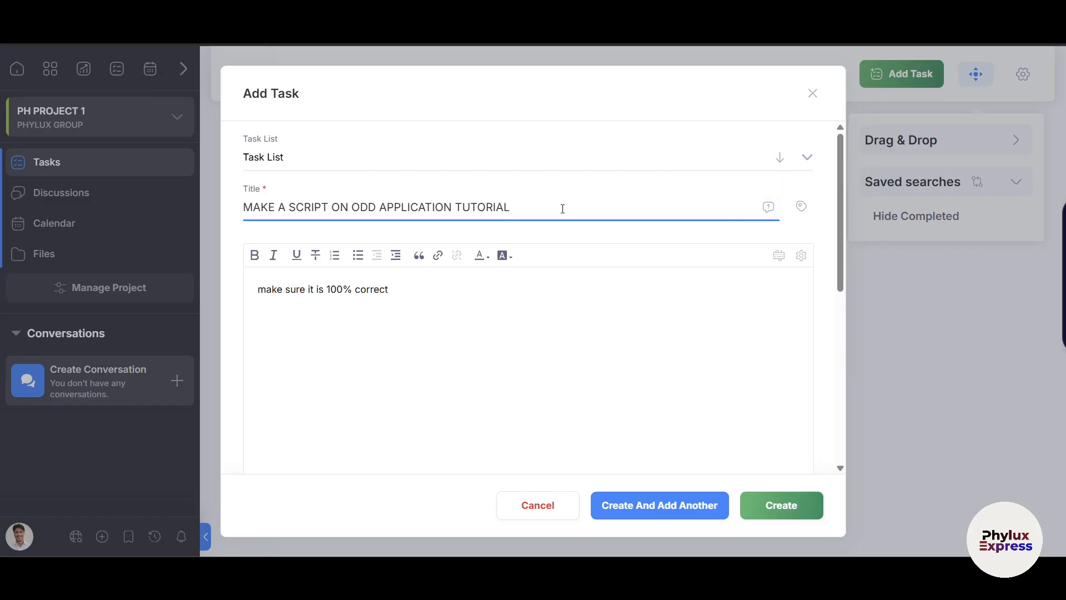
pyautogui.press('Return')
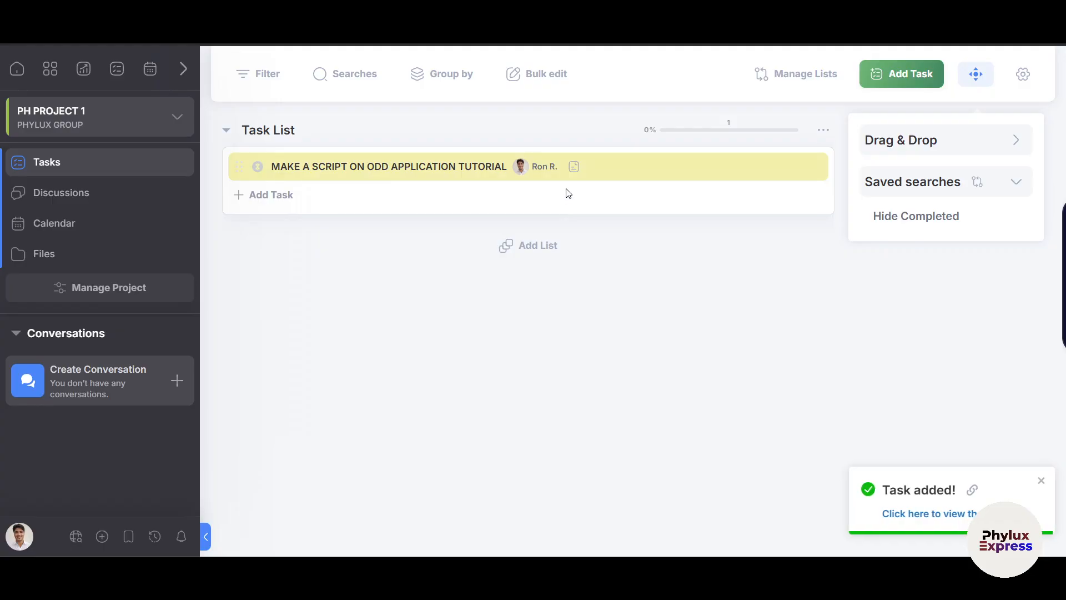
# Begin a second quick task in Task List, typing the title 'record a video'.
pyautogui.click(475, 172)
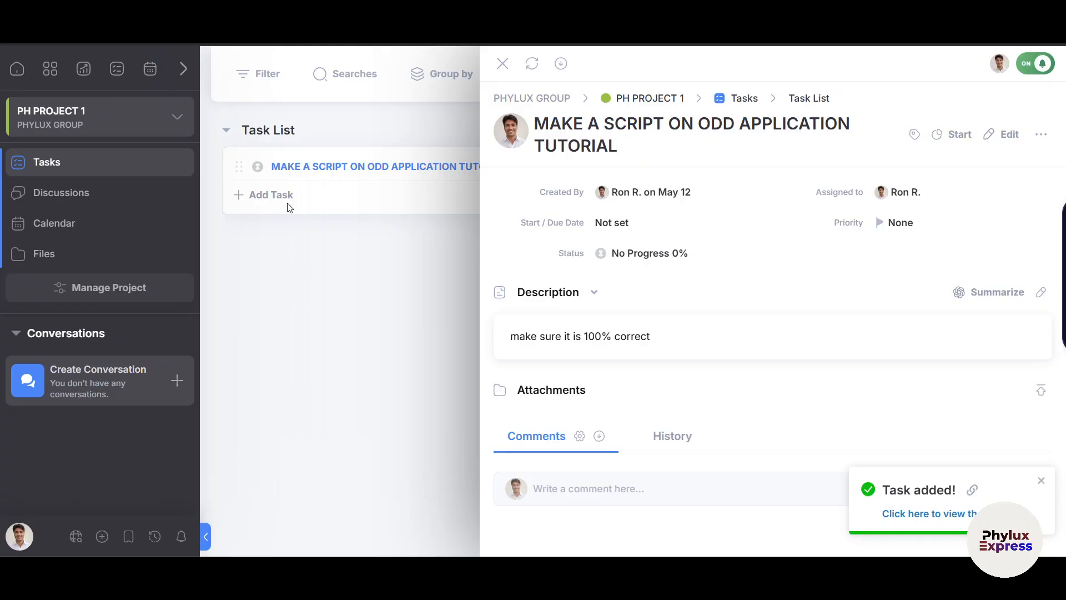
pyautogui.click(504, 66)
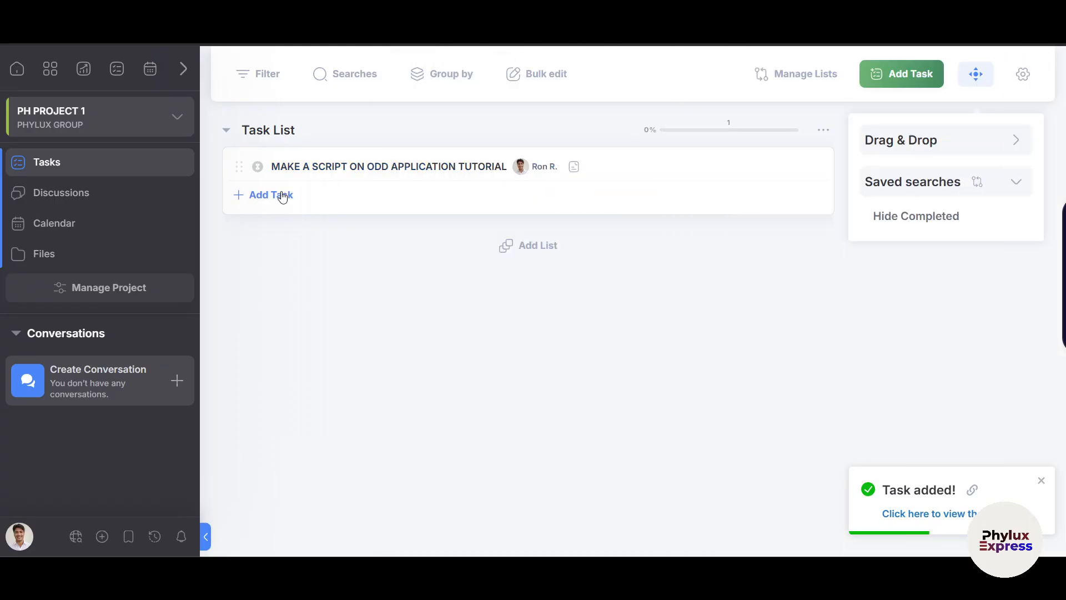
pyautogui.click(281, 195)
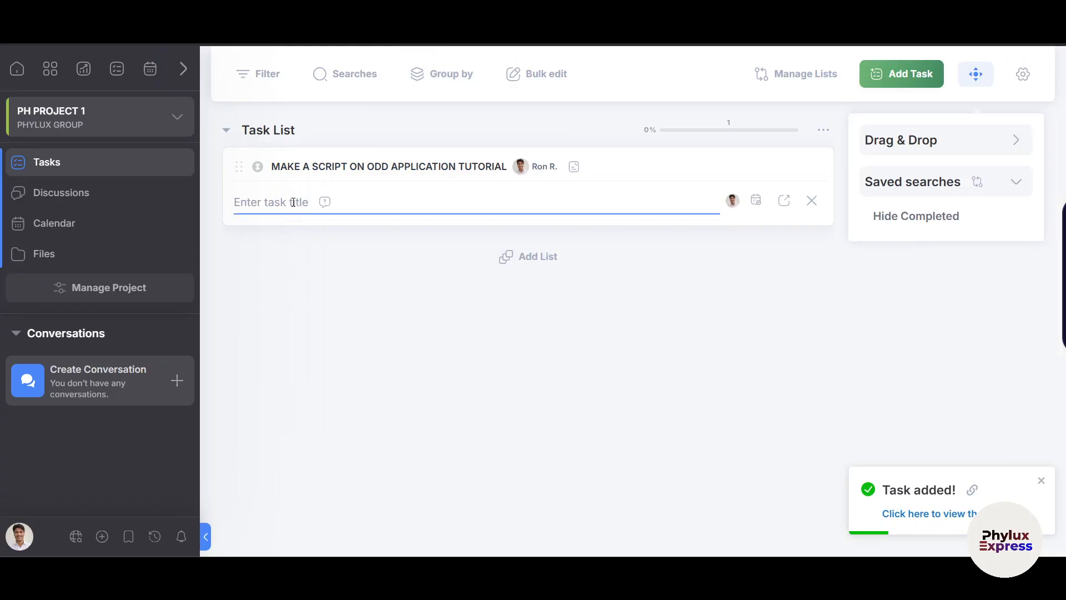
pyautogui.write('make a')
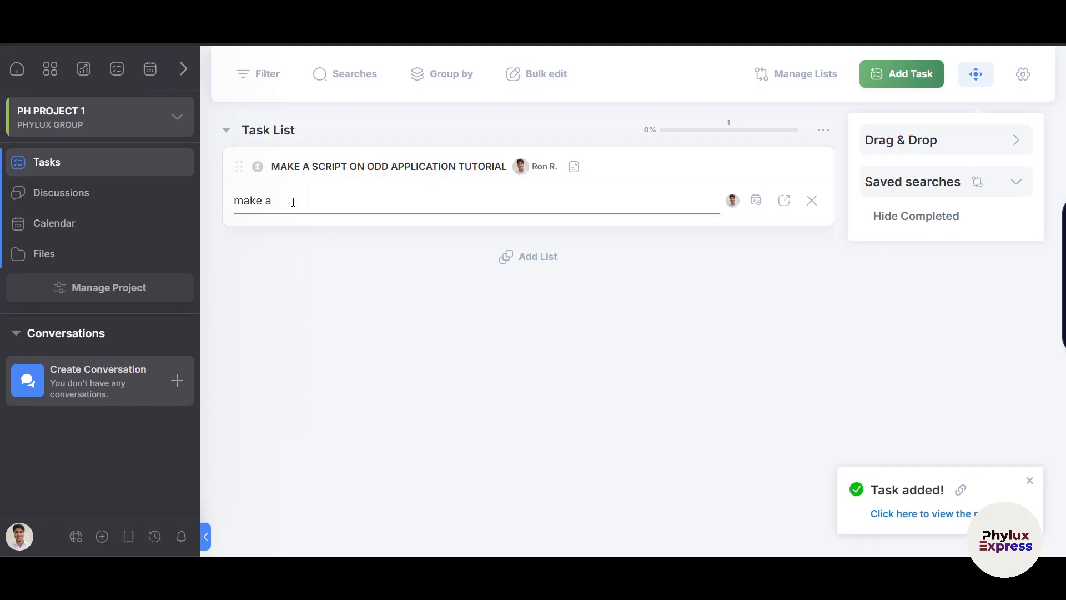
pyautogui.press('BackSpace')
pyautogui.press('BackSpace')
pyautogui.press('BackSpace')
pyautogui.press('BackSpace')
pyautogui.press('BackSpace')
pyautogui.press('BackSpace')
pyautogui.press('BackSpace')
pyautogui.write('record')
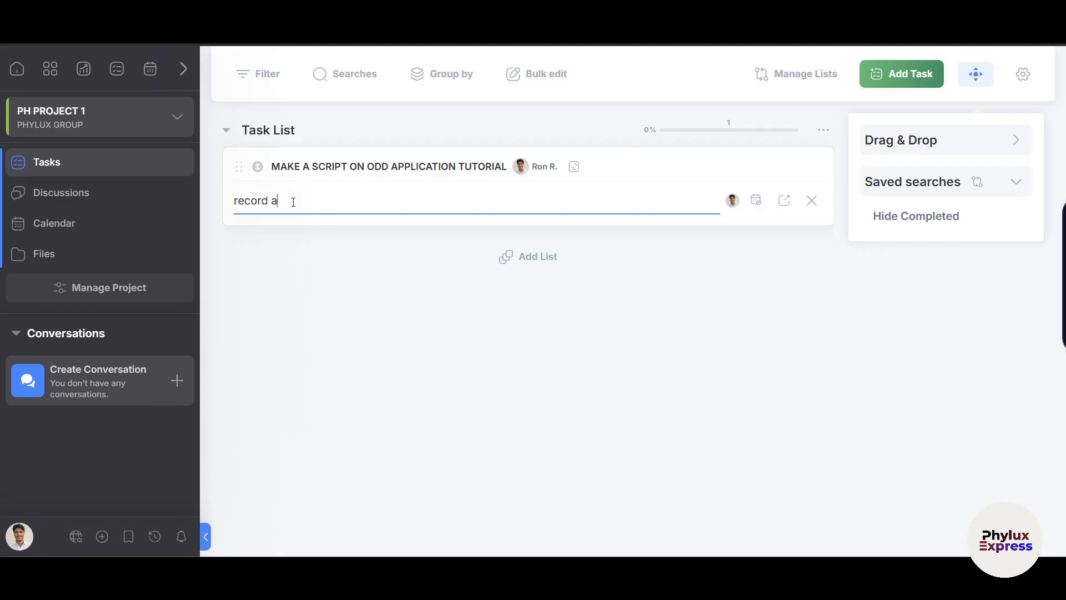
pyautogui.write(' a video on odoo')
# Expand 'record a video on odoo' into the full task form, keeping the current assignee.
pyautogui.click(782, 206)
pyautogui.scroll(-1, 397, 194)
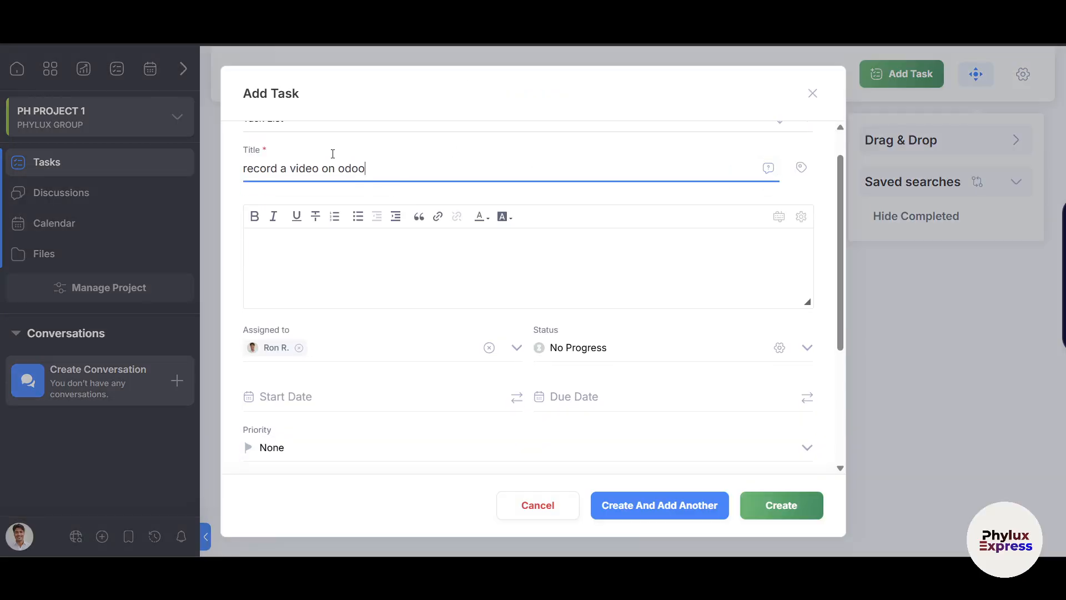
pyautogui.scroll(1, 452, 437)
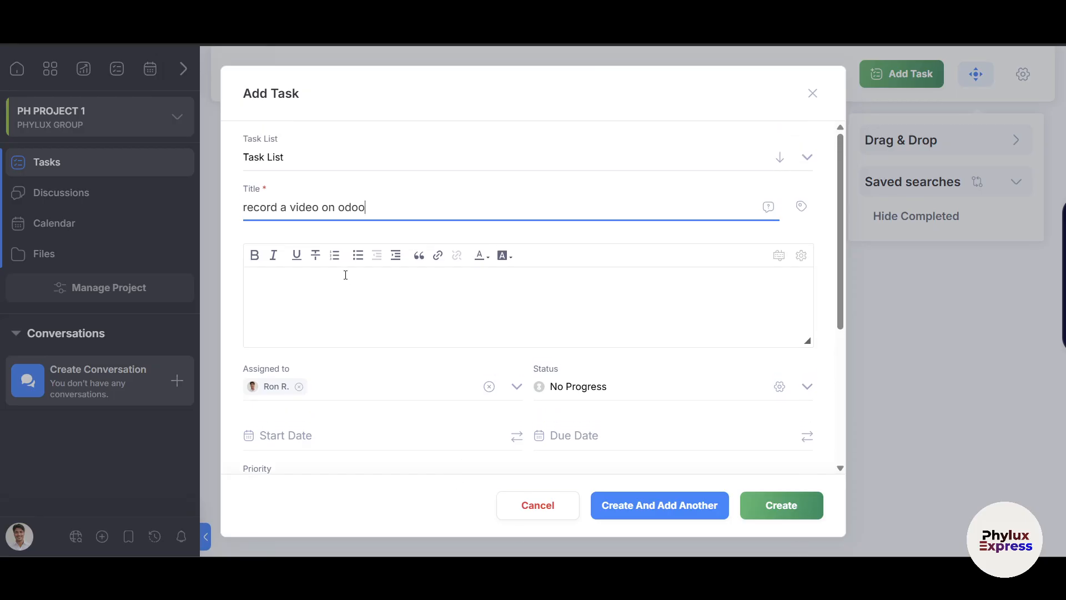
pyautogui.click(345, 274)
pyautogui.scroll(-3, 388, 300)
pyautogui.scroll(1, 328, 283)
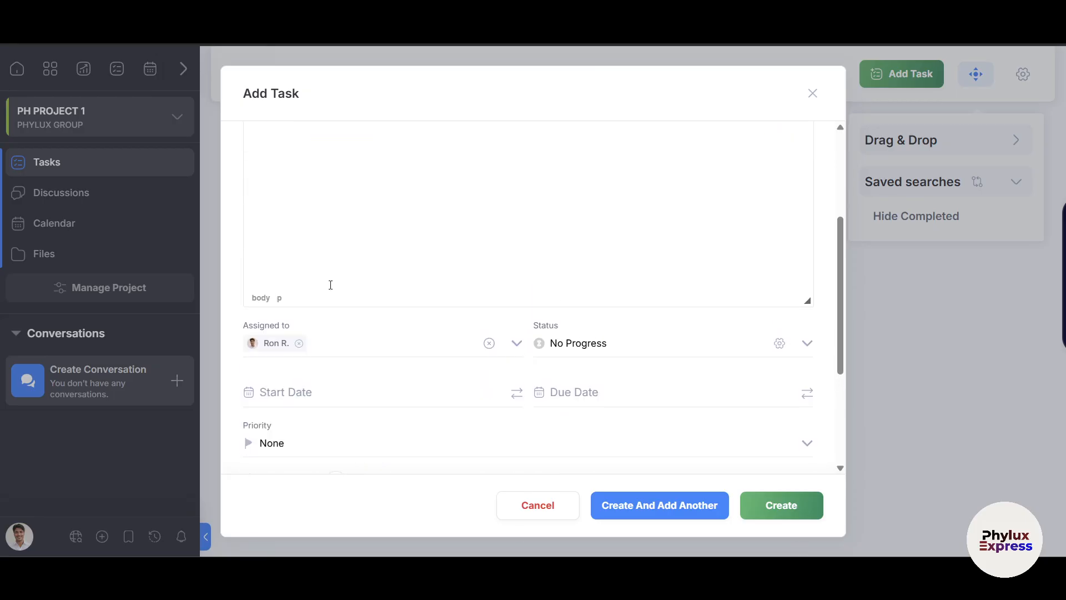
pyautogui.scroll(-1, 326, 293)
pyautogui.click(409, 291)
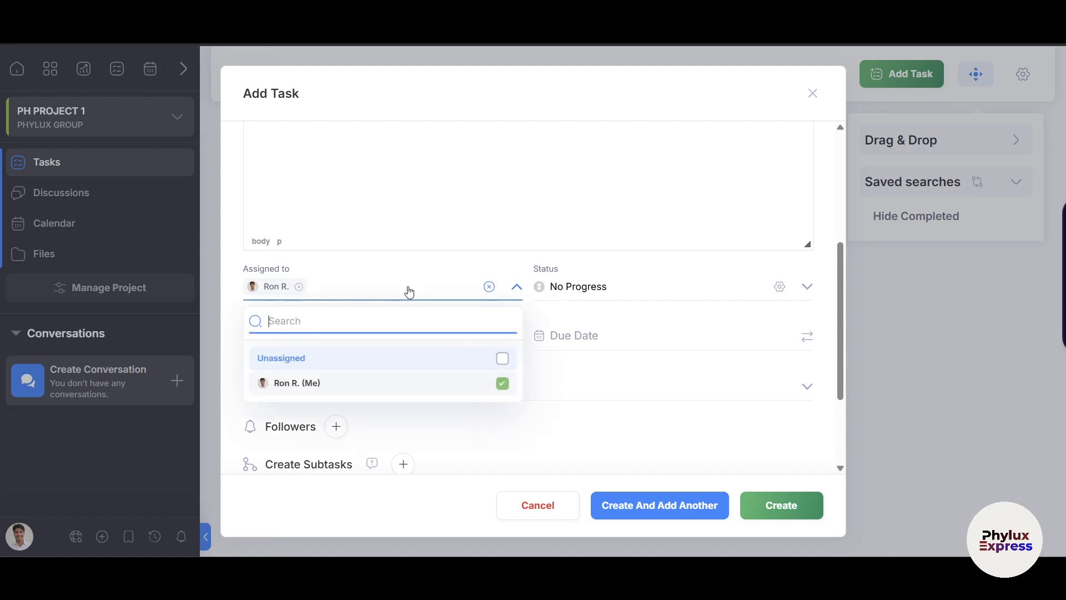
pyautogui.scroll(3, 410, 291)
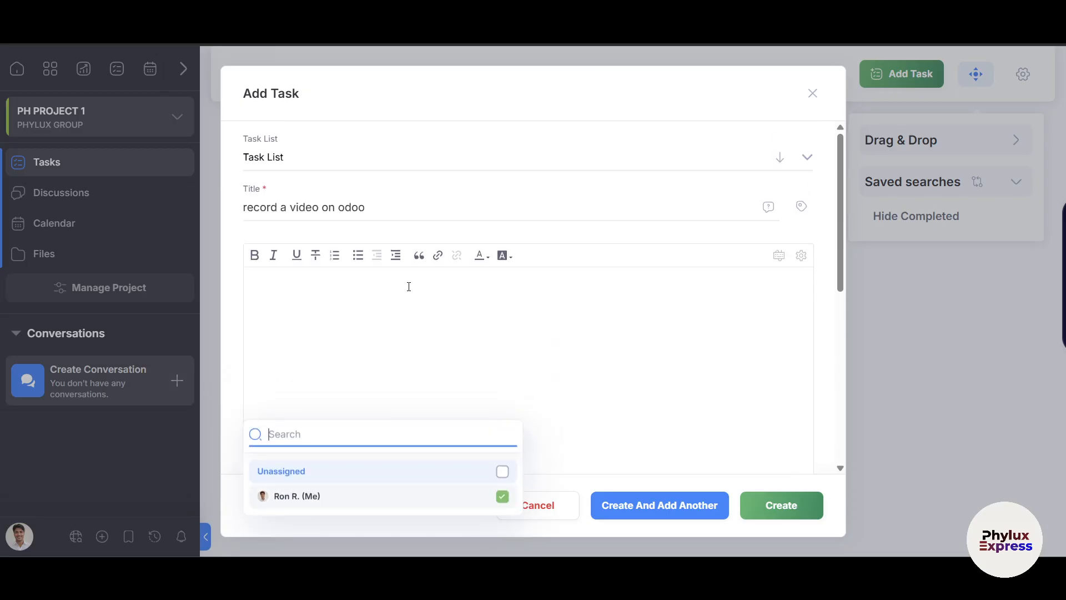
pyautogui.scroll(-3, 408, 286)
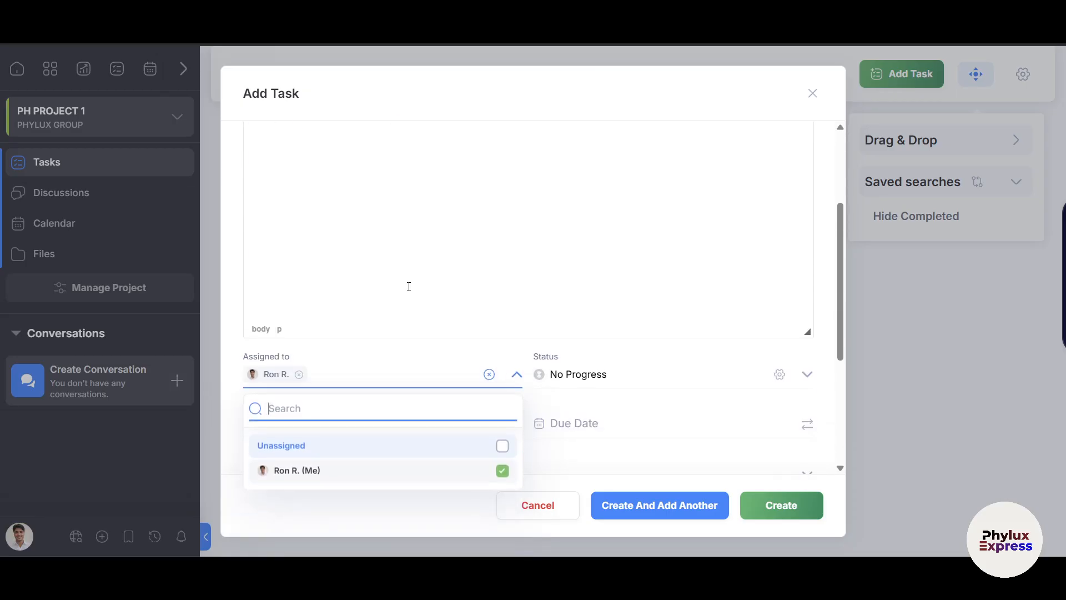
pyautogui.scroll(-3, 408, 286)
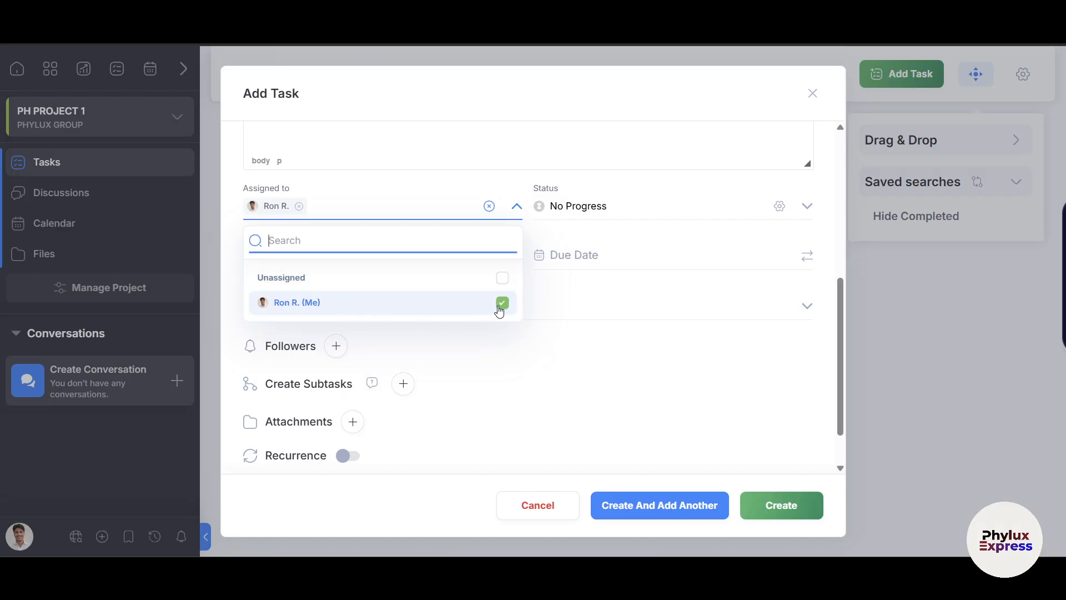
pyautogui.click(513, 354)
# Set the start date to May 12, 2025 and the due date to May 15, 2025.
pyautogui.click(315, 268)
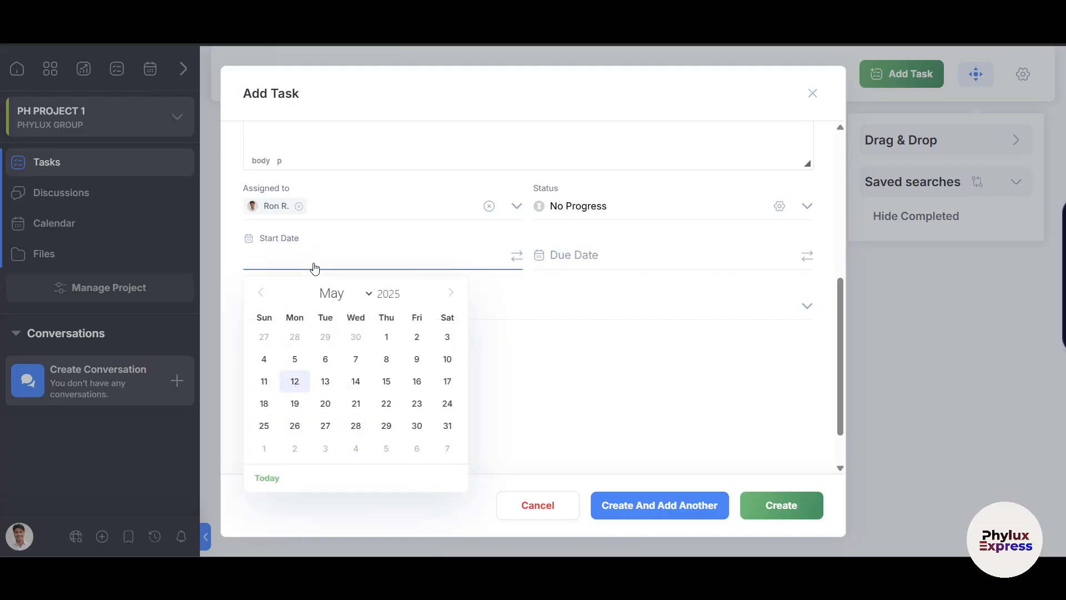
pyautogui.click(294, 382)
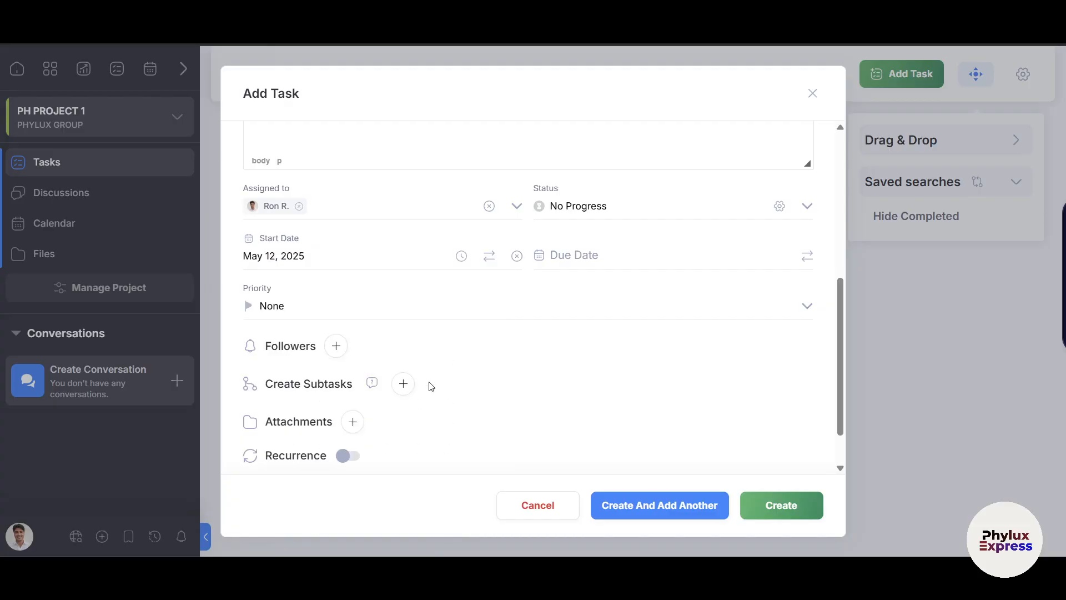
pyautogui.scroll(1, 571, 398)
pyautogui.click(581, 282)
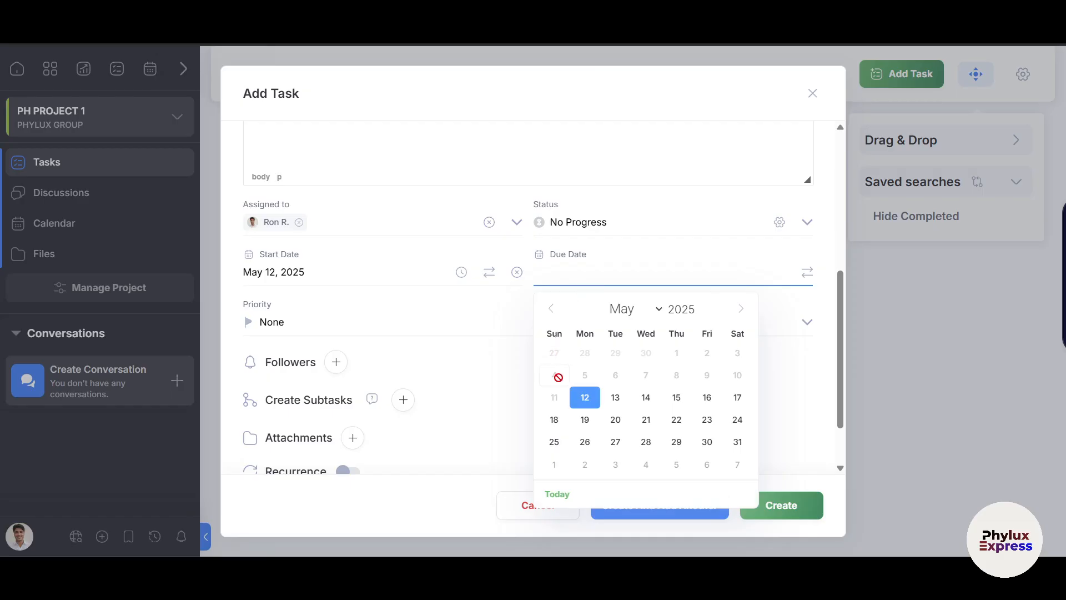
pyautogui.click(676, 404)
pyautogui.scroll(-2, 469, 381)
pyautogui.scroll(1, 443, 341)
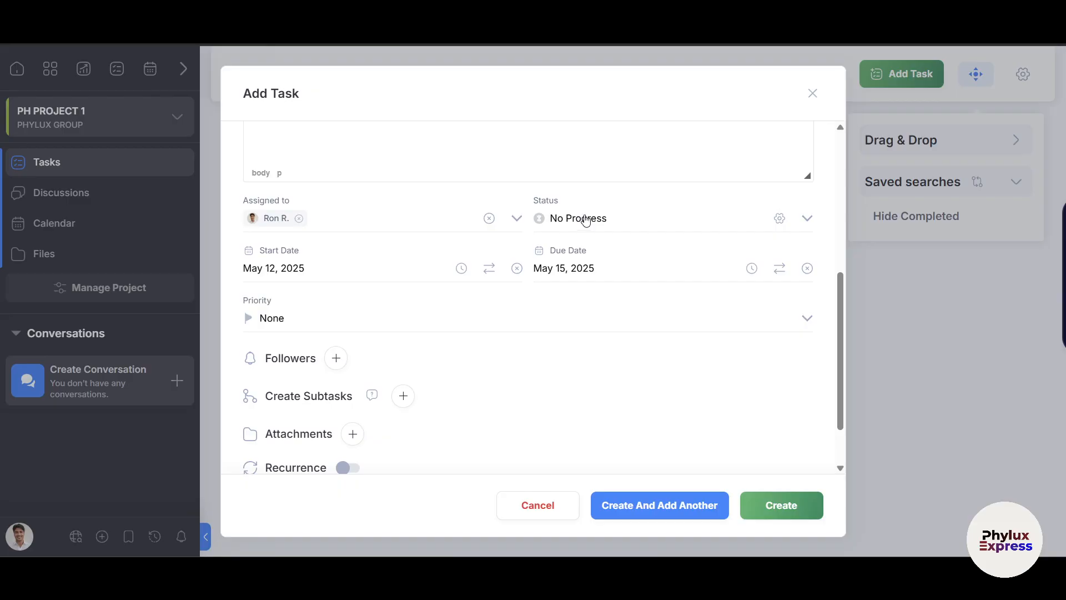
# Leave the task status at No Progress and add no followers.
pyautogui.click(582, 217)
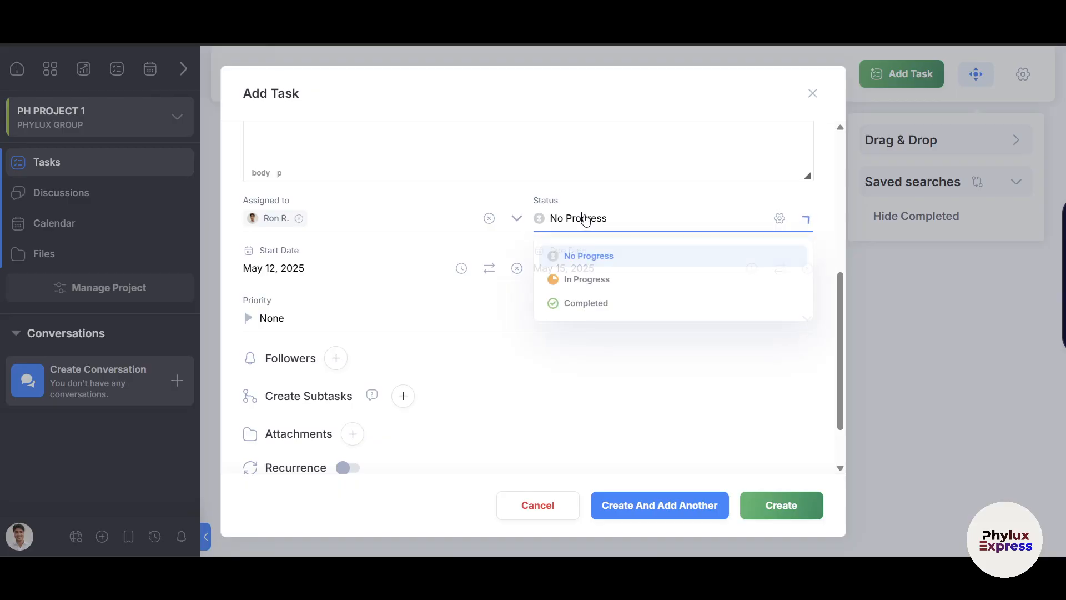
pyautogui.click(595, 257)
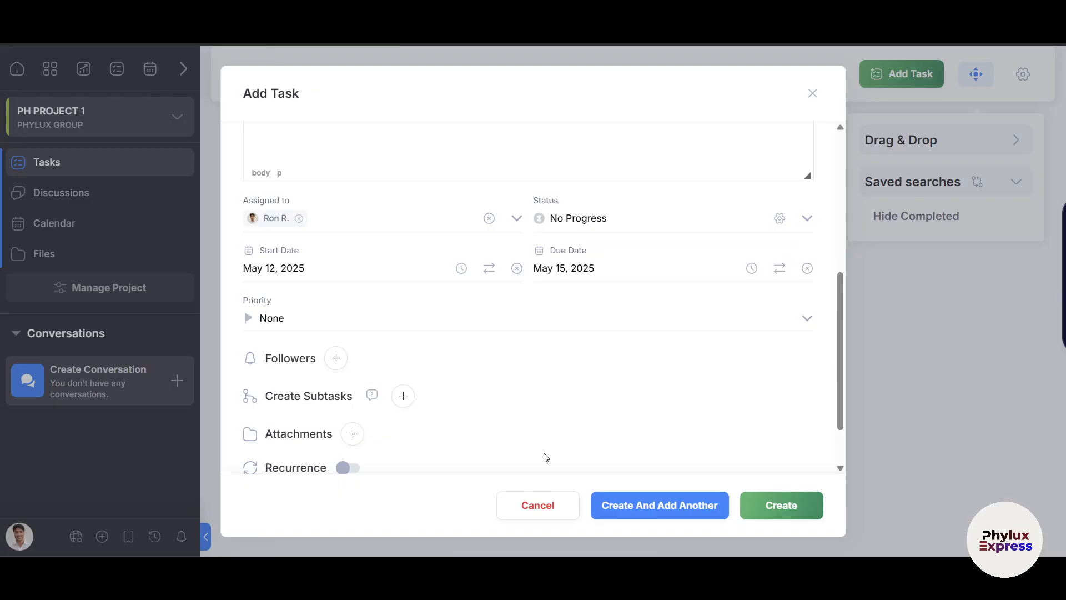
pyautogui.rightClick(652, 223)
pyautogui.click(531, 387)
pyautogui.scroll(-2, 267, 304)
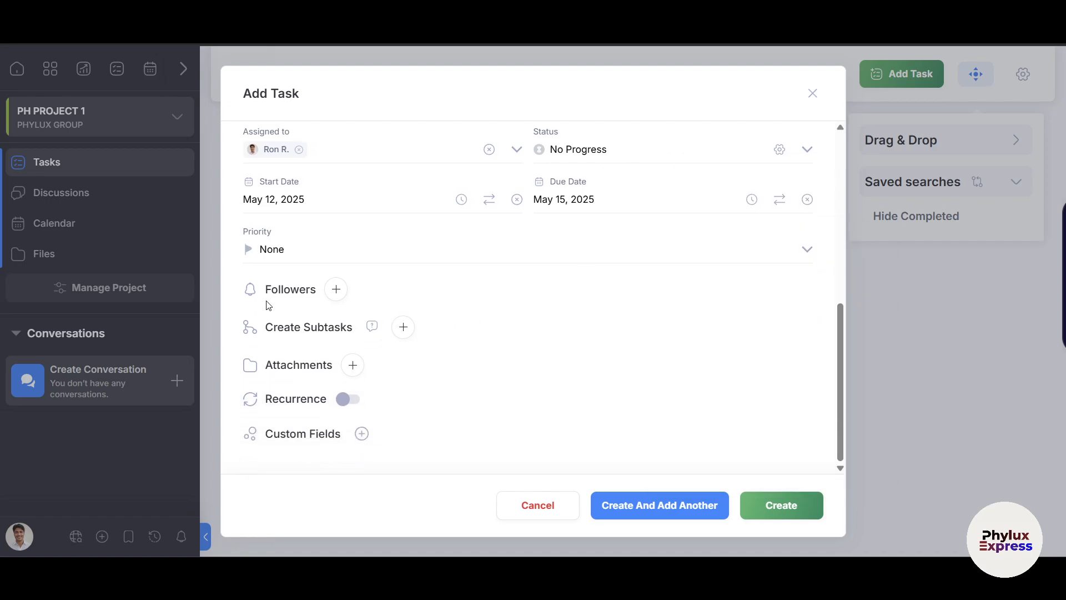
pyautogui.click(336, 288)
pyautogui.click(548, 386)
pyautogui.scroll(5, 435, 349)
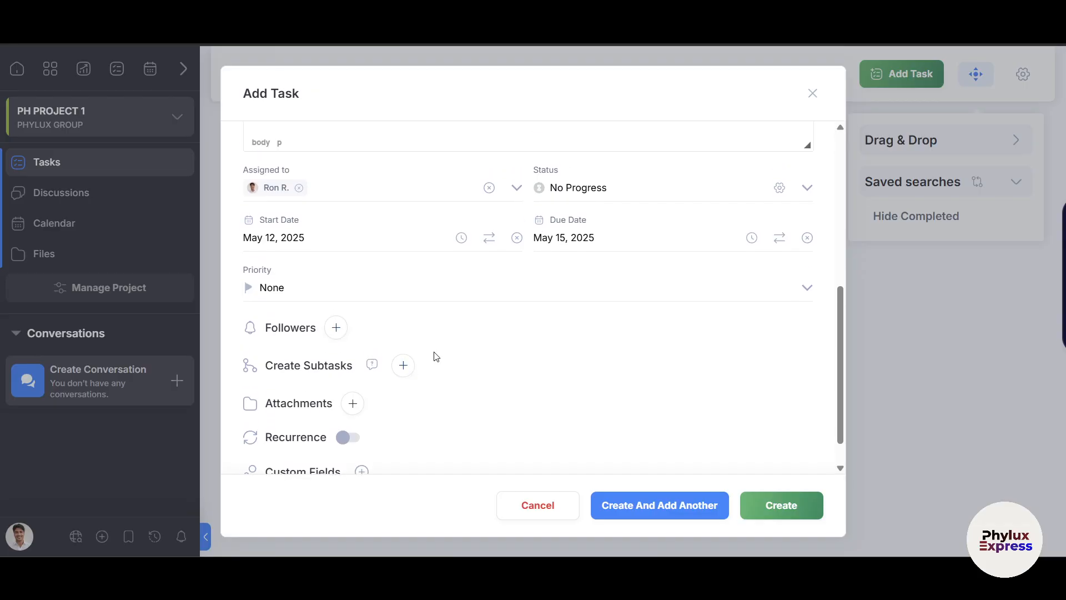
pyautogui.scroll(-10, 602, 277)
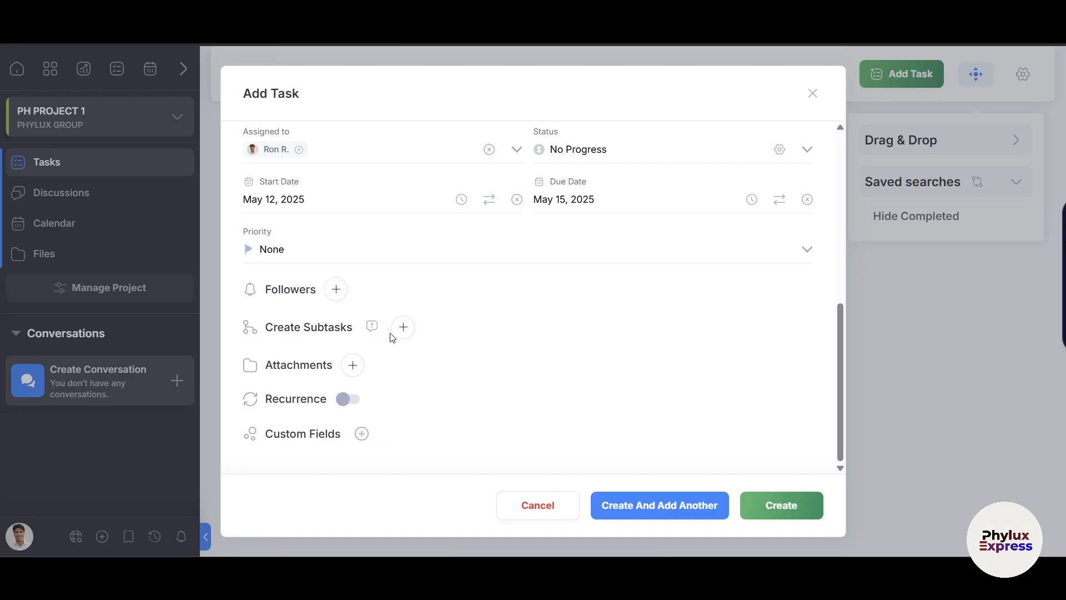
pyautogui.scroll(10, 405, 337)
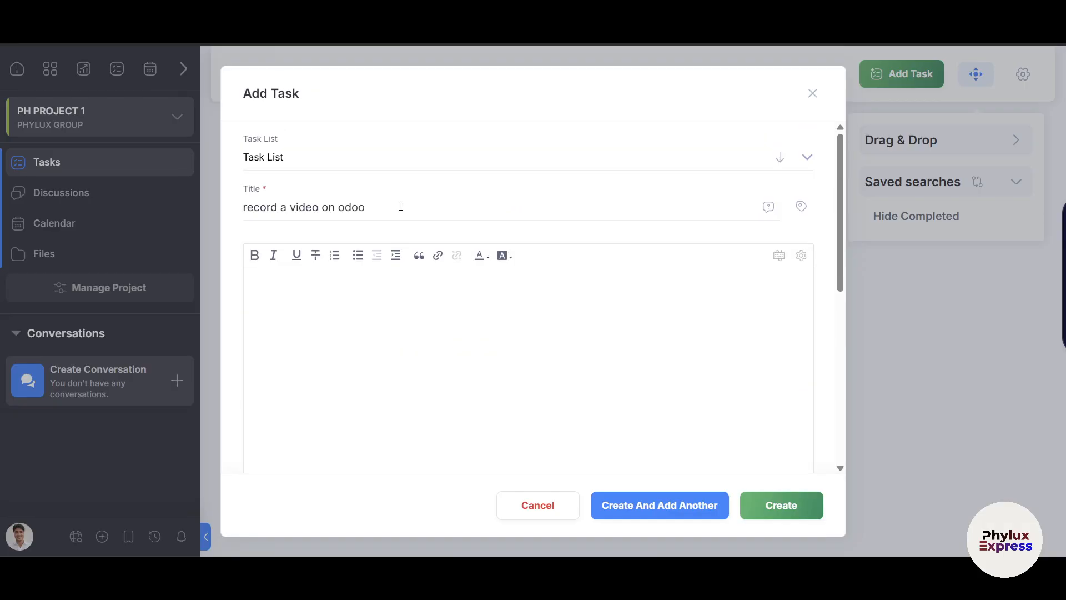
pyautogui.moveTo(400, 206); pyautogui.dragTo(243, 210)
pyautogui.scroll(-10, 416, 226)
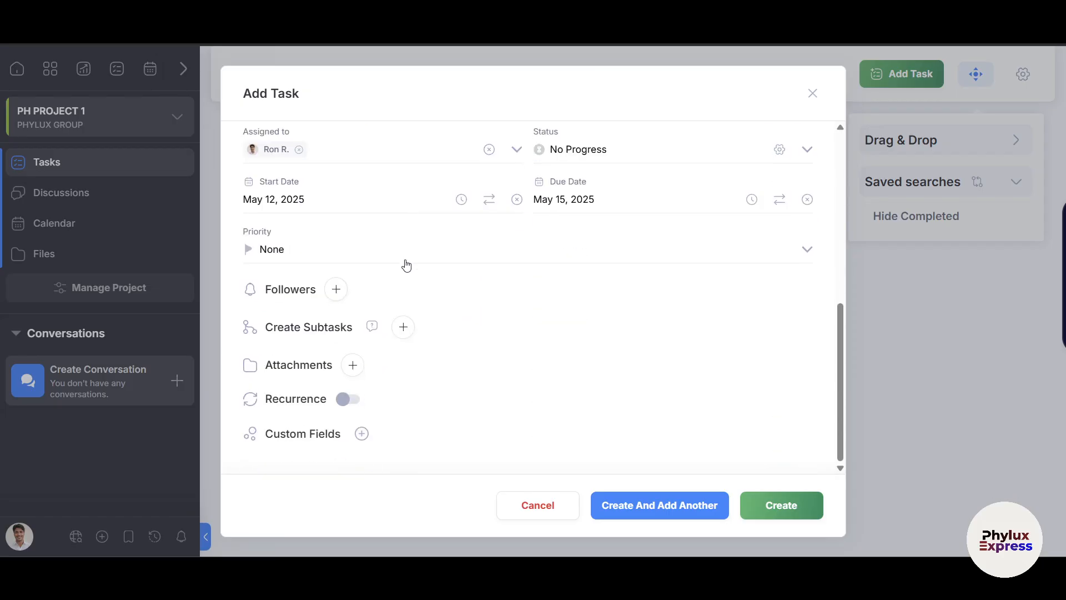
pyautogui.click(404, 328)
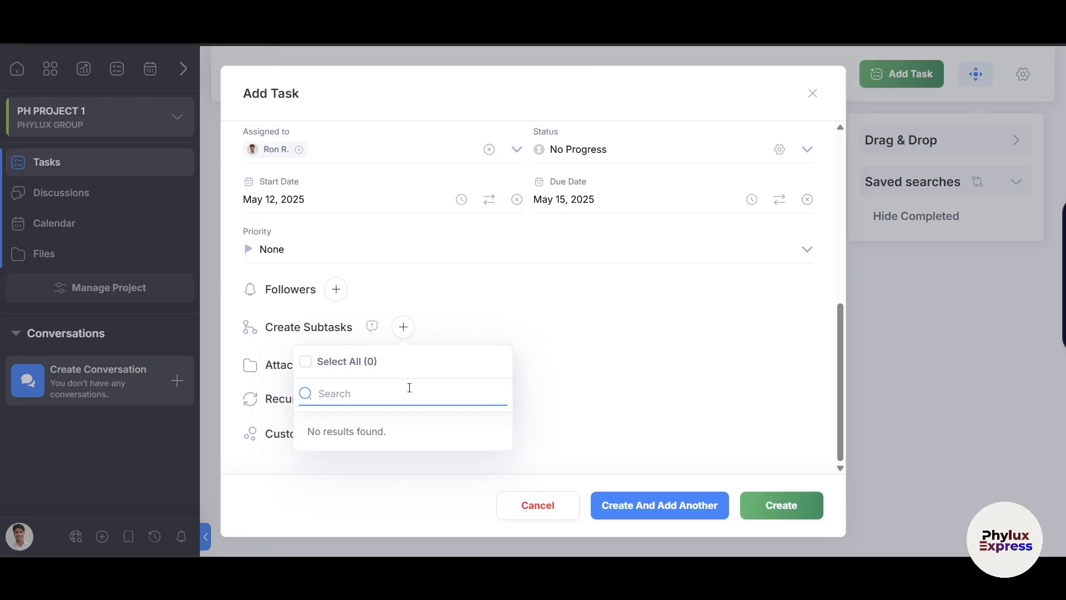
pyautogui.write('make s')
pyautogui.press('BackSpace')
pyautogui.press('BackSpace')
pyautogui.press('BackSpace')
pyautogui.press('BackSpace')
pyautogui.write('makee studi')
pyautogui.click(645, 362)
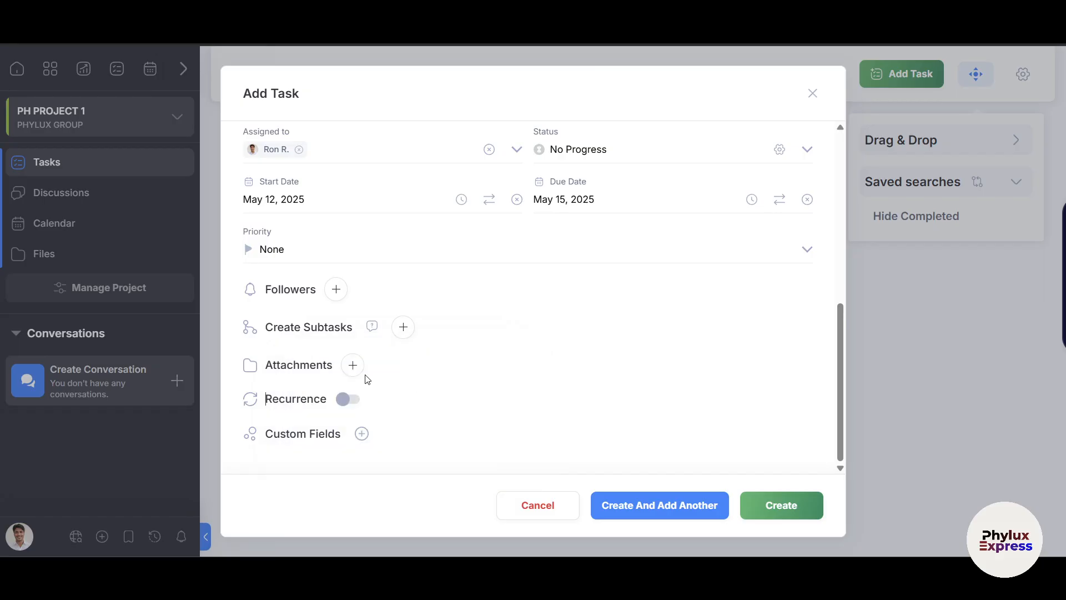
pyautogui.click(403, 328)
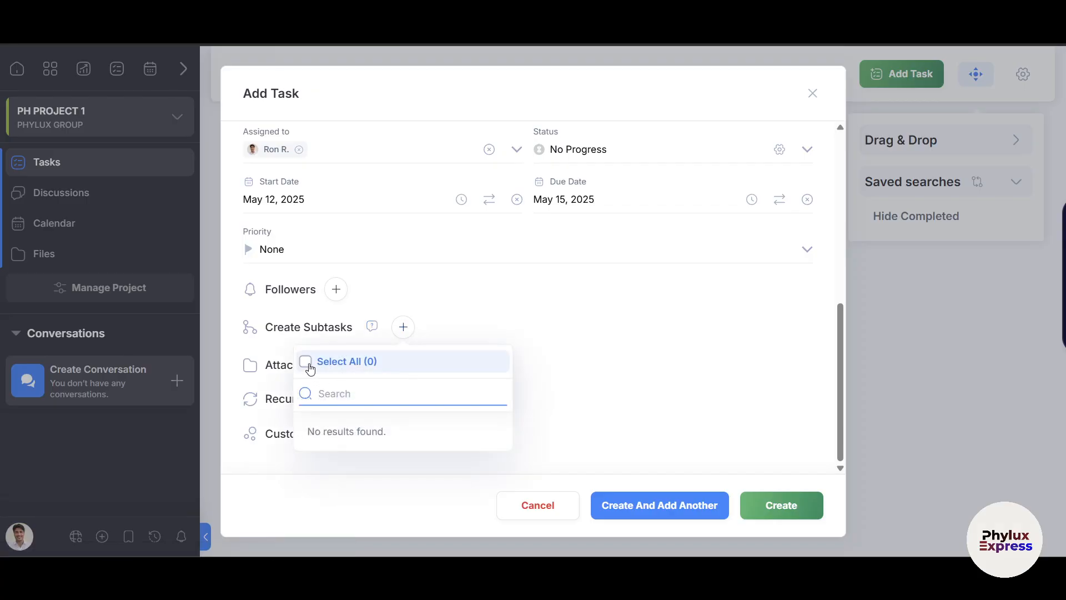
pyautogui.click(316, 328)
pyautogui.click(404, 328)
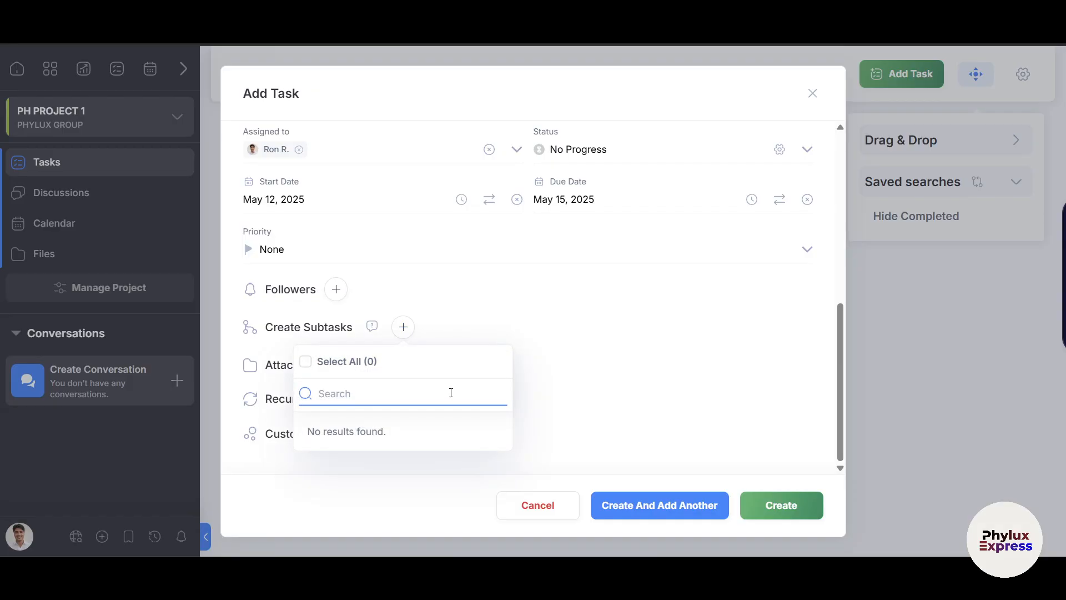
pyautogui.click(583, 377)
pyautogui.click(352, 366)
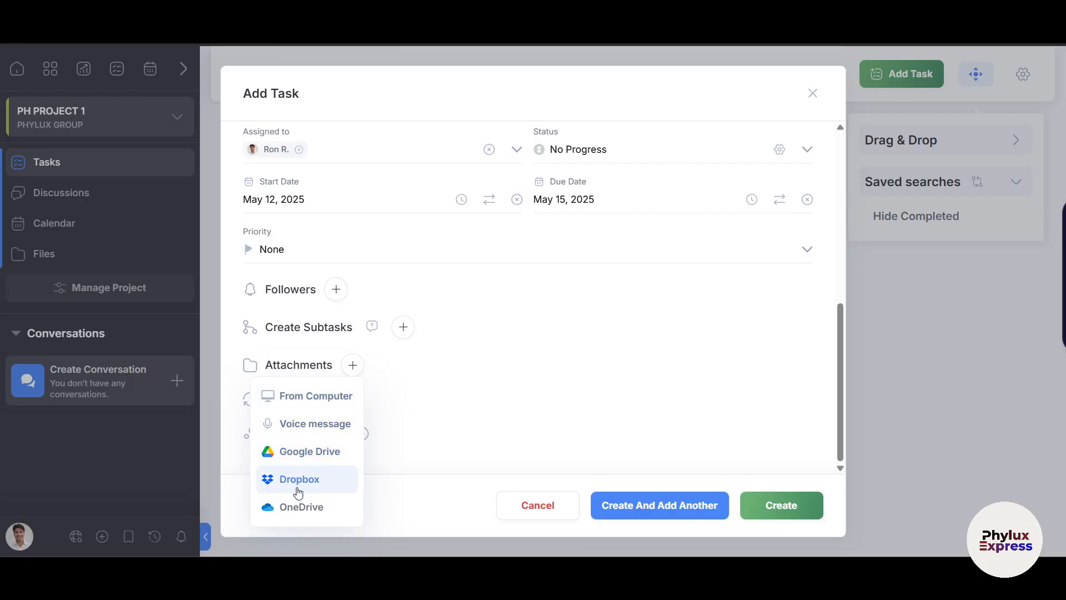
pyautogui.click(473, 447)
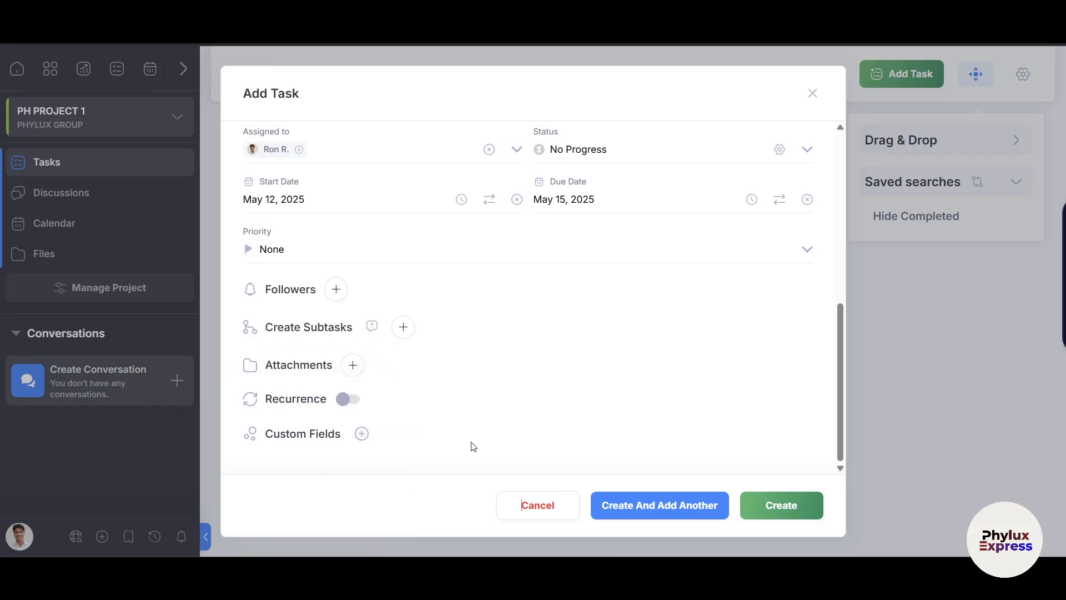
# Turn on recurrence so the task repeats weekly, Monday to Friday.
pyautogui.click(344, 398)
pyautogui.scroll(-3, 522, 383)
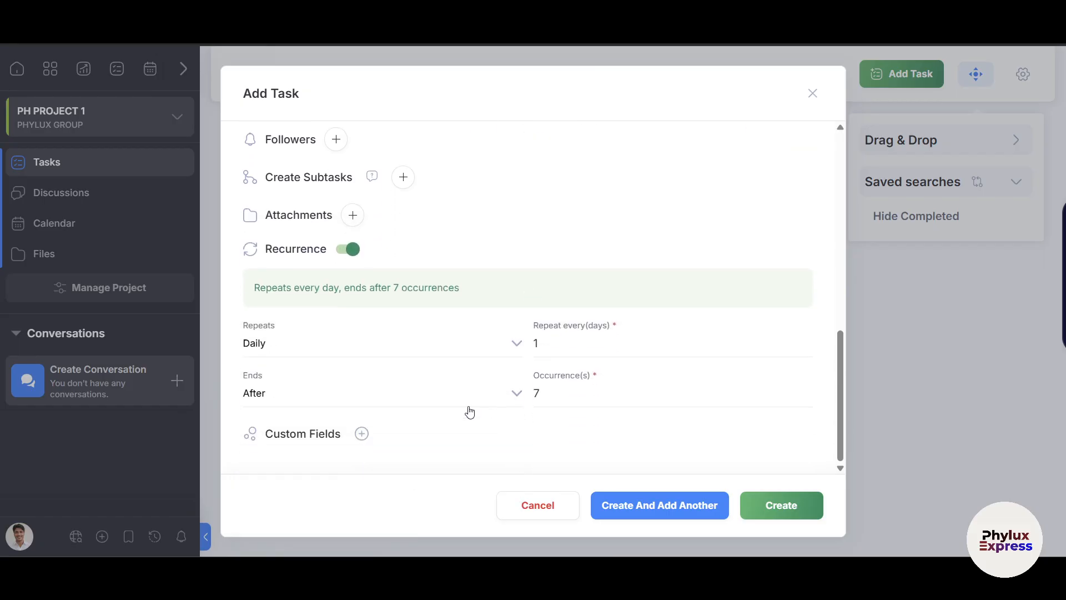
pyautogui.scroll(10, 470, 412)
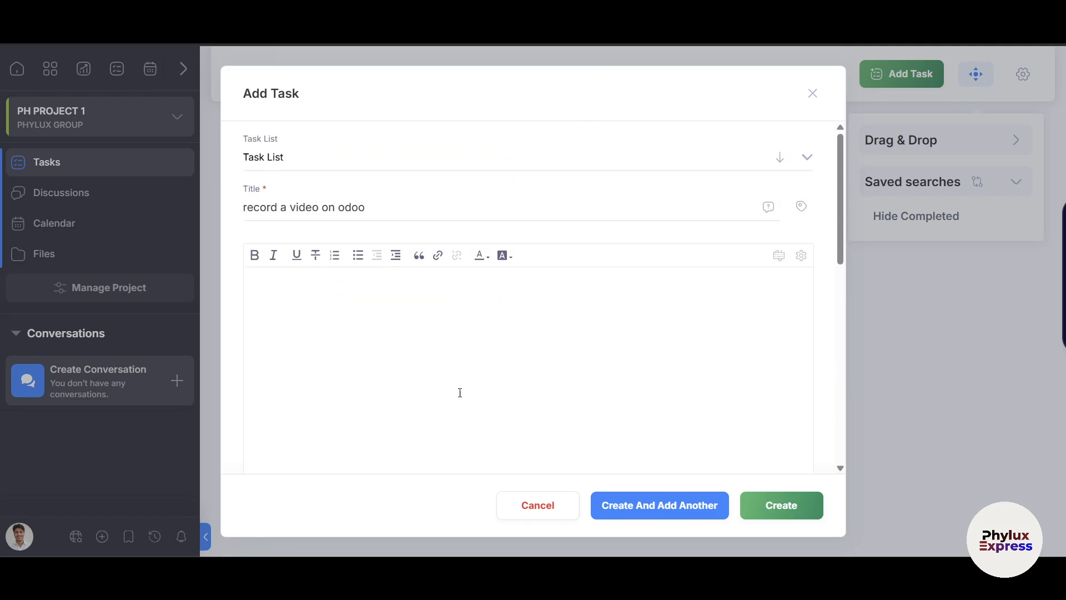
pyautogui.scroll(-10, 532, 291)
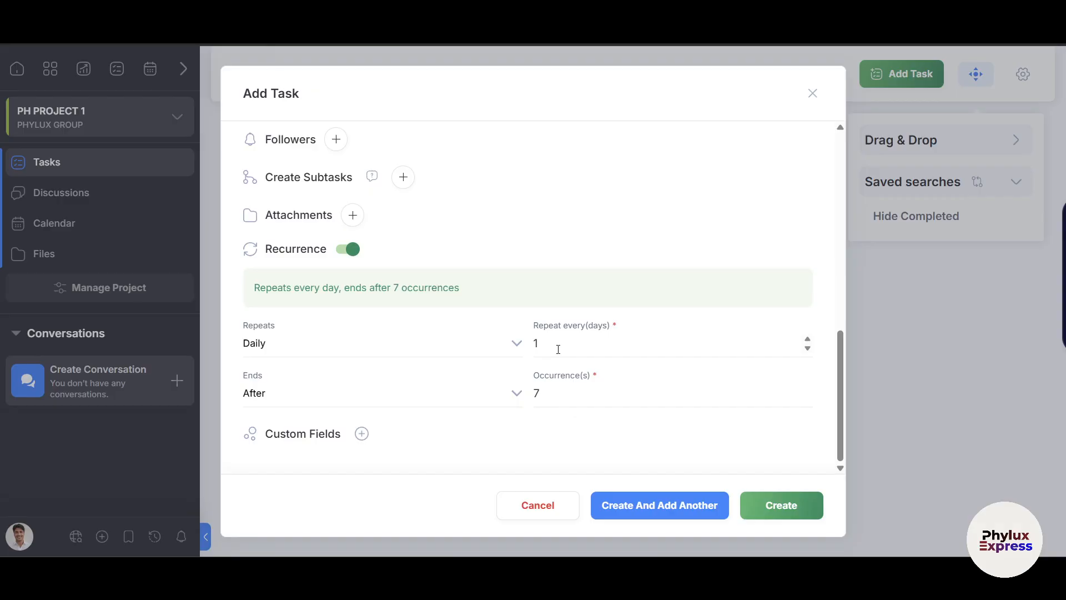
pyautogui.click(494, 348)
pyautogui.click(494, 349)
pyautogui.click(494, 348)
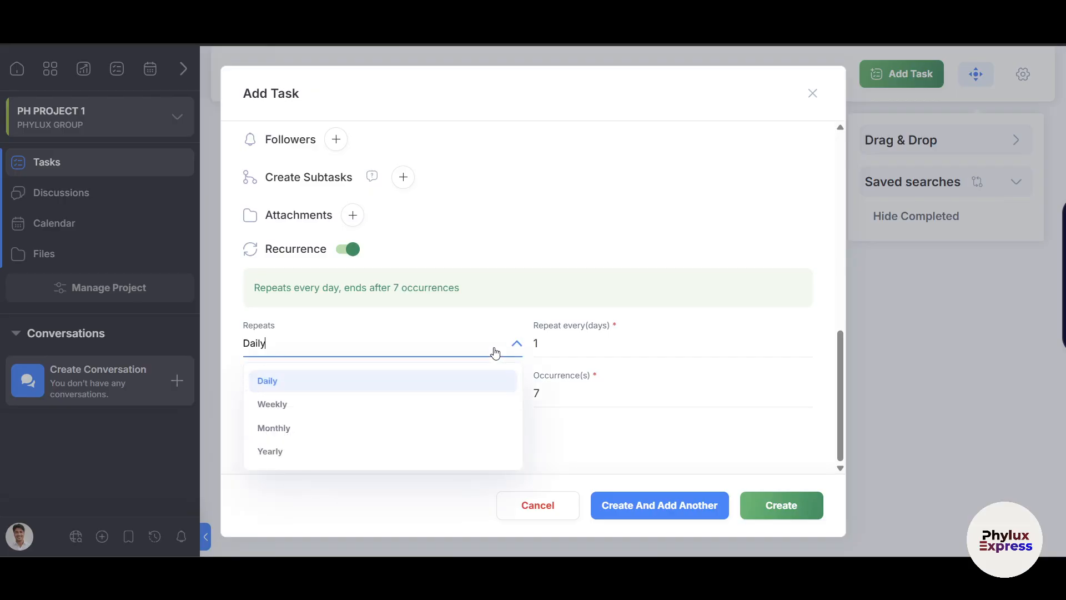
pyautogui.click(344, 405)
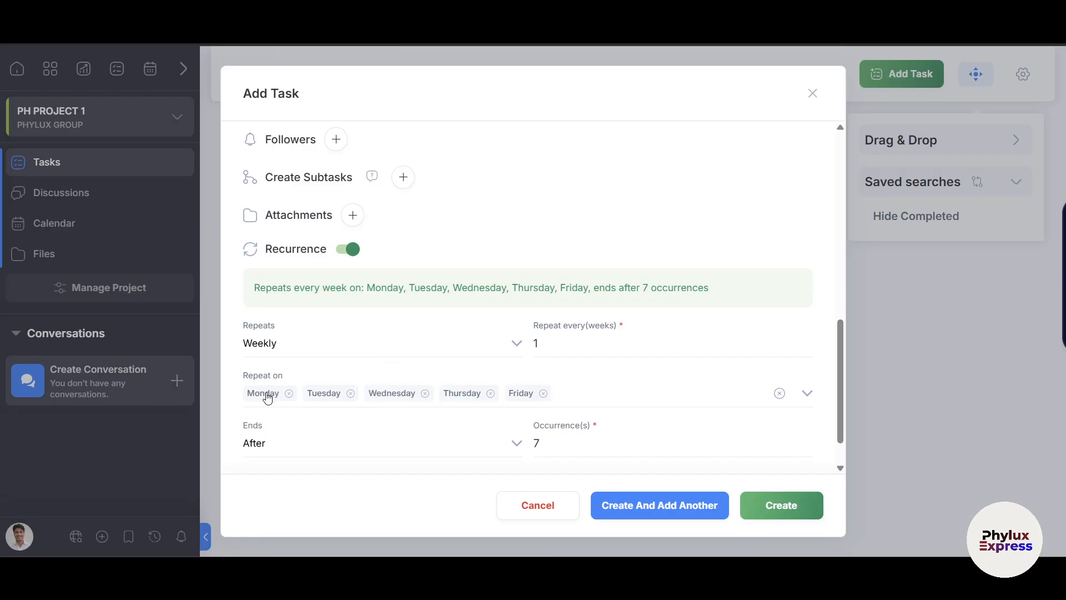
# Keep the recurrence ending after 7 occurrences and bring up the custom field templates.
pyautogui.scroll(-1, 337, 395)
pyautogui.click(344, 398)
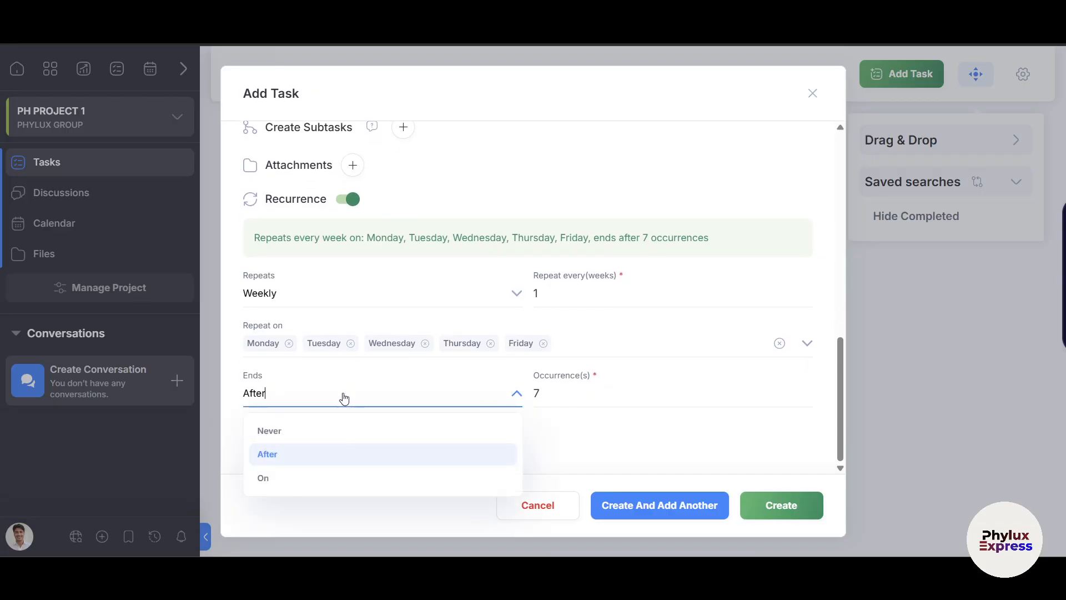
pyautogui.click(583, 440)
pyautogui.click(548, 393)
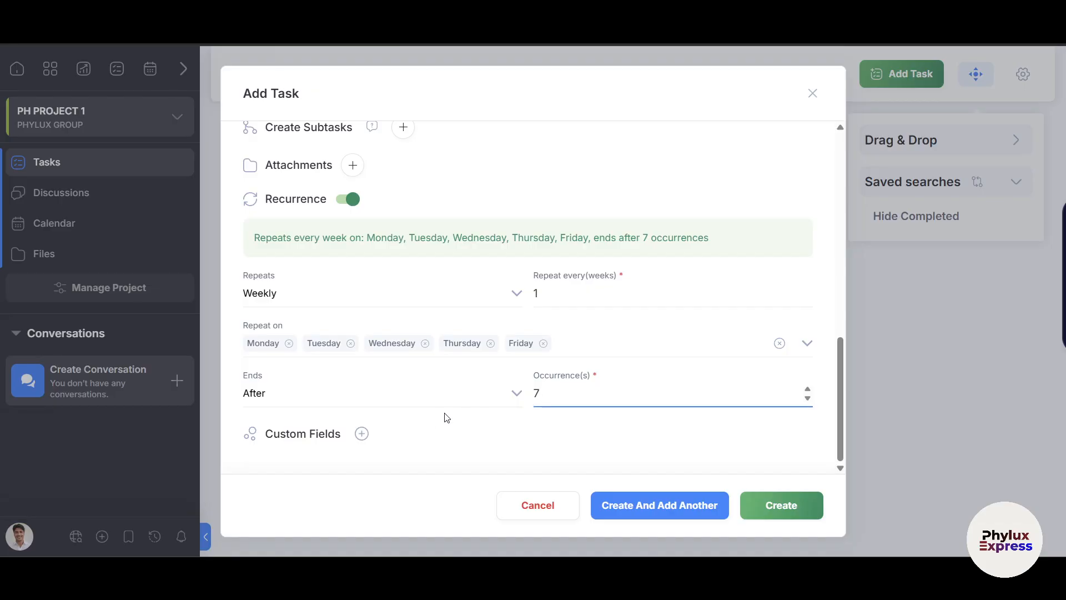
pyautogui.click(361, 436)
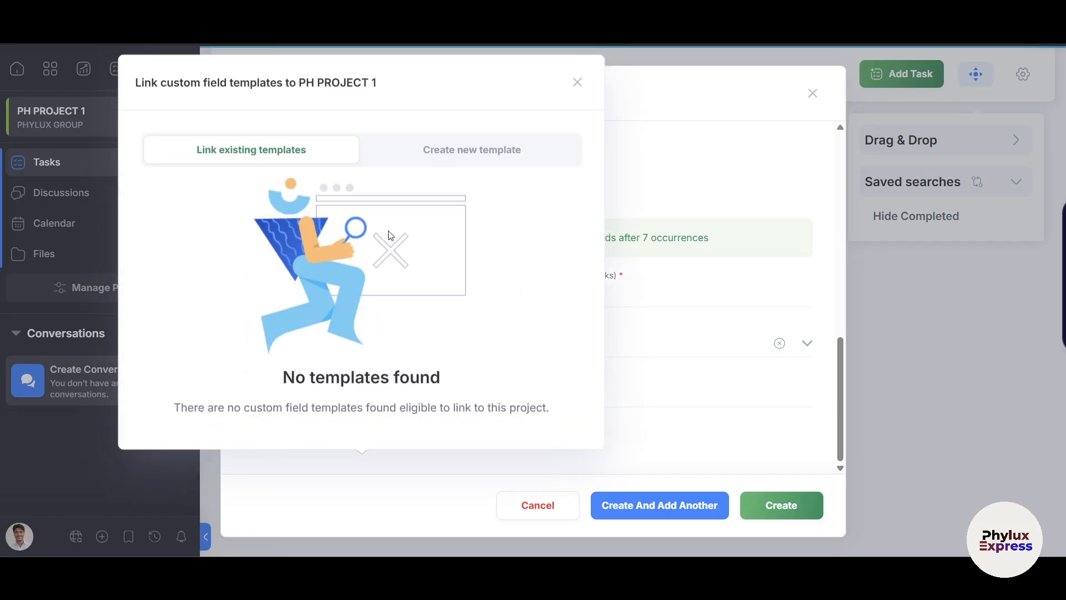
# Start a new custom field template containing two Checkbox fields.
pyautogui.click(449, 155)
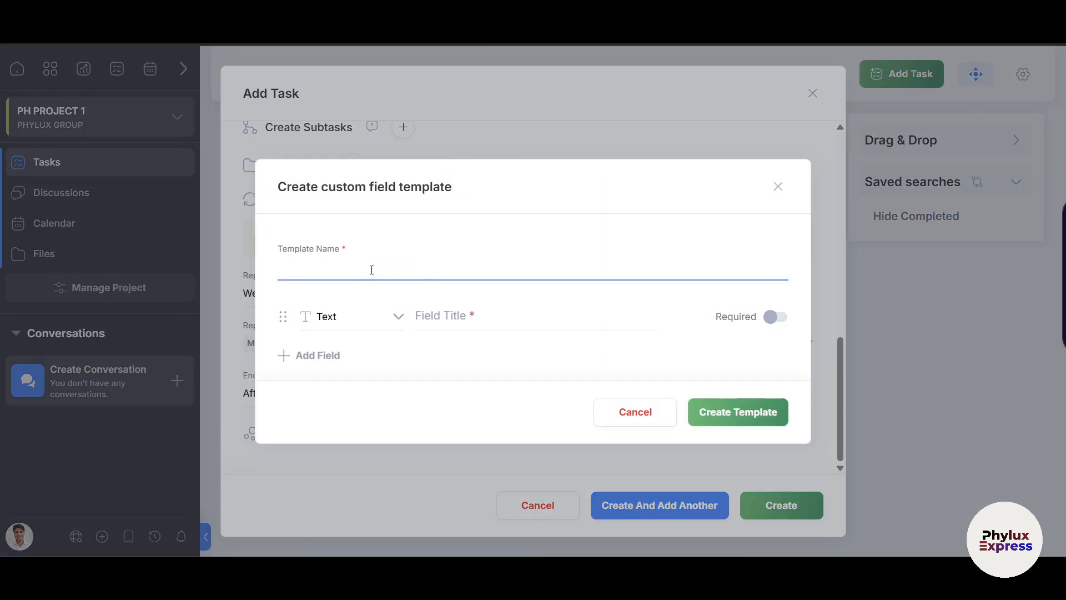
pyautogui.click(326, 316)
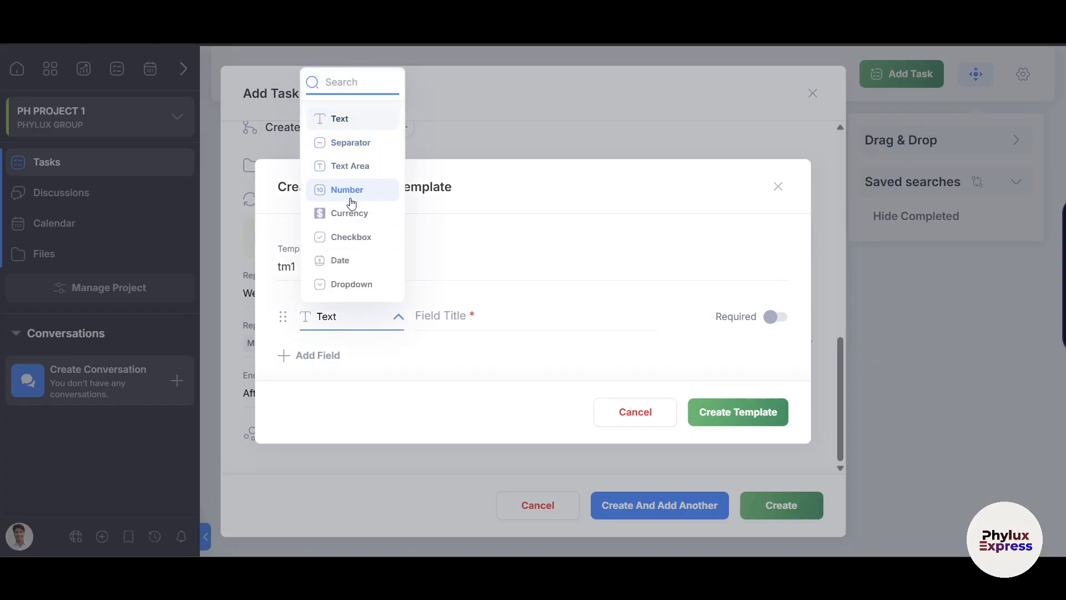
pyautogui.click(356, 245)
pyautogui.click(434, 320)
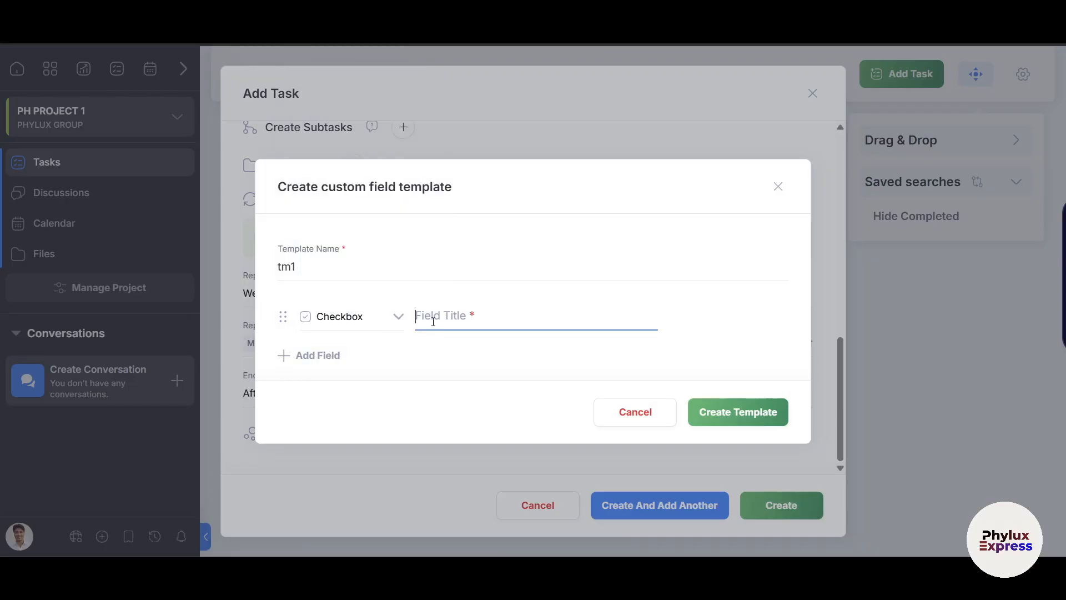
pyautogui.click(311, 356)
pyautogui.click(350, 340)
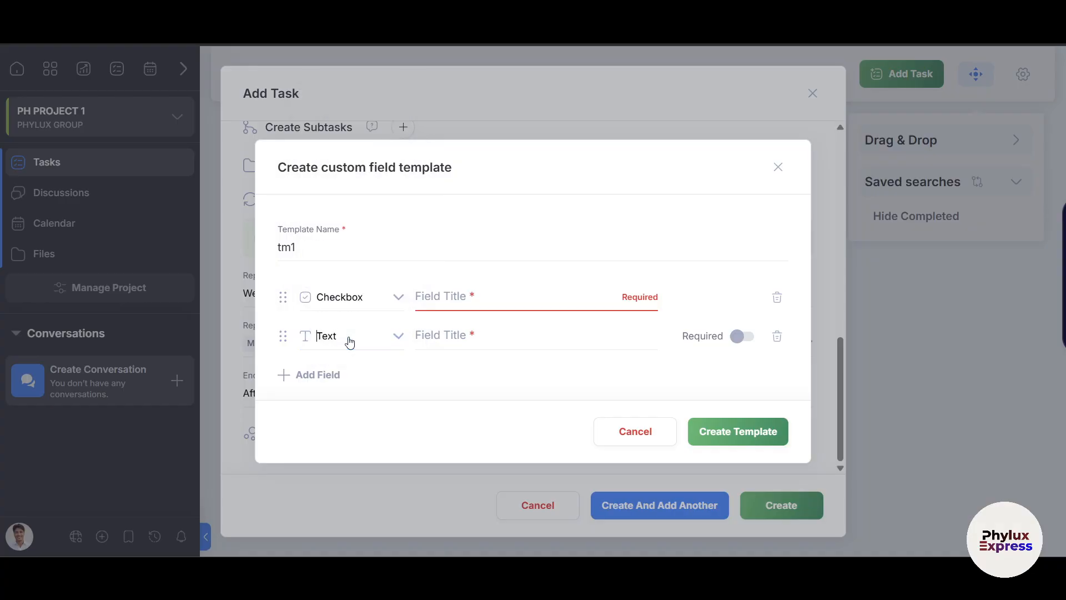
pyautogui.click(356, 338)
pyautogui.click(352, 254)
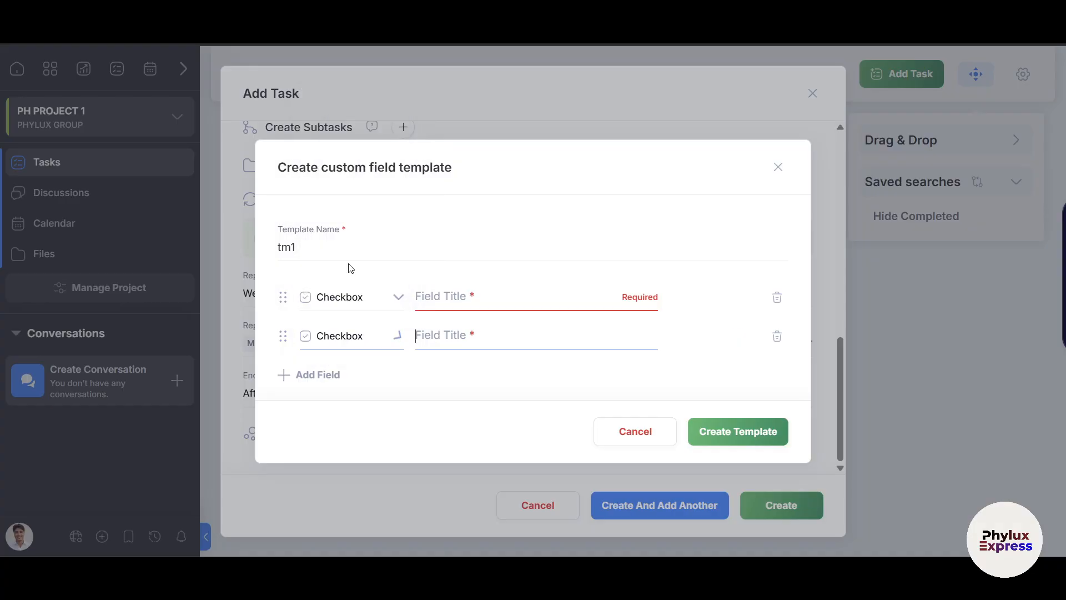
# Title the checkbox fields ch1 and ch2 and create the tm1 template.
pyautogui.click(750, 443)
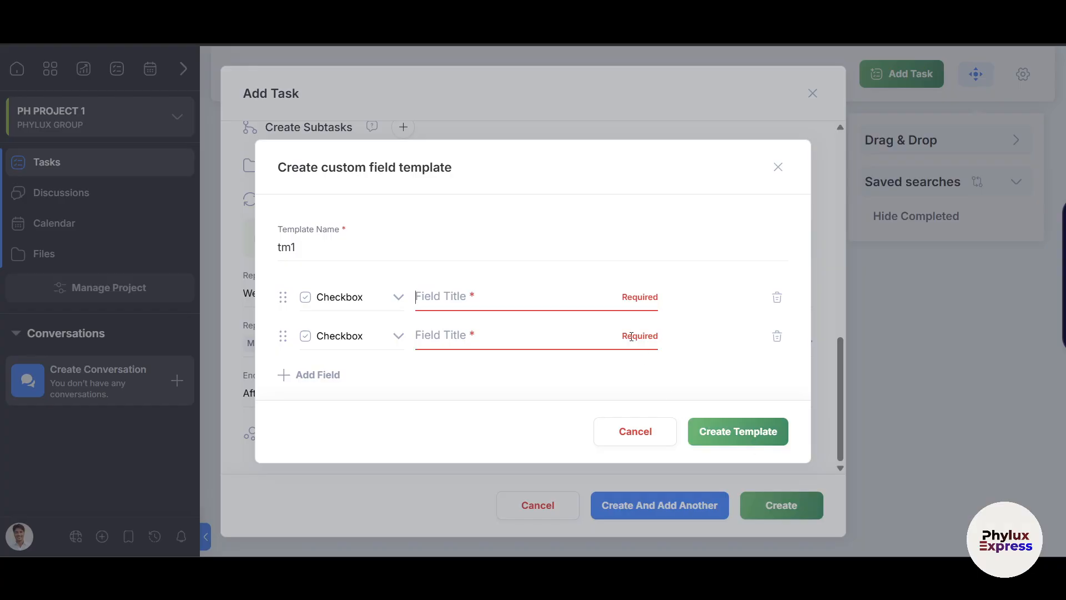
pyautogui.write('ch1')
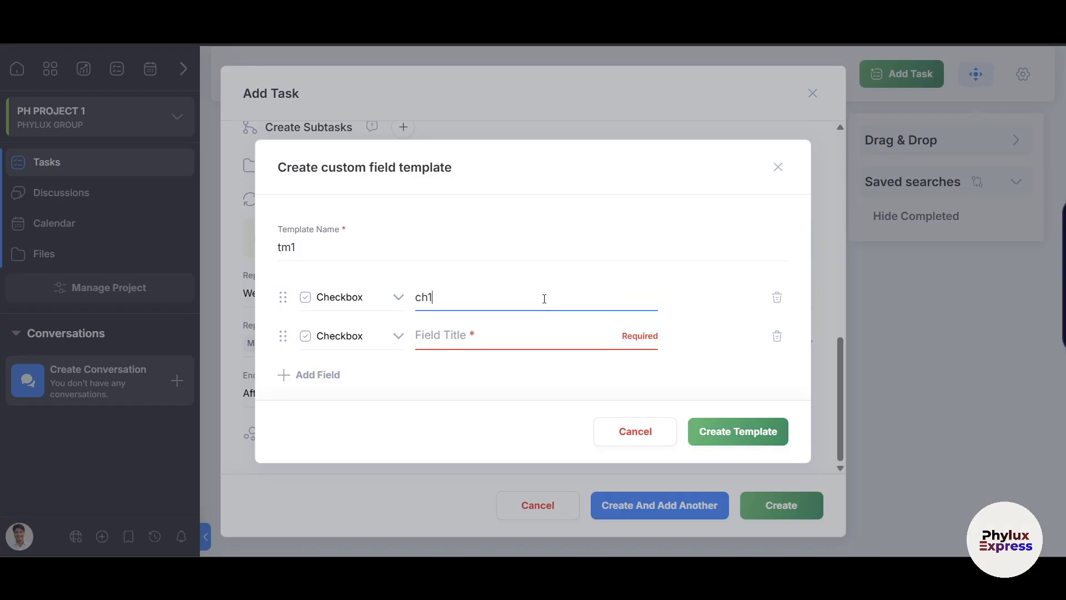
pyautogui.press('Tab')
pyautogui.click(488, 336)
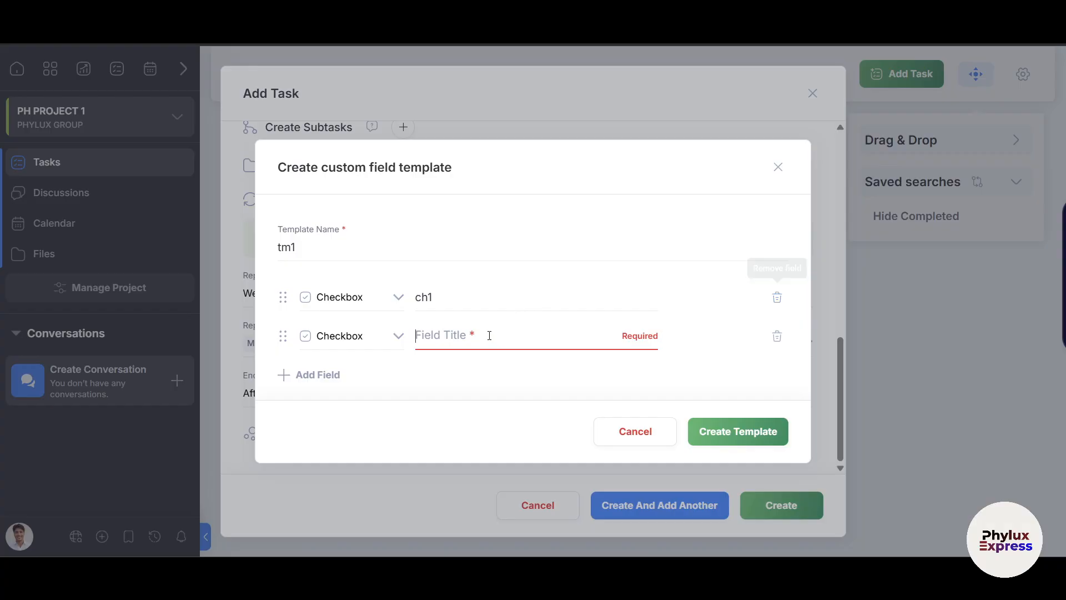
pyautogui.write('ch2')
pyautogui.click(739, 431)
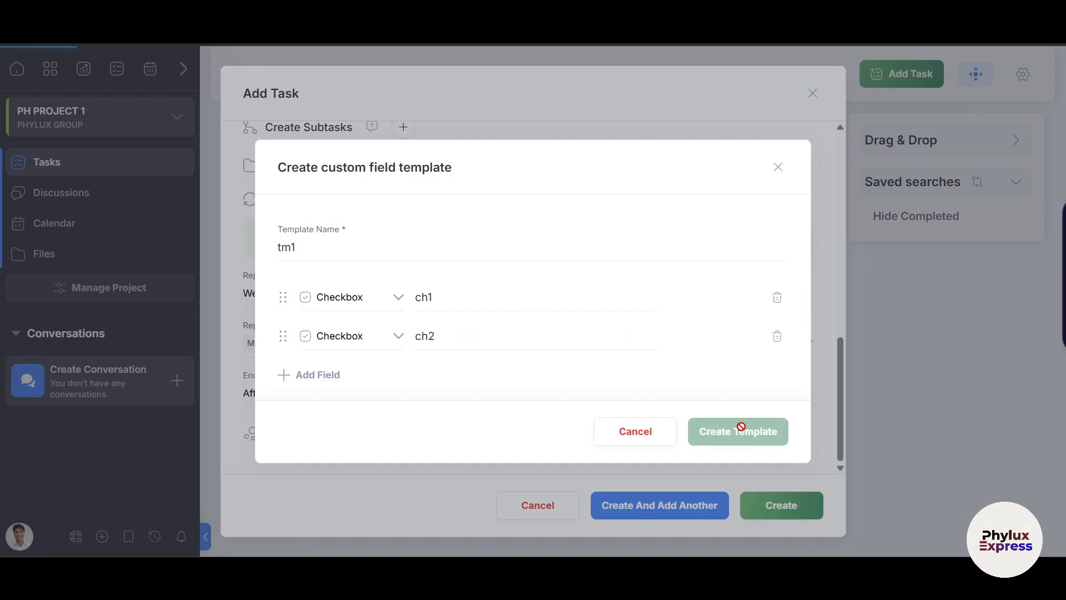
pyautogui.scroll(-2, 468, 417)
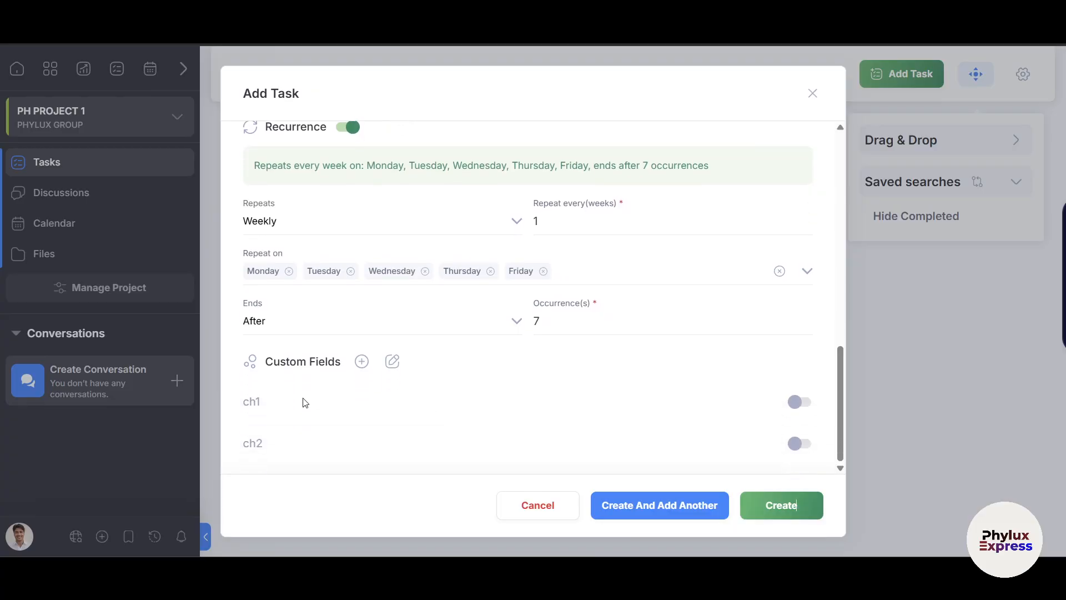
# Toggle the ch1 and ch2 custom checkboxes on, then back off.
pyautogui.click(796, 404)
pyautogui.click(799, 443)
pyautogui.click(799, 402)
pyautogui.click(809, 441)
pyautogui.scroll(10, 721, 401)
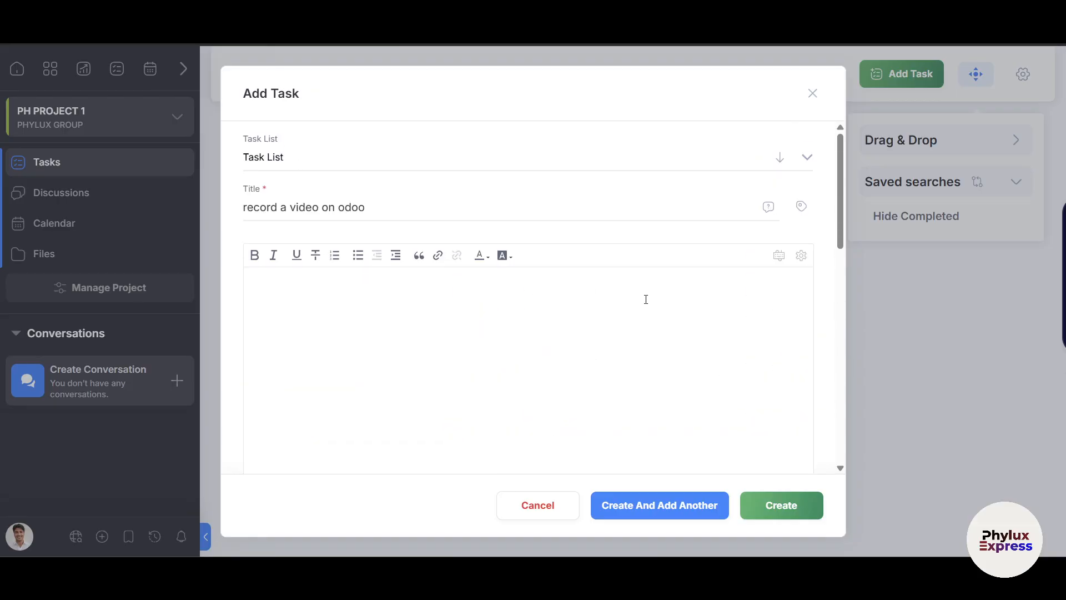
# Save 'record a video on odoo' and nest it under the script task as a subtask.
pyautogui.click(638, 505)
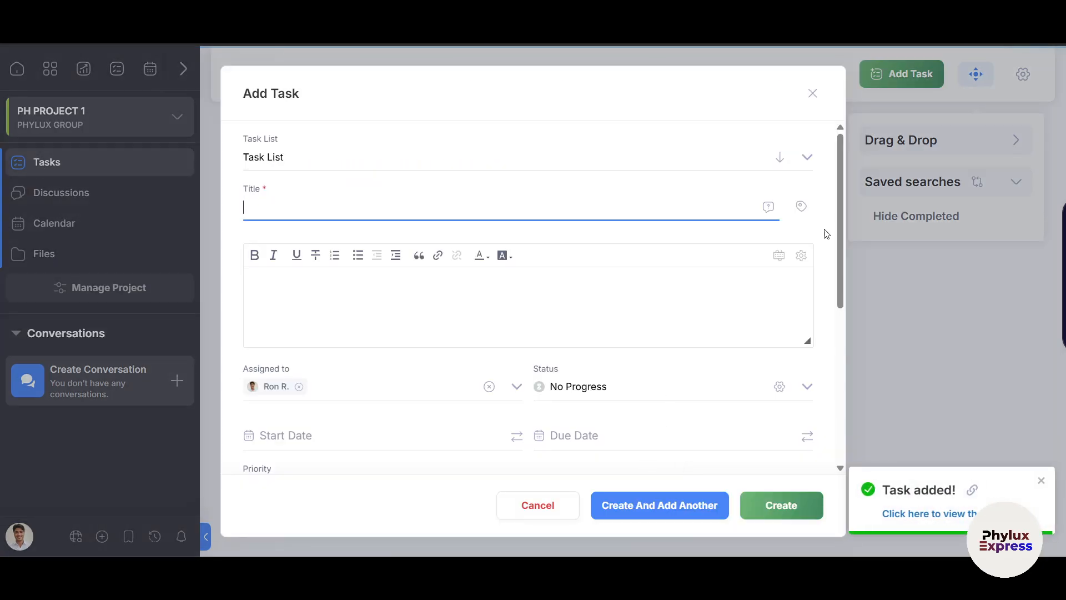
pyautogui.click(812, 93)
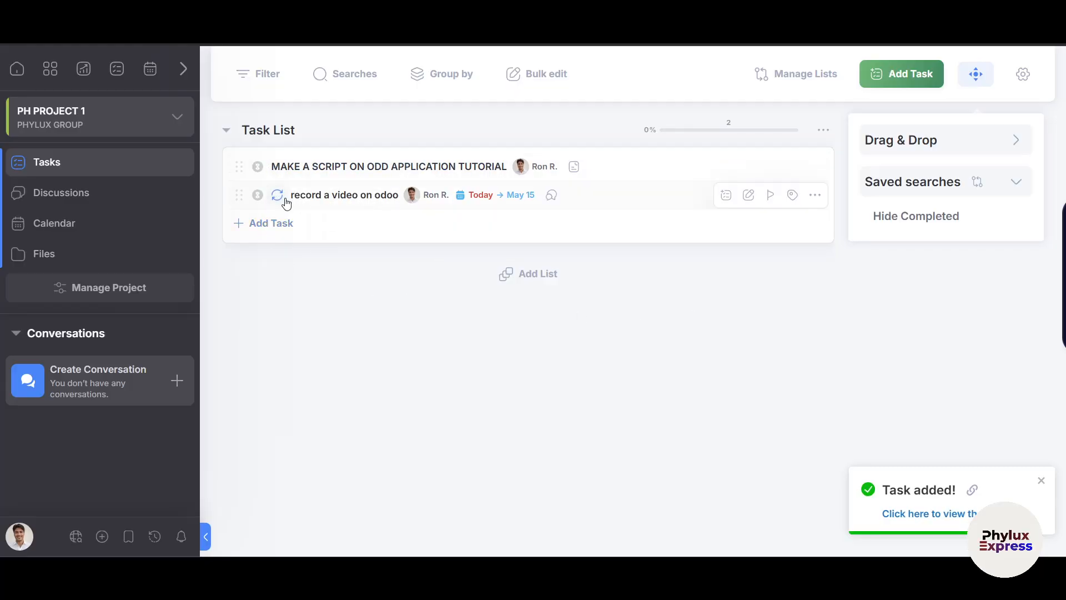
pyautogui.moveTo(237, 192); pyautogui.dragTo(419, 193)
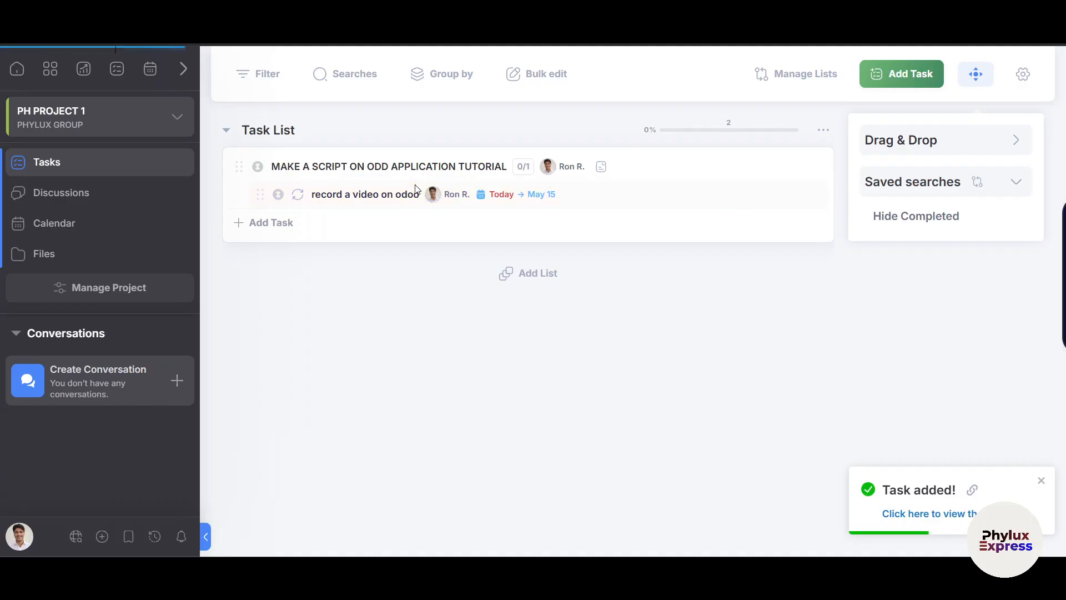
pyautogui.moveTo(255, 190); pyautogui.dragTo(313, 194)
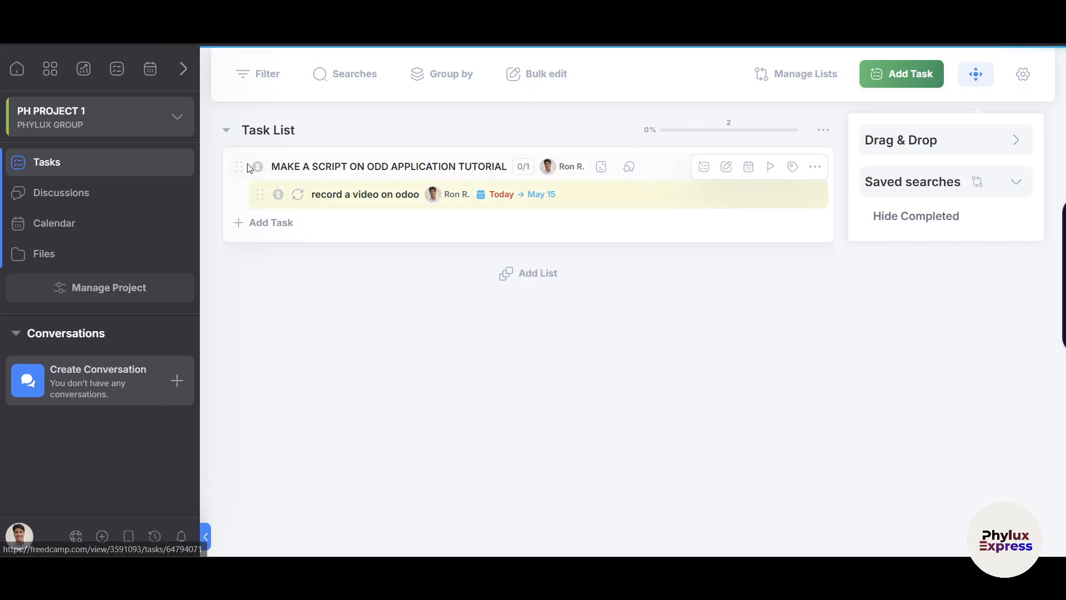
pyautogui.click(307, 167)
pyautogui.scroll(-1, 670, 402)
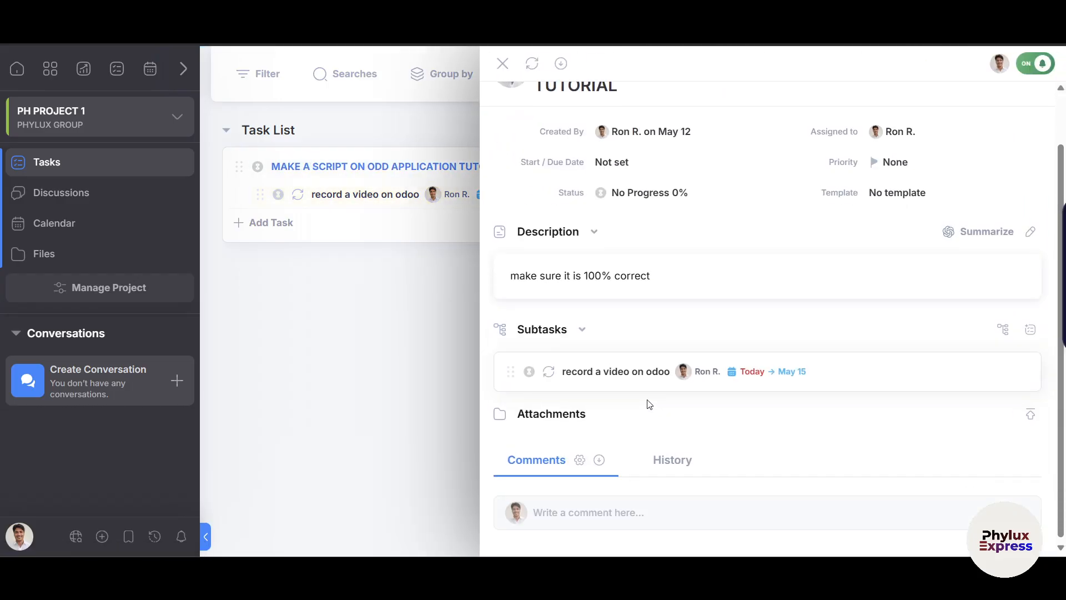
pyautogui.click(579, 332)
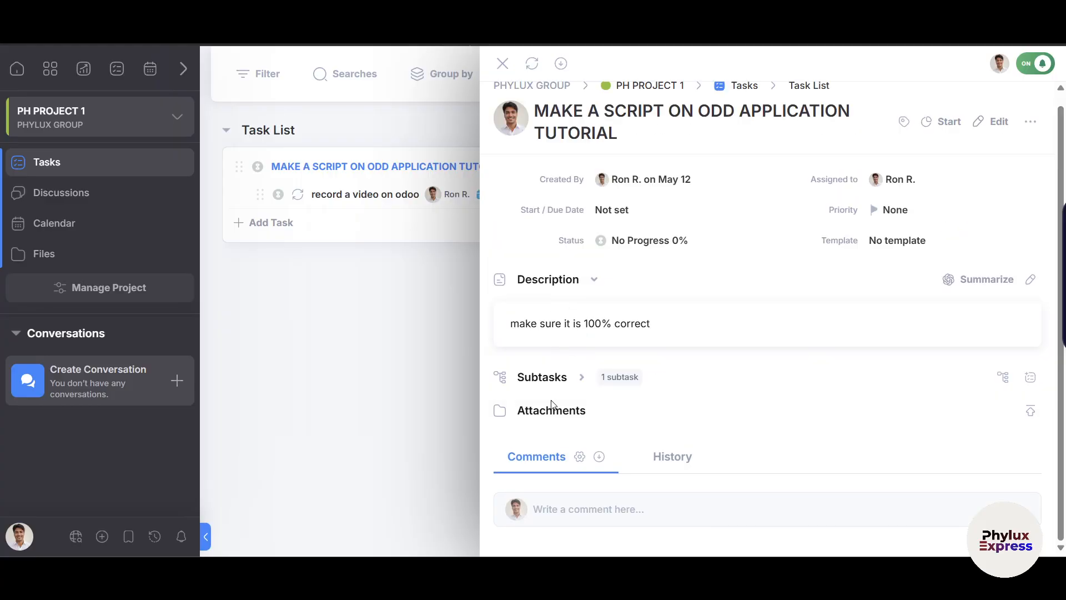
pyautogui.click(580, 378)
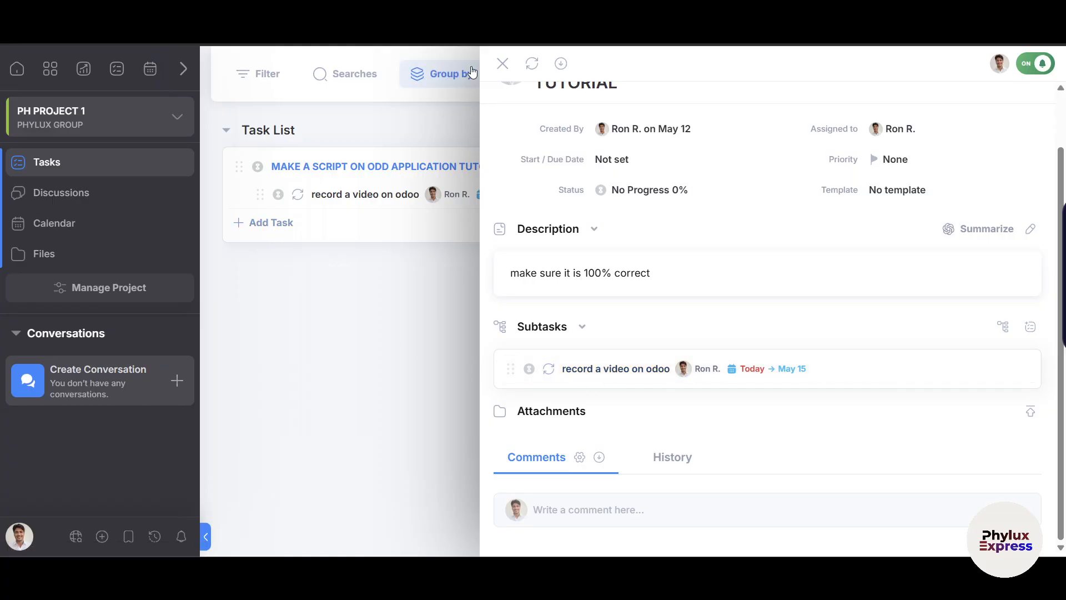
pyautogui.click(503, 63)
pyautogui.moveTo(259, 194); pyautogui.dragTo(231, 193)
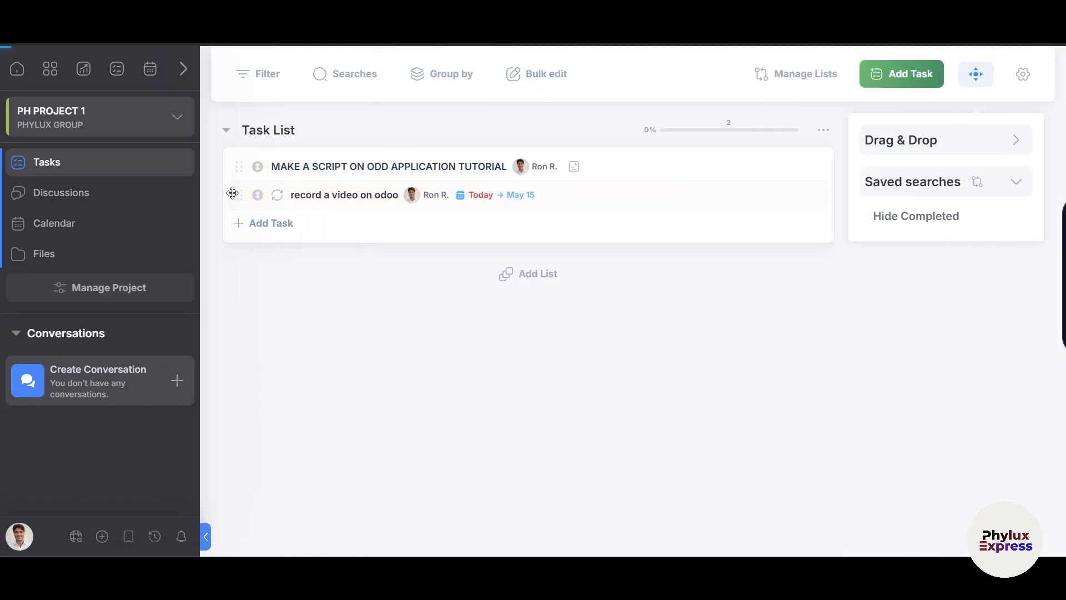
pyautogui.click(285, 166)
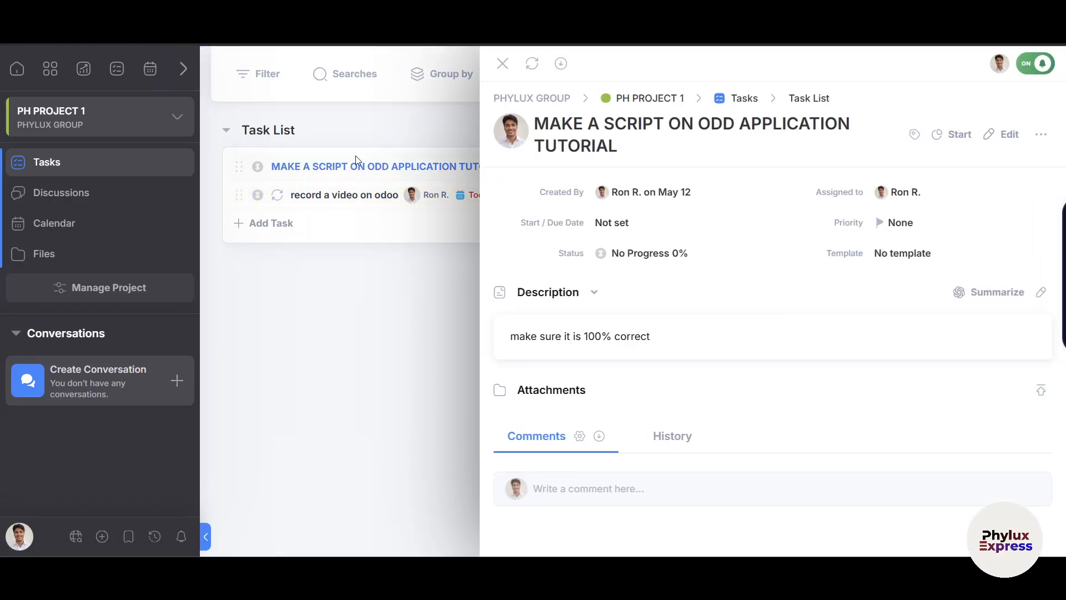
pyautogui.click(502, 63)
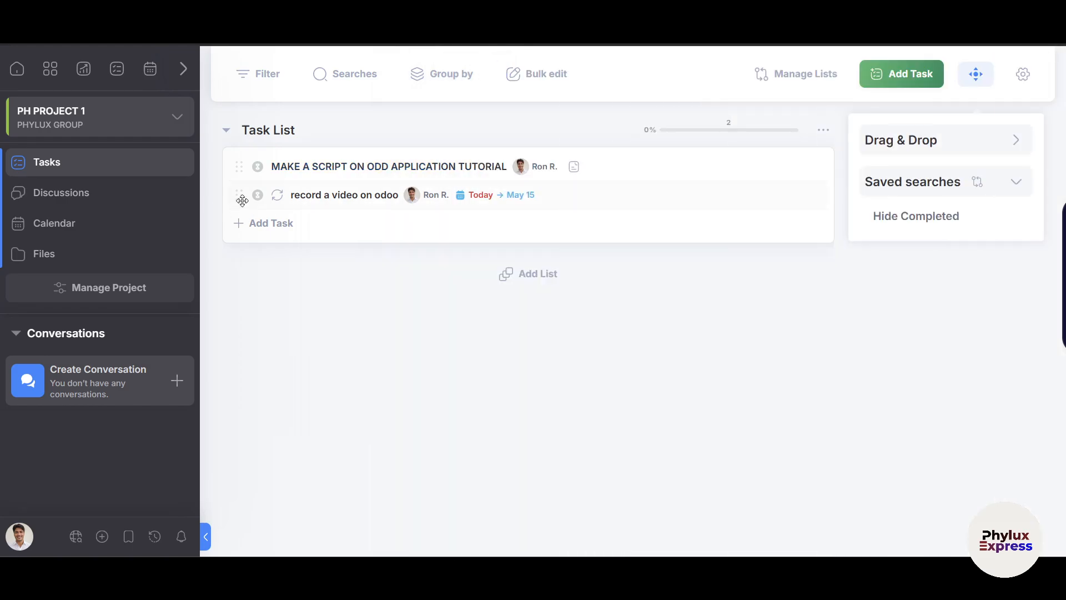
pyautogui.moveTo(238, 194); pyautogui.dragTo(399, 193)
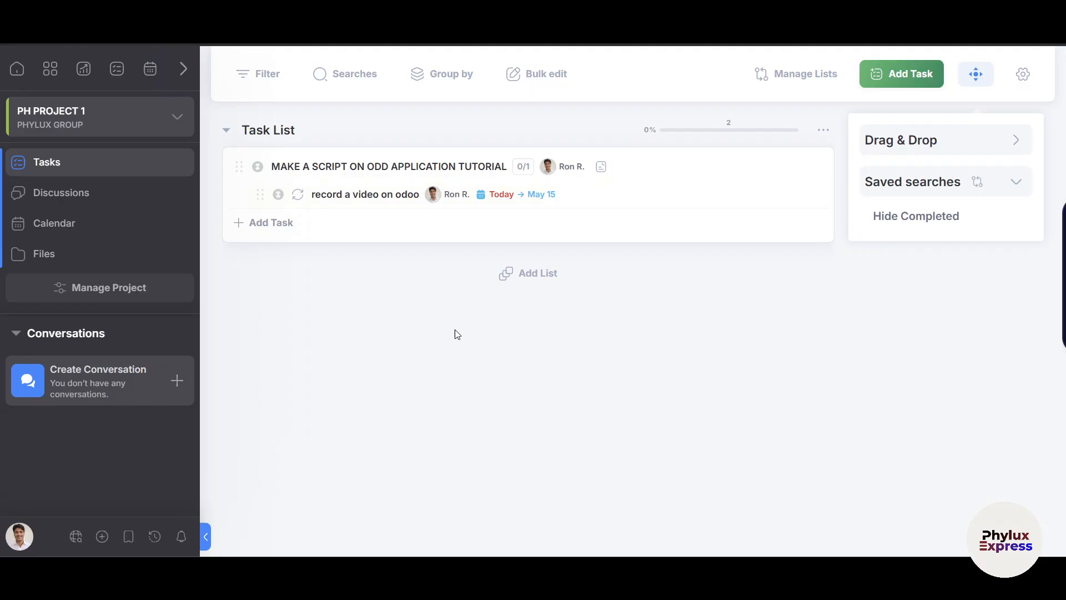
# Create a task list titled 'List 2' beneath Task List.
pyautogui.click(532, 282)
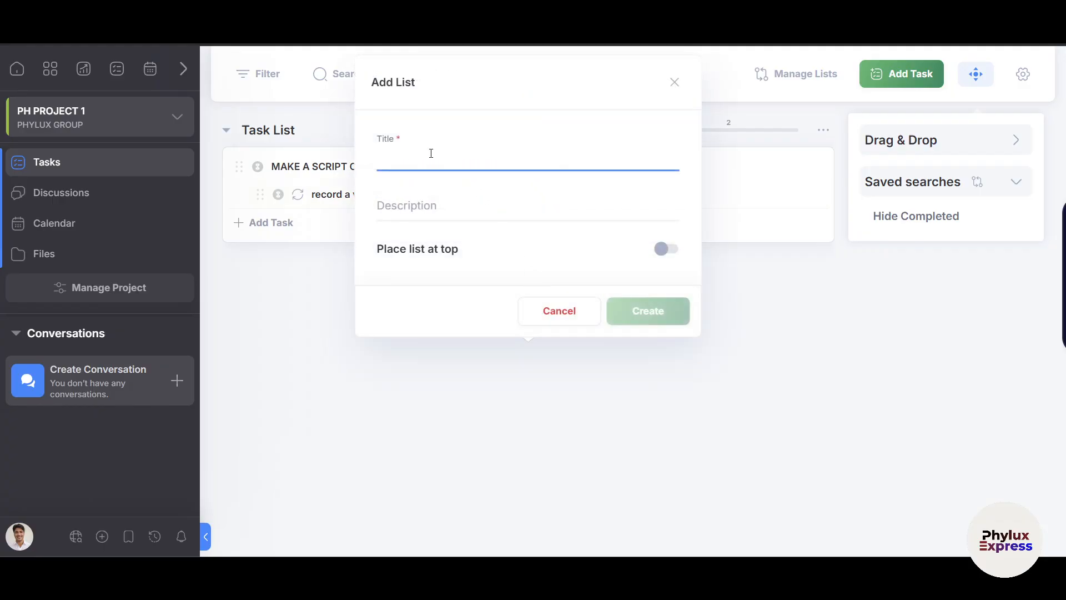
pyautogui.click(676, 81)
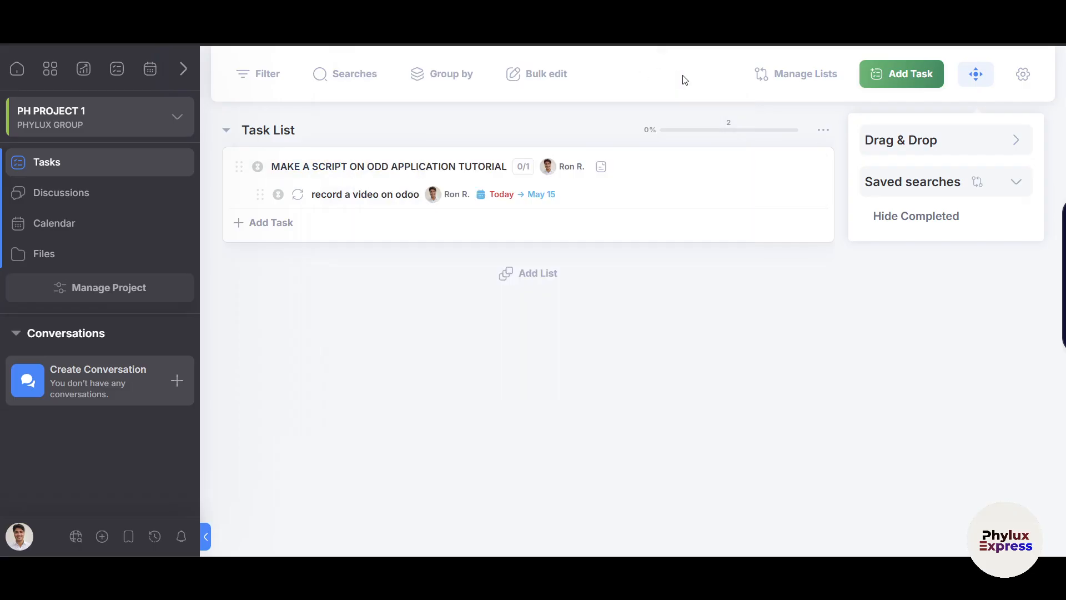
pyautogui.click(542, 279)
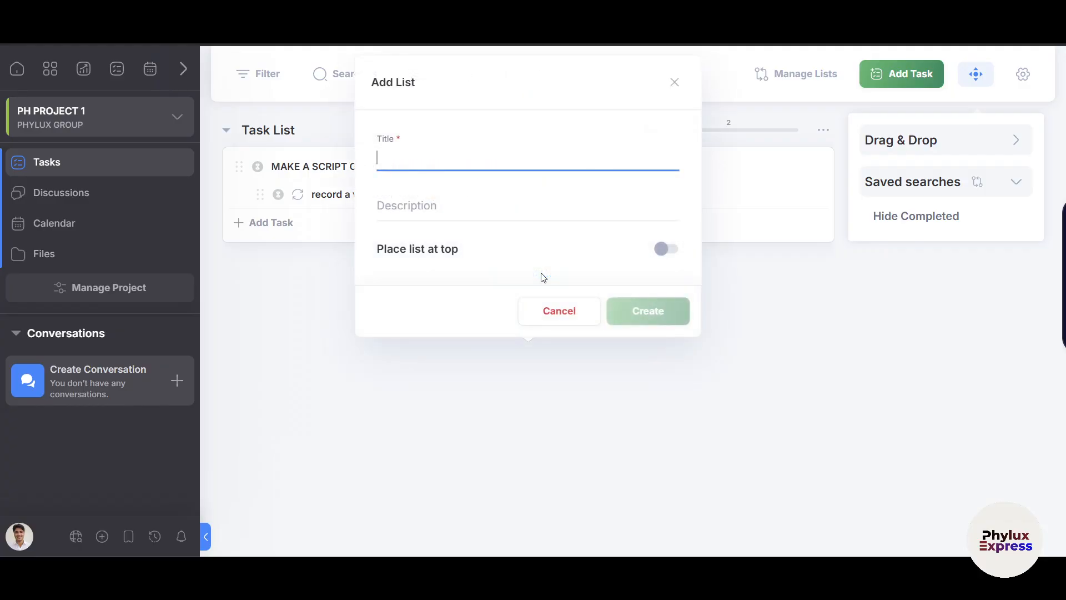
pyautogui.write('List 2')
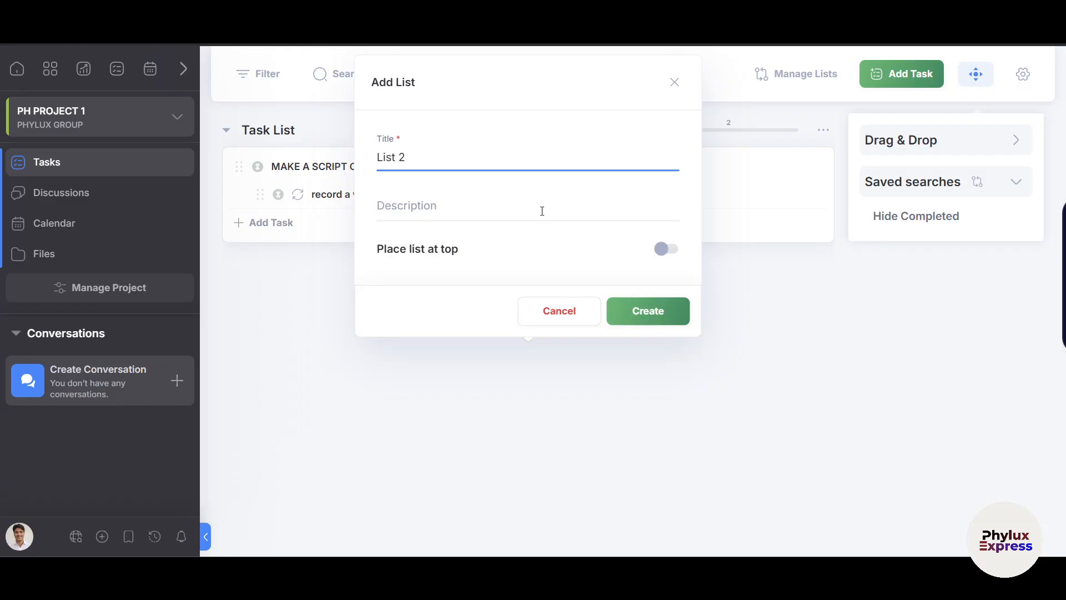
pyautogui.click(647, 311)
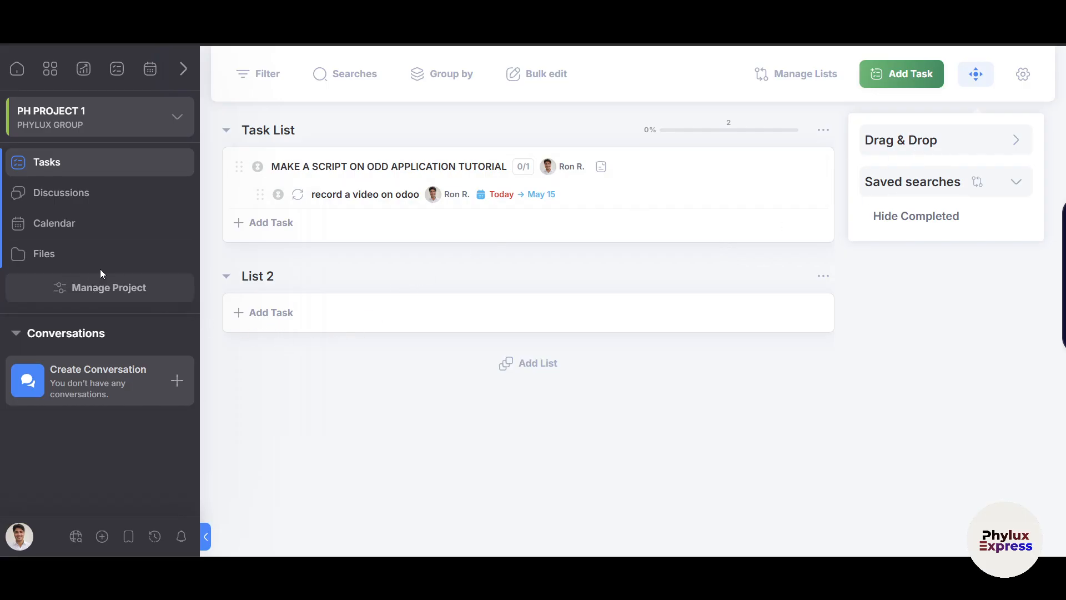
# Start a discussion, discard it unsaved, then view the project's May 2025 calendar.
pyautogui.click(82, 195)
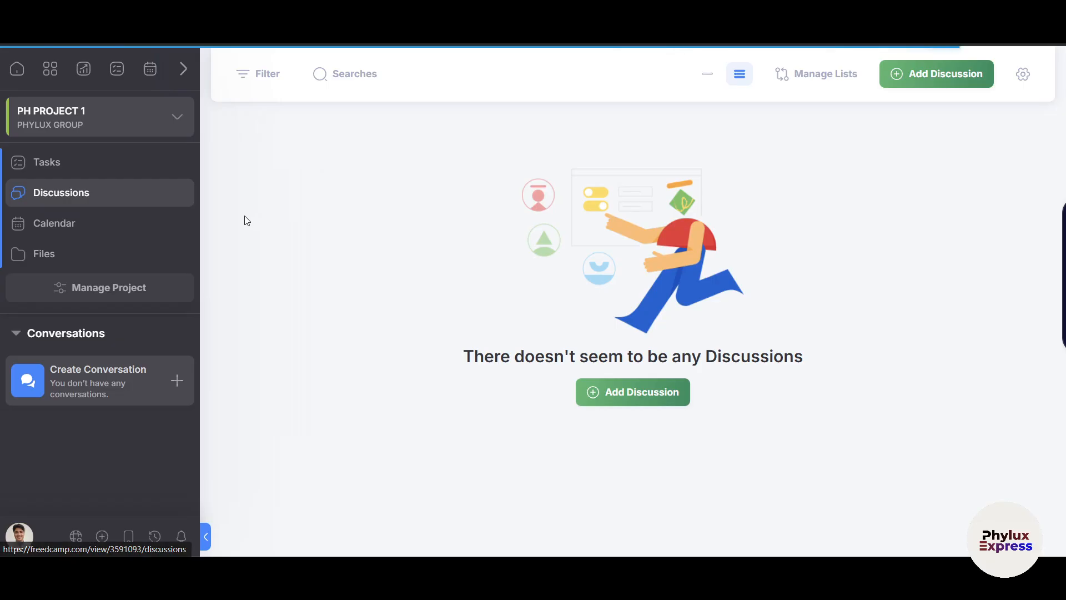
pyautogui.click(633, 403)
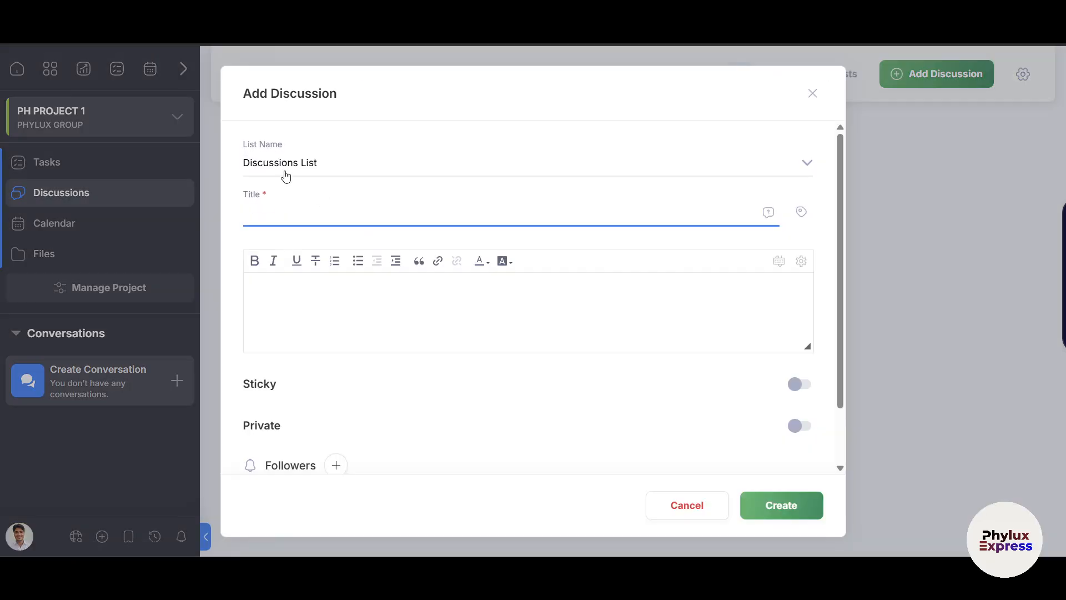
pyautogui.scroll(-2, 390, 317)
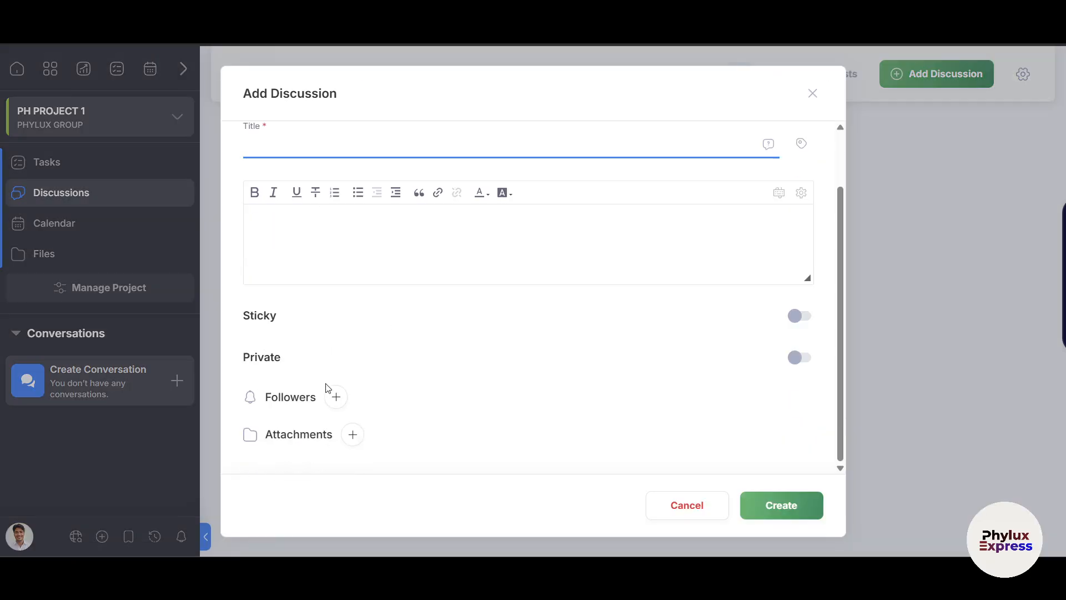
pyautogui.scroll(1, 334, 407)
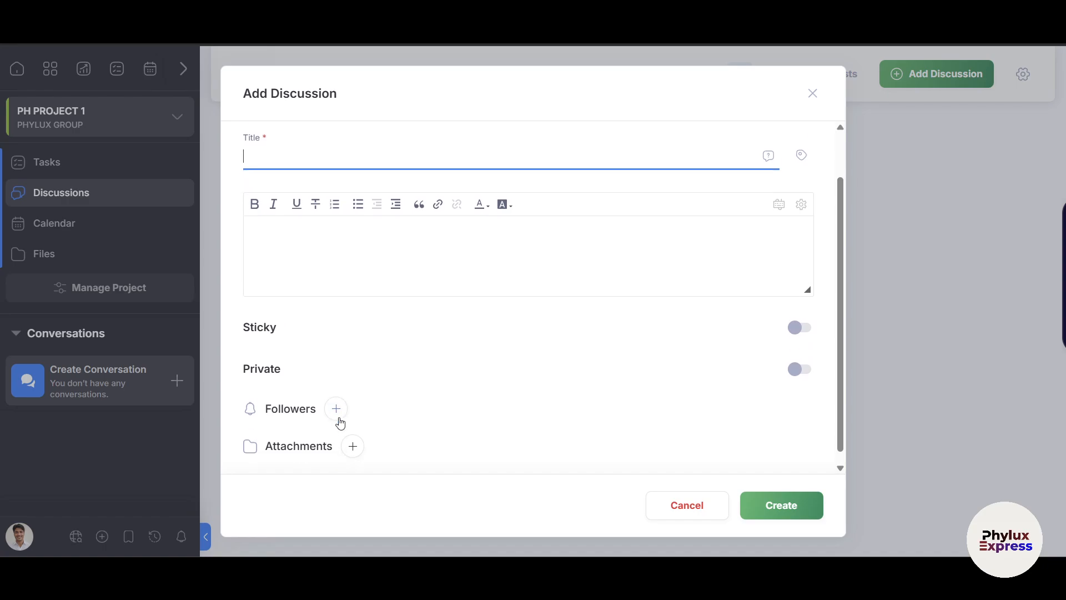
pyautogui.scroll(1, 338, 407)
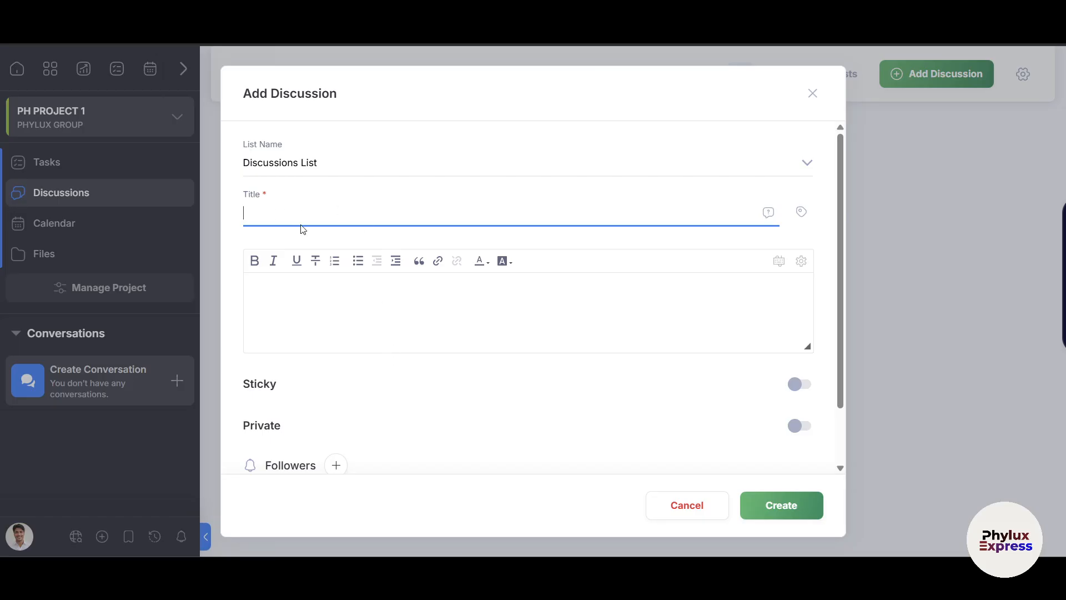
pyautogui.scroll(-2, 458, 383)
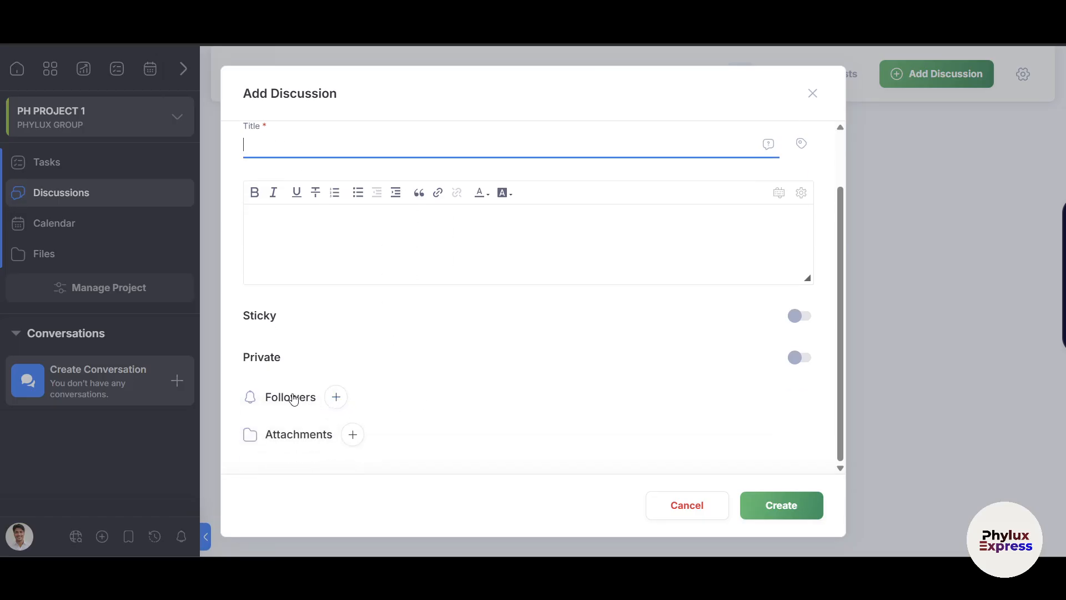
pyautogui.click(812, 93)
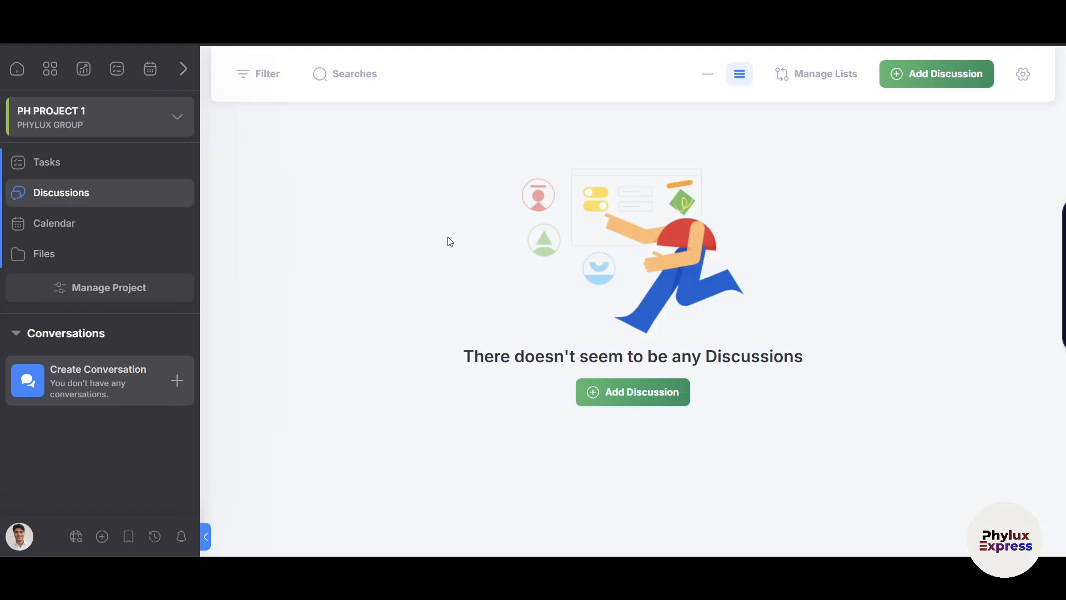
pyautogui.click(88, 225)
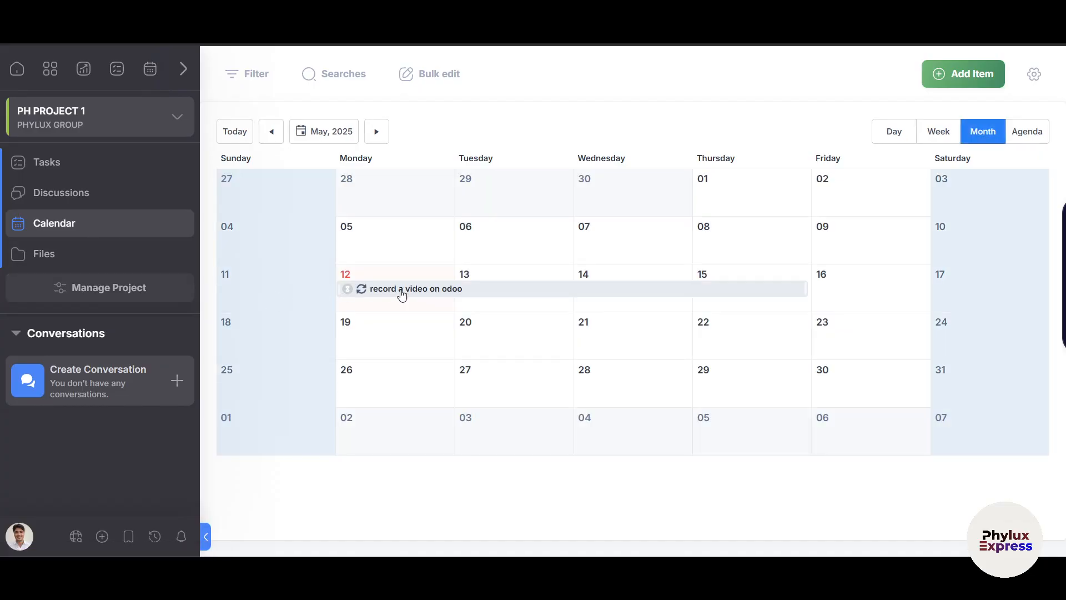
# Open 'record a video on odoo', then start a new task on May 29 and discard it.
pyautogui.click(431, 290)
pyautogui.moveTo(752, 381)
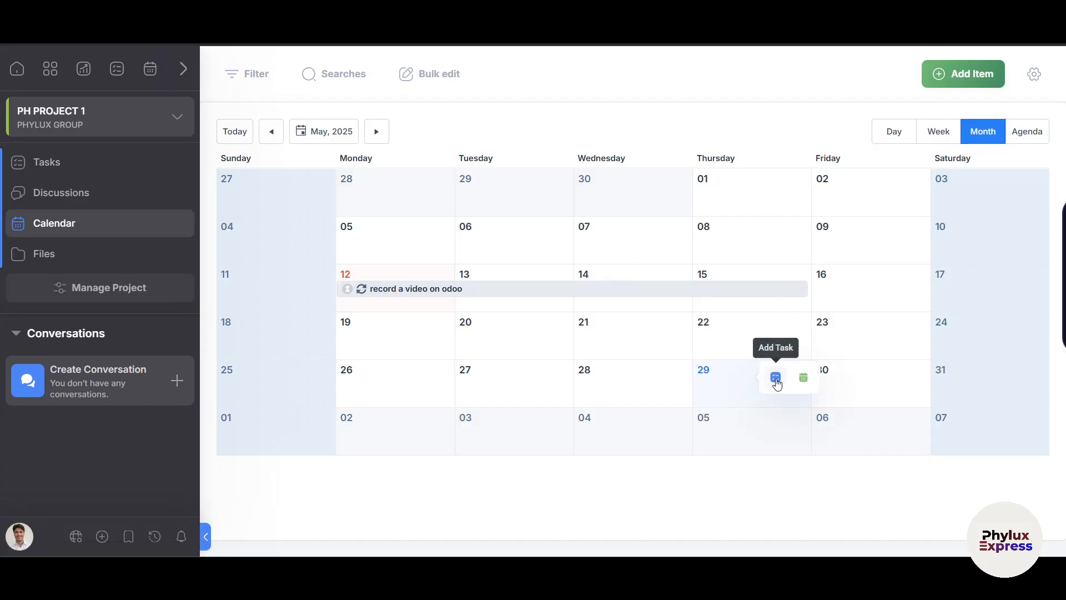
pyautogui.click(775, 378)
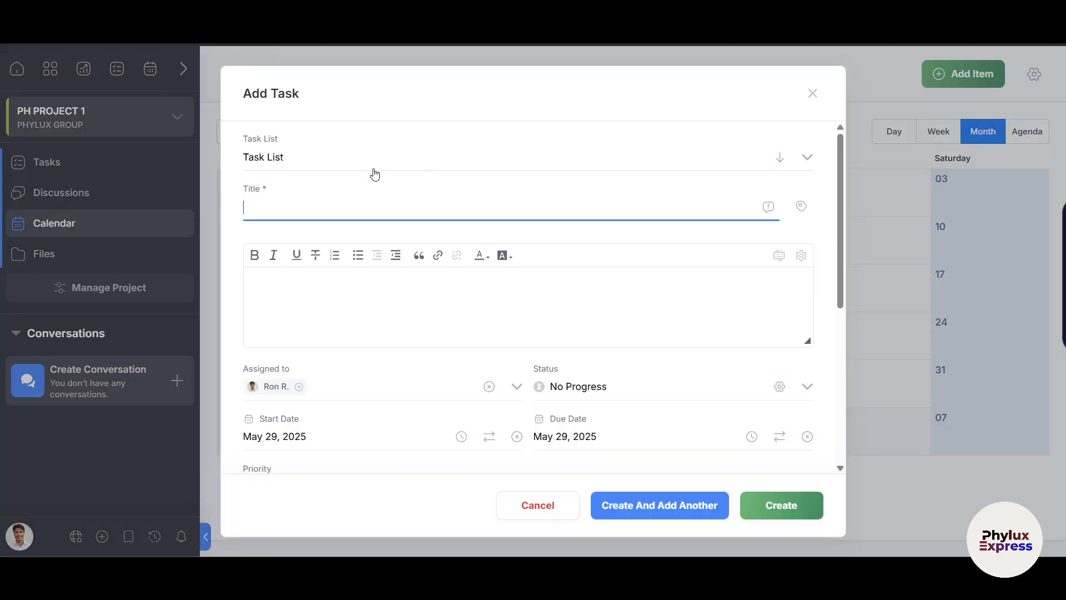
pyautogui.click(812, 94)
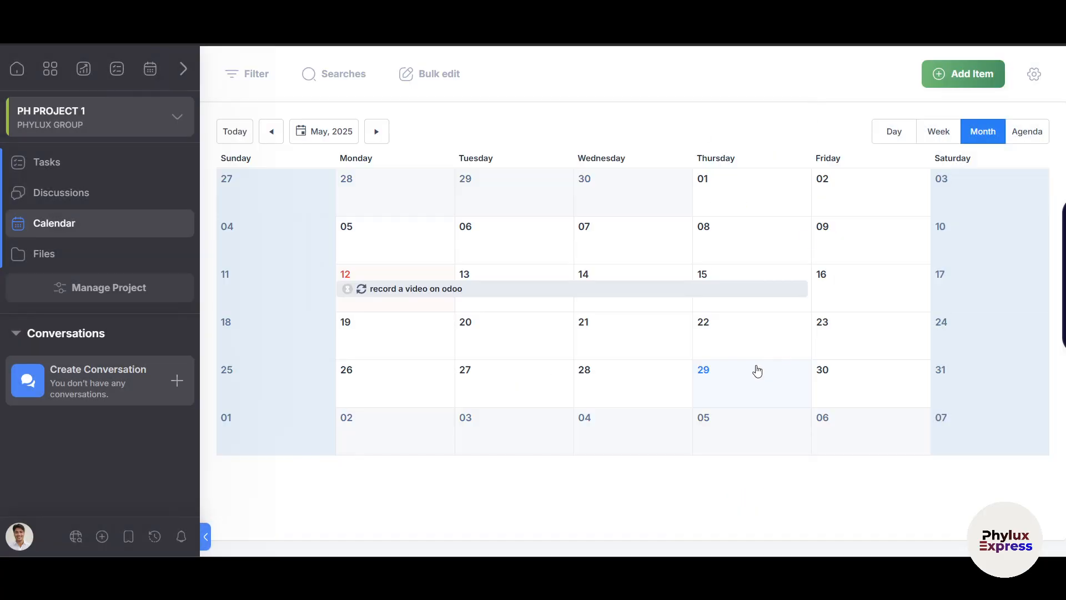
# Try the Day, Week, Month and Agenda calendar views, leave it on Week (May 25–31), and go to Files.
pyautogui.click(897, 134)
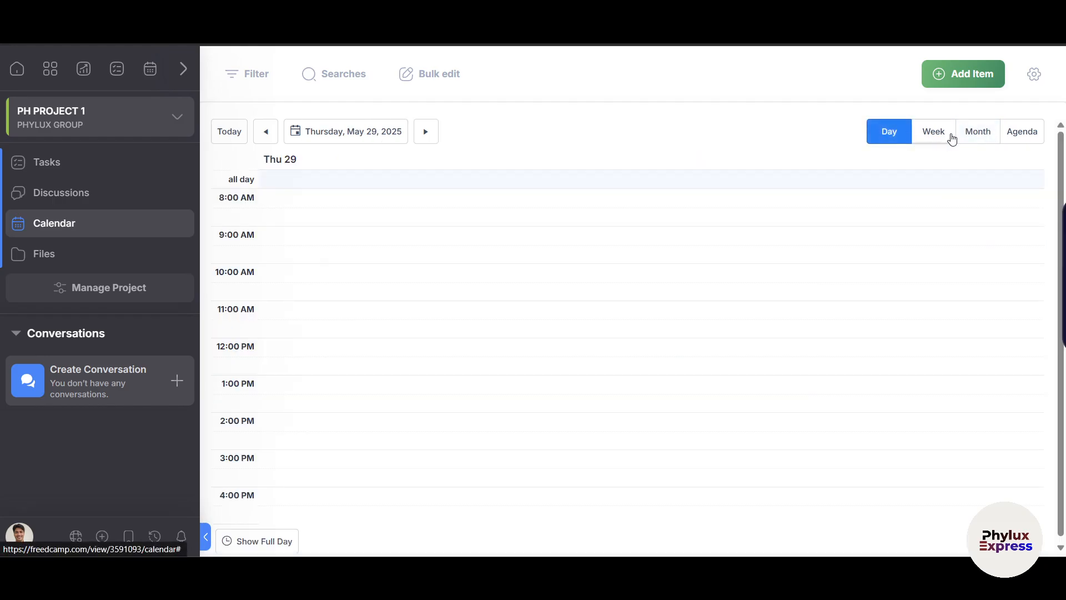
pyautogui.click(932, 135)
pyautogui.click(979, 132)
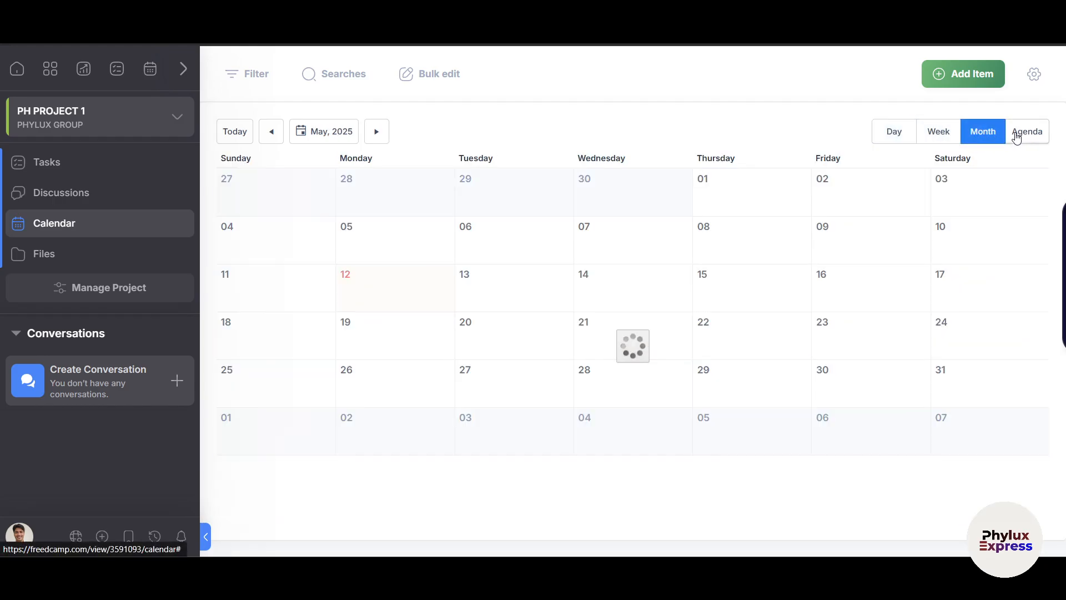
pyautogui.click(1018, 132)
pyautogui.click(931, 132)
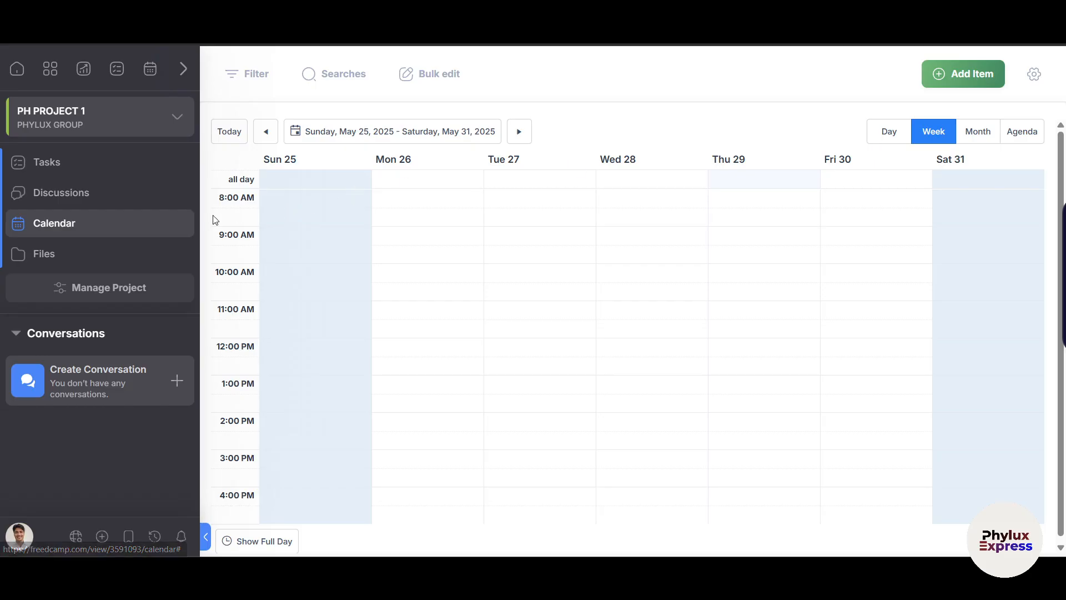
pyautogui.click(81, 257)
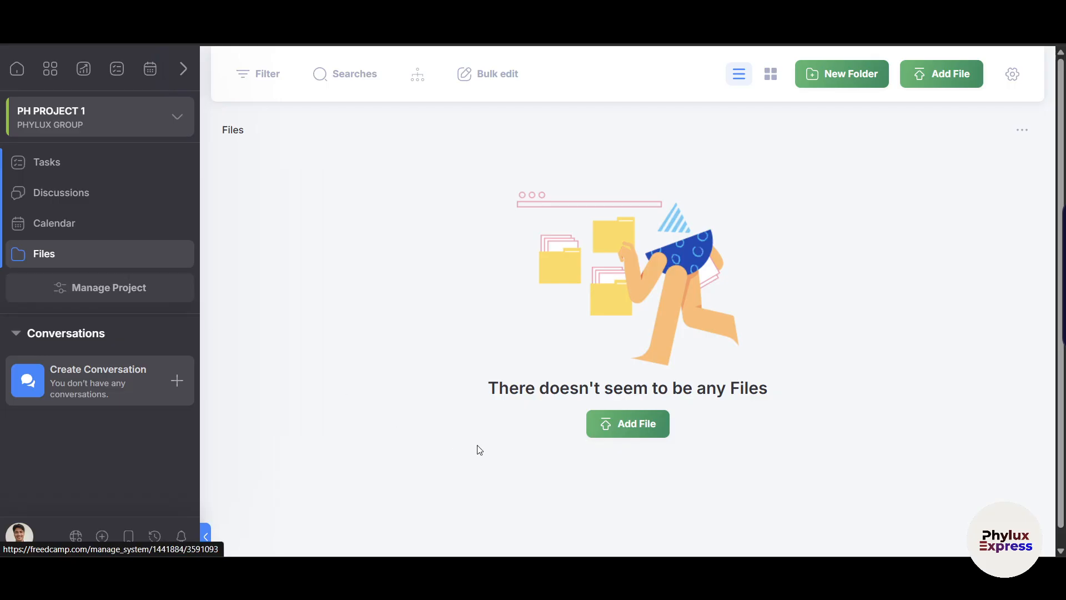
# Cancel an Add File form, turn on Search in subfolders, then go to the project's Tasks.
pyautogui.click(631, 431)
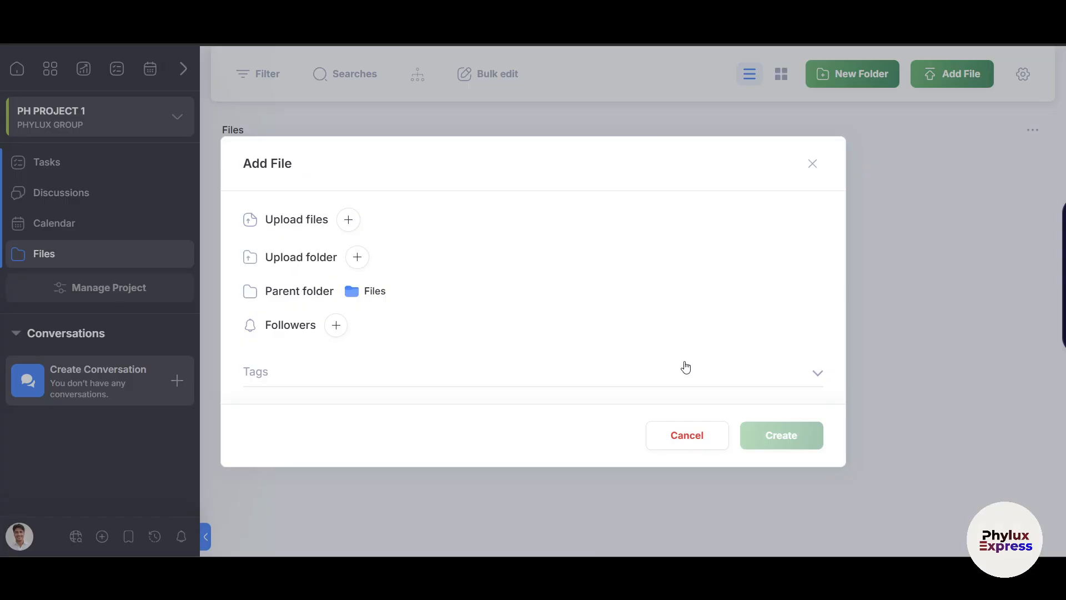
pyautogui.click(814, 166)
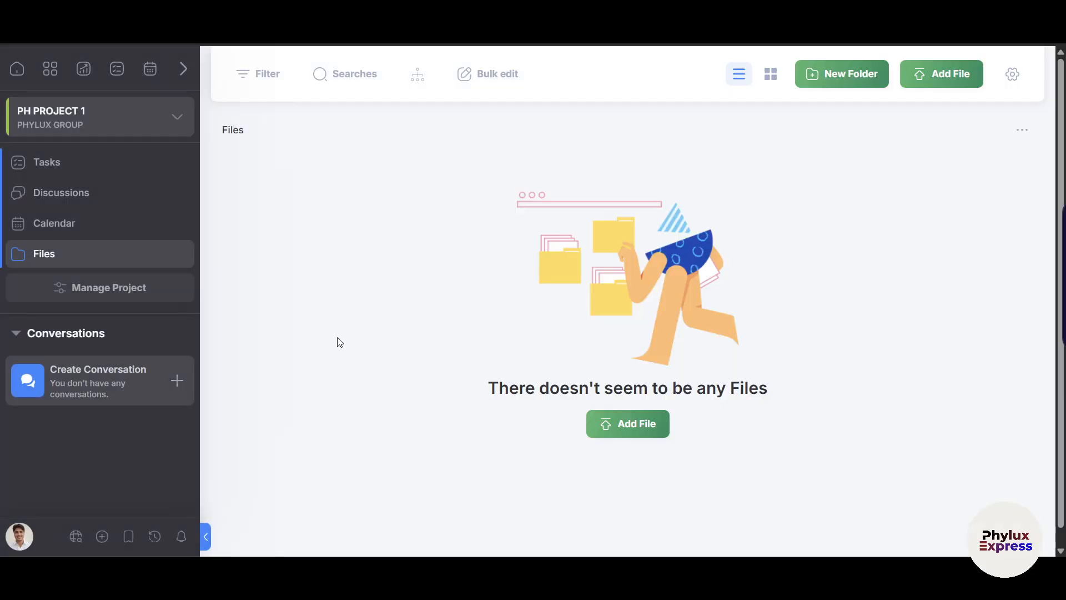
pyautogui.click(421, 79)
pyautogui.click(88, 166)
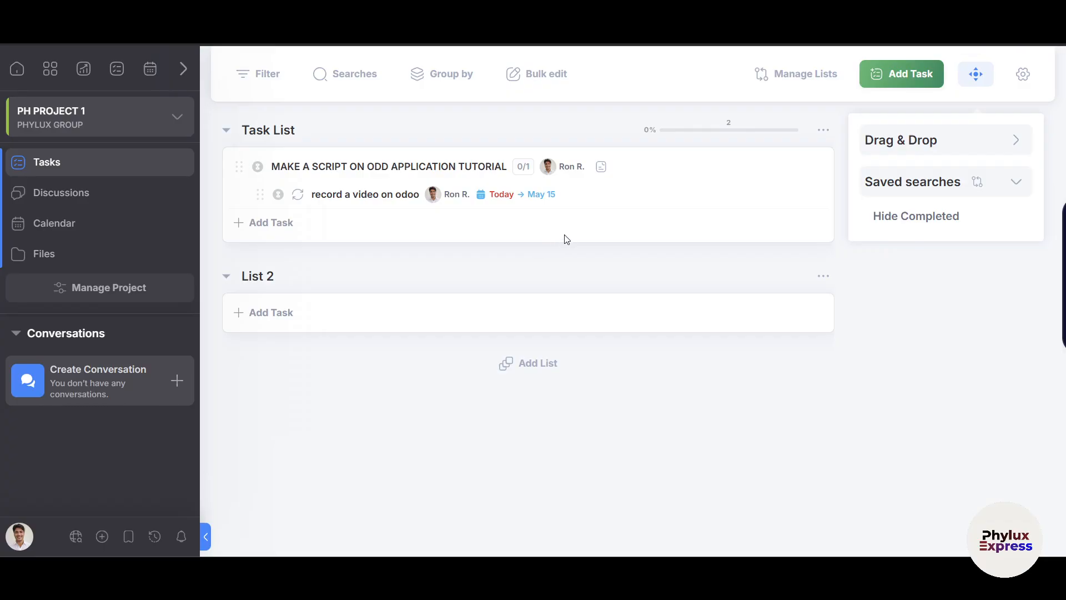
# Hide and restore the side panel, check Task List's task counts and the project switcher, then return Home.
pyautogui.click(977, 78)
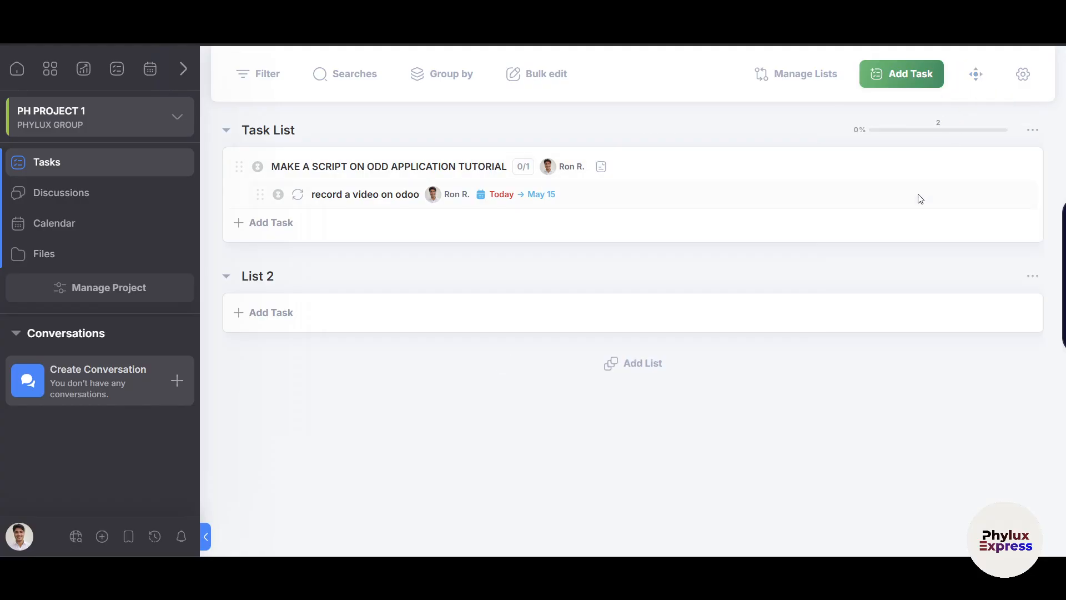
pyautogui.click(981, 132)
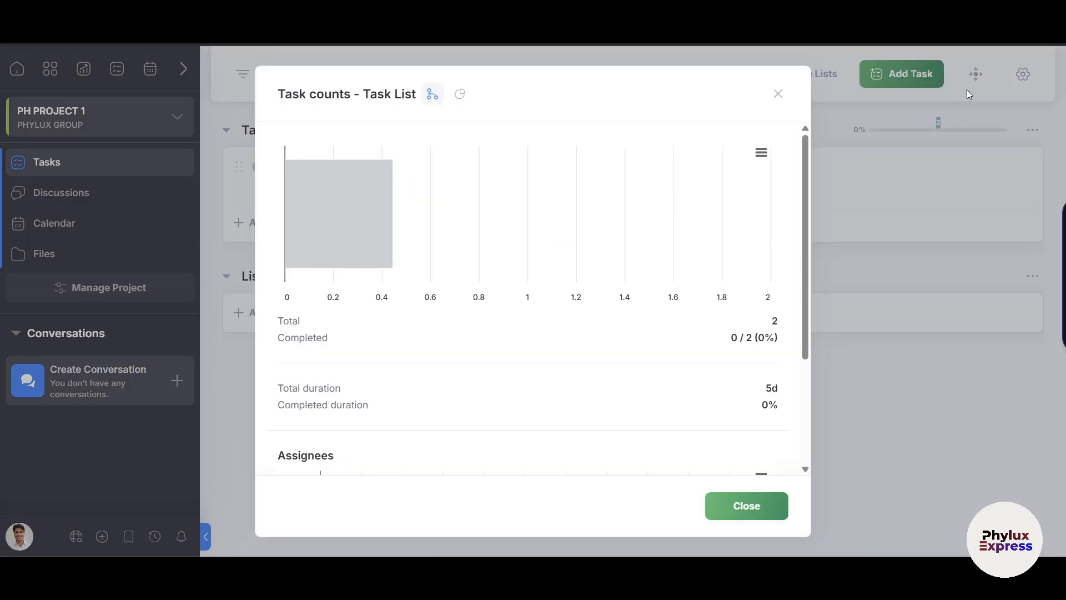
pyautogui.click(778, 93)
pyautogui.click(966, 88)
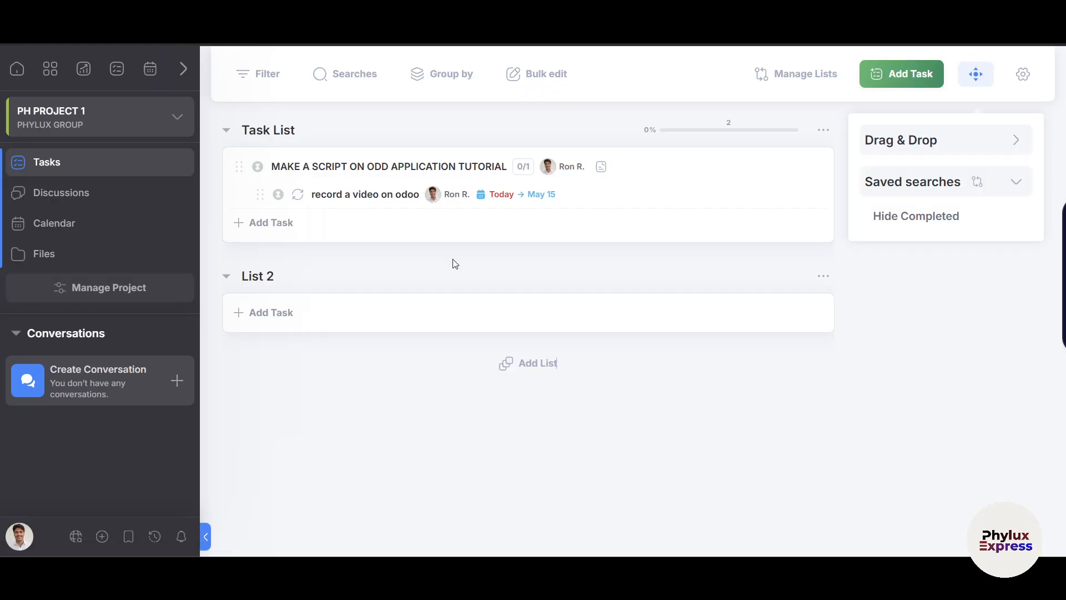
pyautogui.click(79, 126)
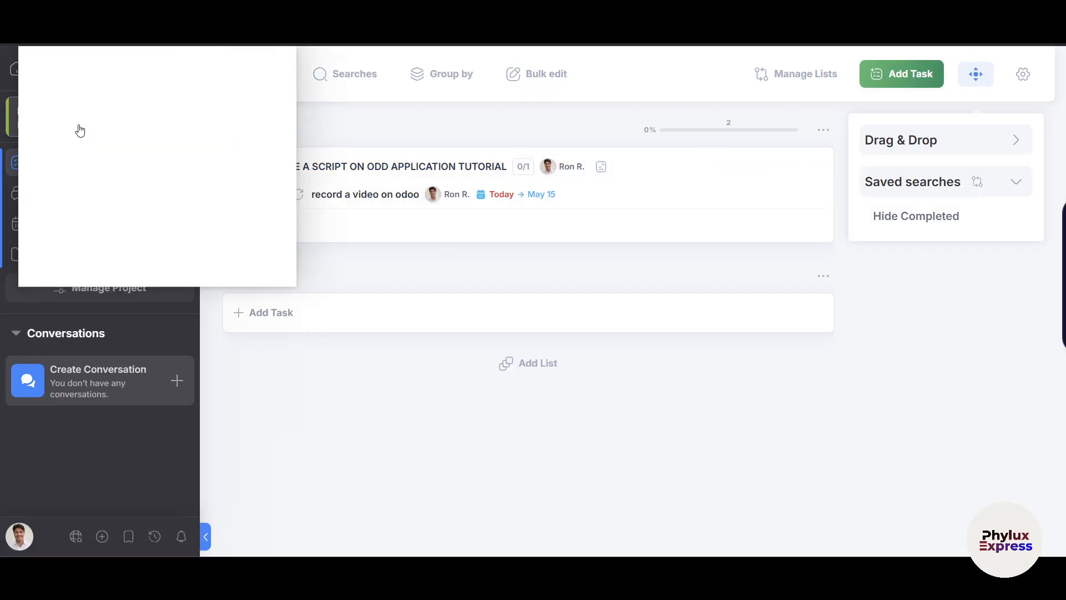
pyautogui.click(159, 207)
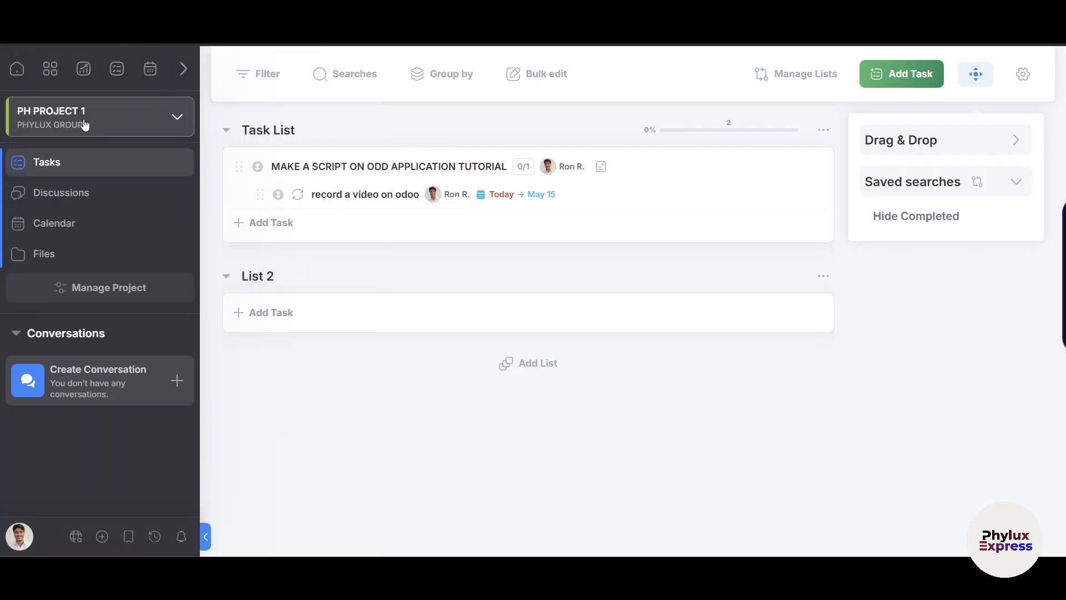
pyautogui.click(17, 70)
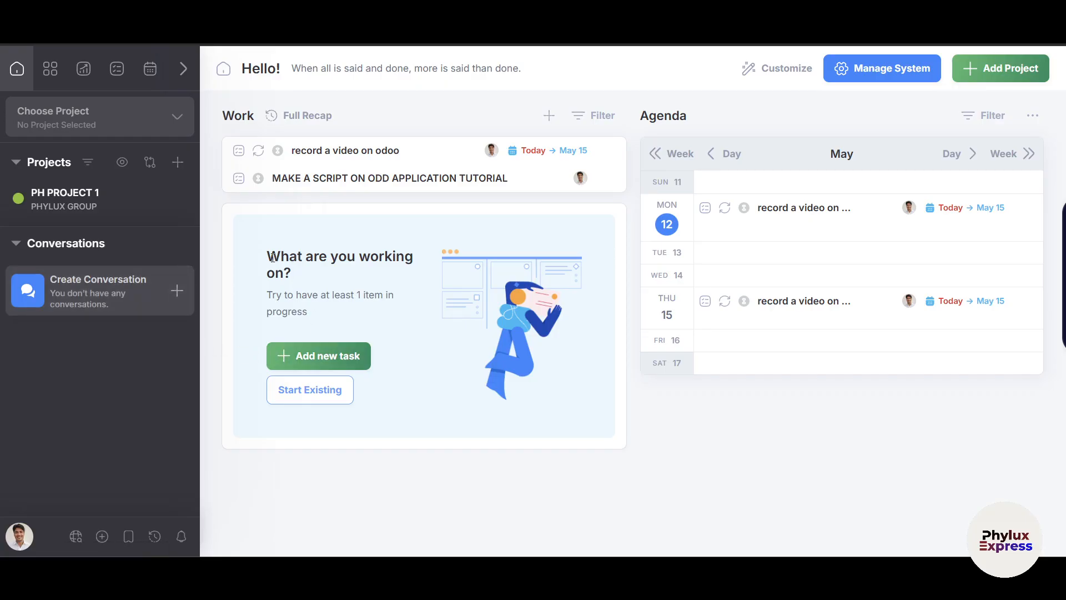
# From the Projects overview, open the PH PROJECT 1 card to reach its task lists.
pyautogui.moveTo(273, 258); pyautogui.dragTo(351, 256)
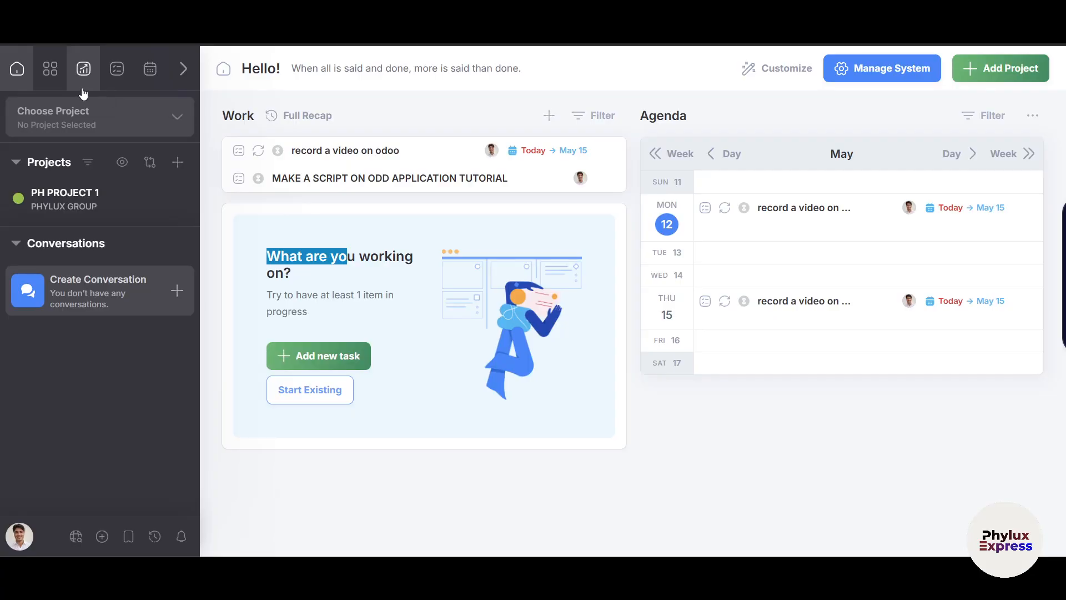
pyautogui.click(50, 68)
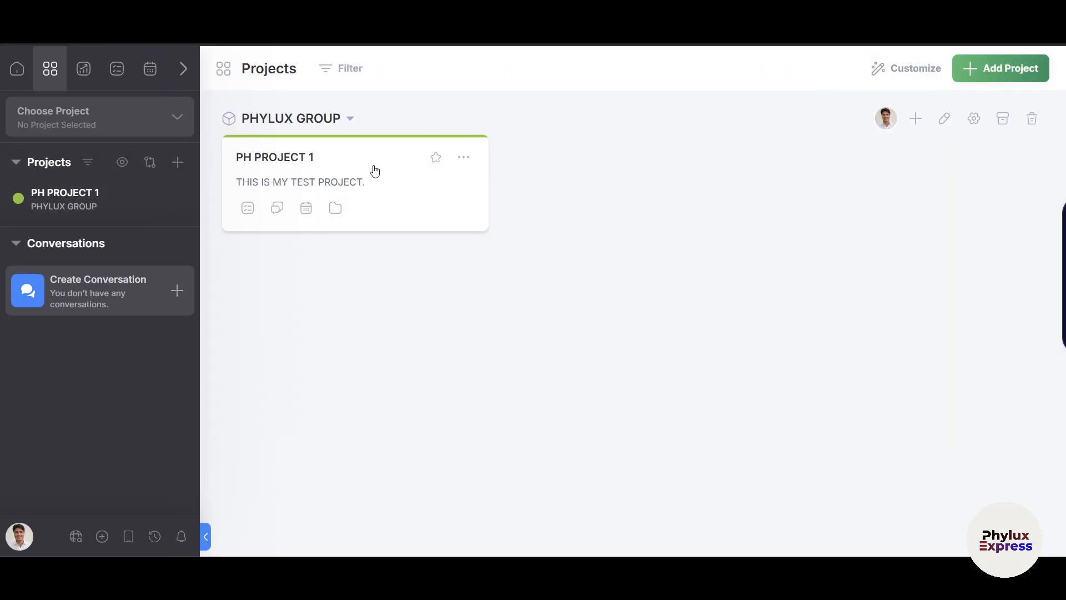
pyautogui.moveTo(469, 162)
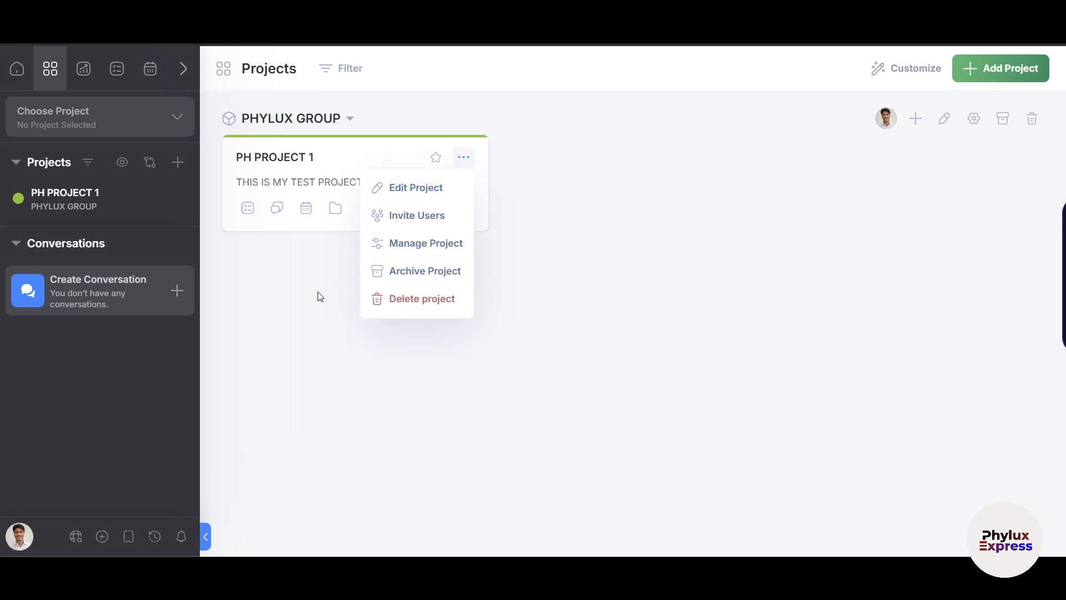
pyautogui.click(330, 182)
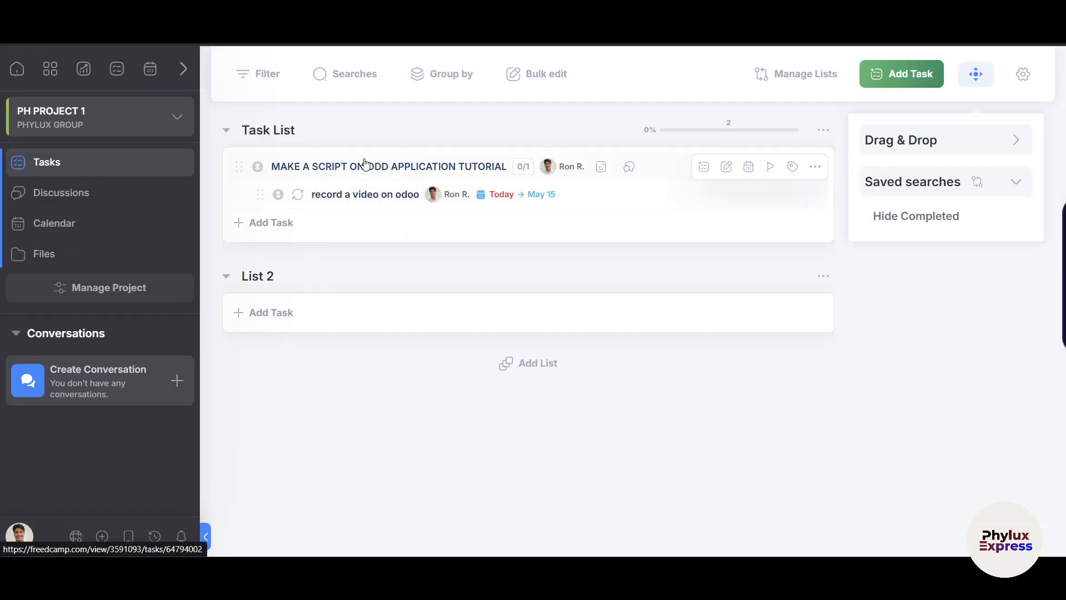
# Set the script task's priority to Medium and the 'record a video on odoo' subtask's to High.
pyautogui.click(771, 168)
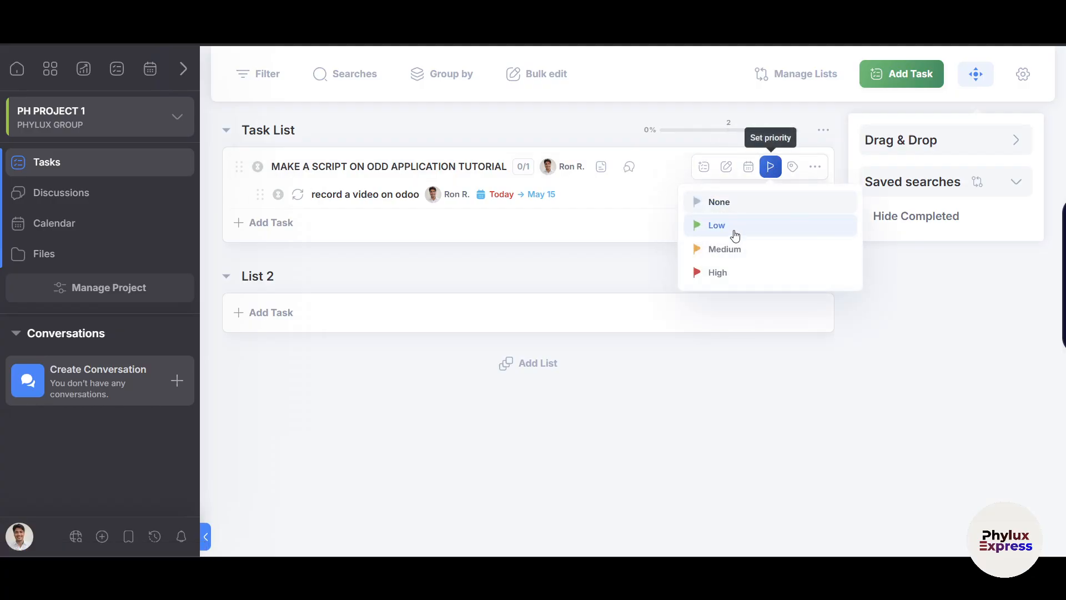
pyautogui.click(734, 256)
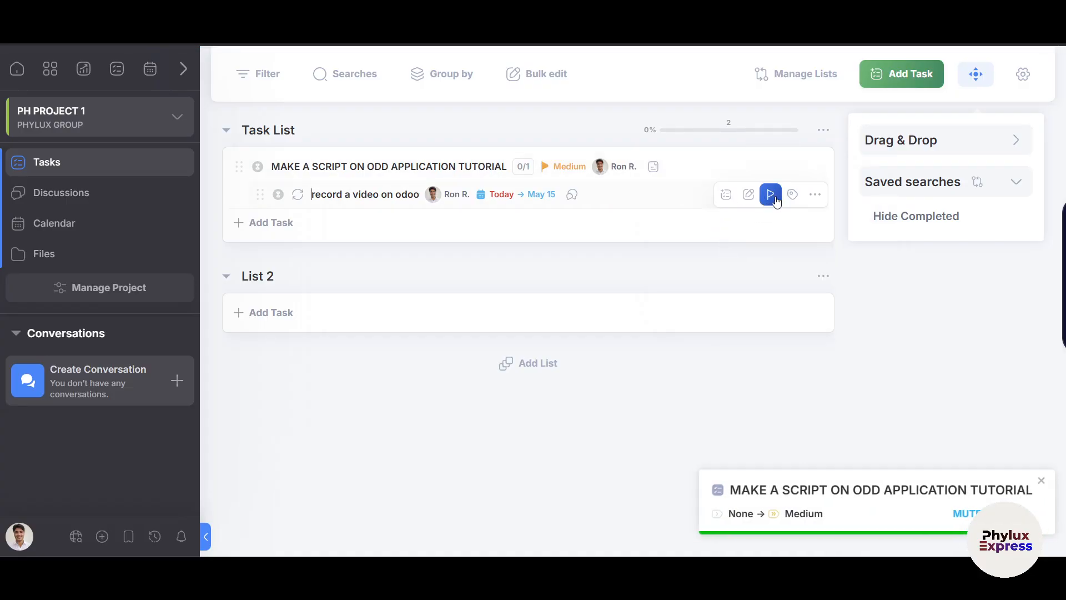
pyautogui.click(770, 194)
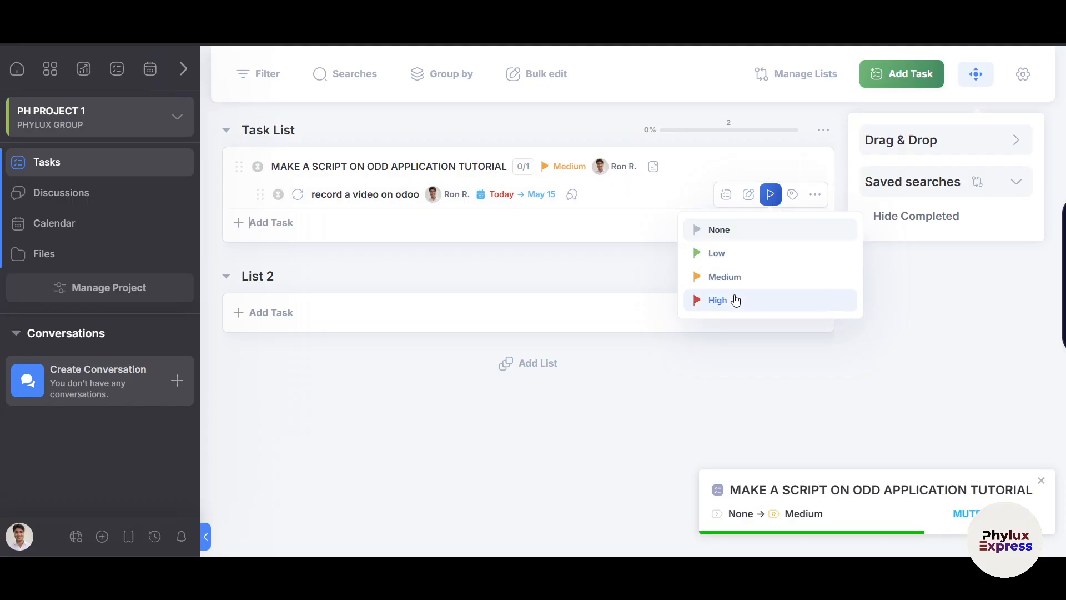
pyautogui.click(738, 300)
# Drag 'record a video on odoo' out to make it a top-level task in Task List.
pyautogui.moveTo(261, 198); pyautogui.dragTo(278, 214)
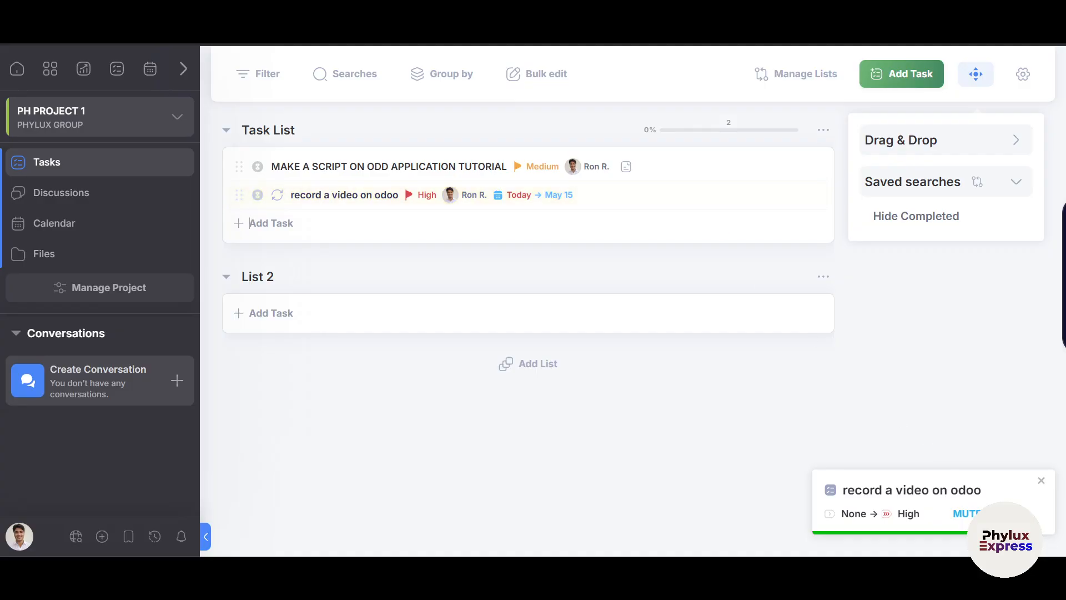
pyautogui.moveTo(769, 172)
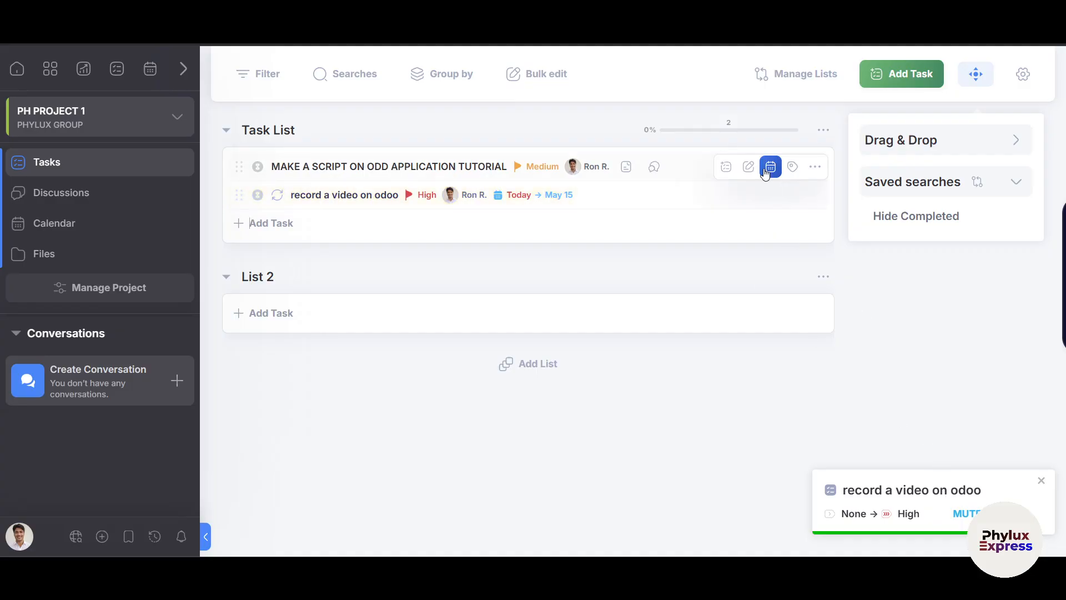
pyautogui.click(814, 170)
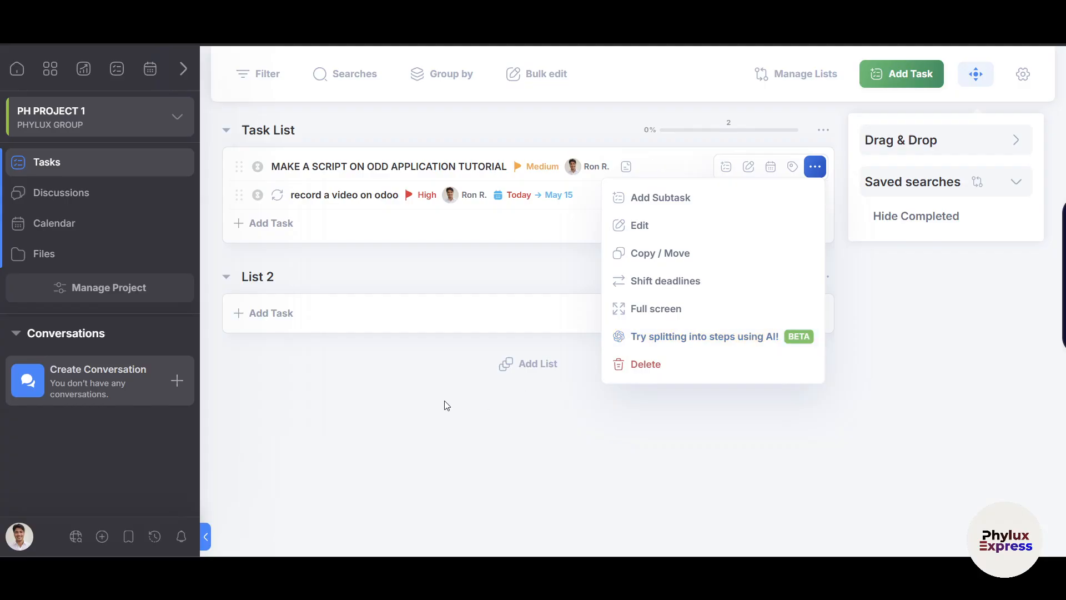
pyautogui.click(461, 400)
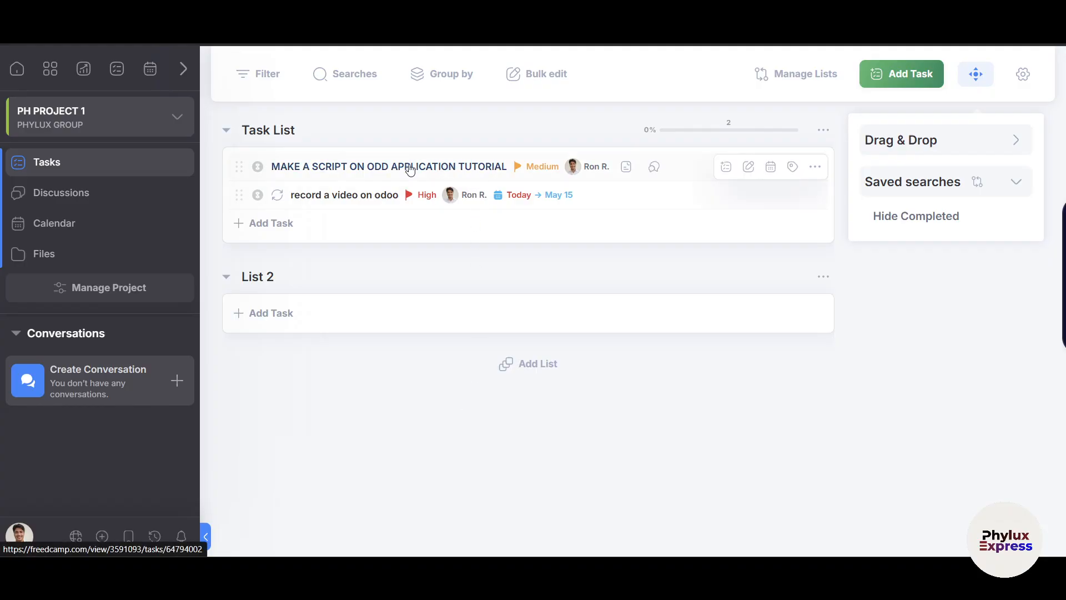
# In MAKE A SCRIPT ON ODD APPLICATION TUTORIAL's details, toggle notifications and set Status to Completed.
pyautogui.click(470, 168)
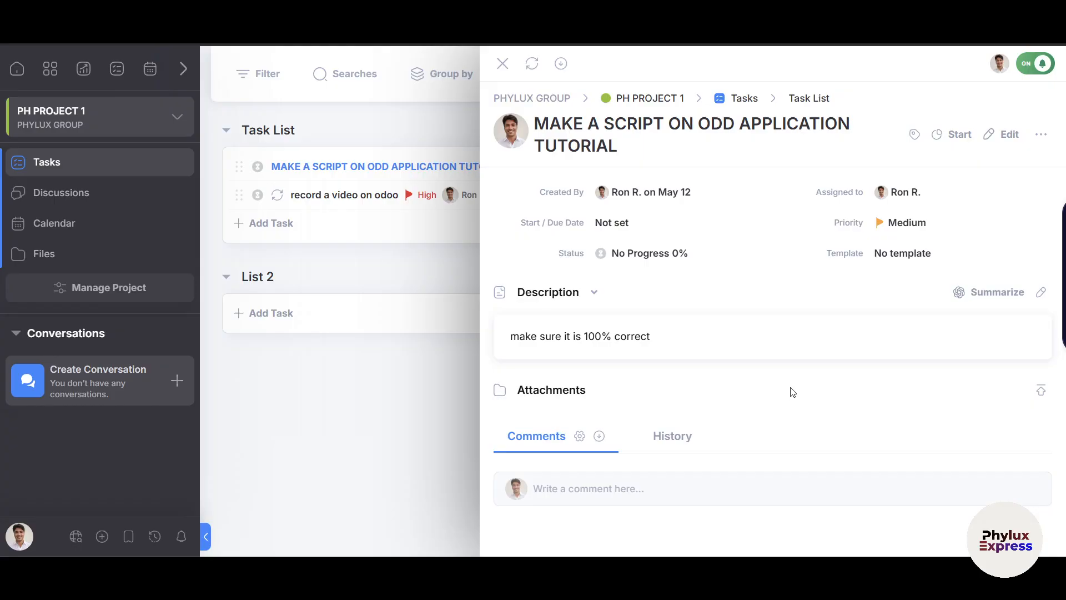
pyautogui.click(1041, 65)
pyautogui.click(654, 261)
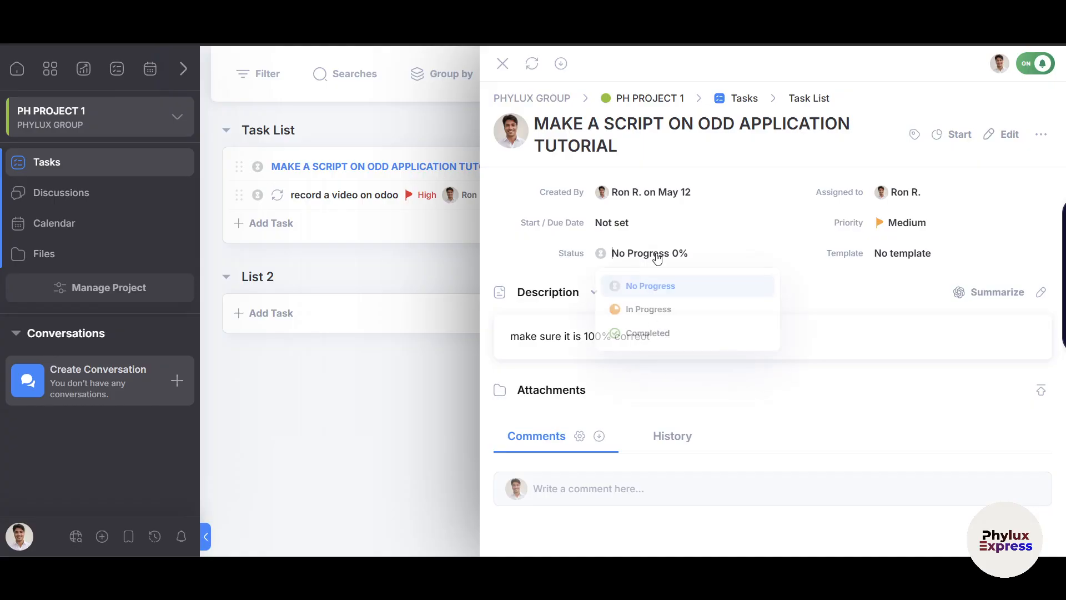
pyautogui.click(666, 335)
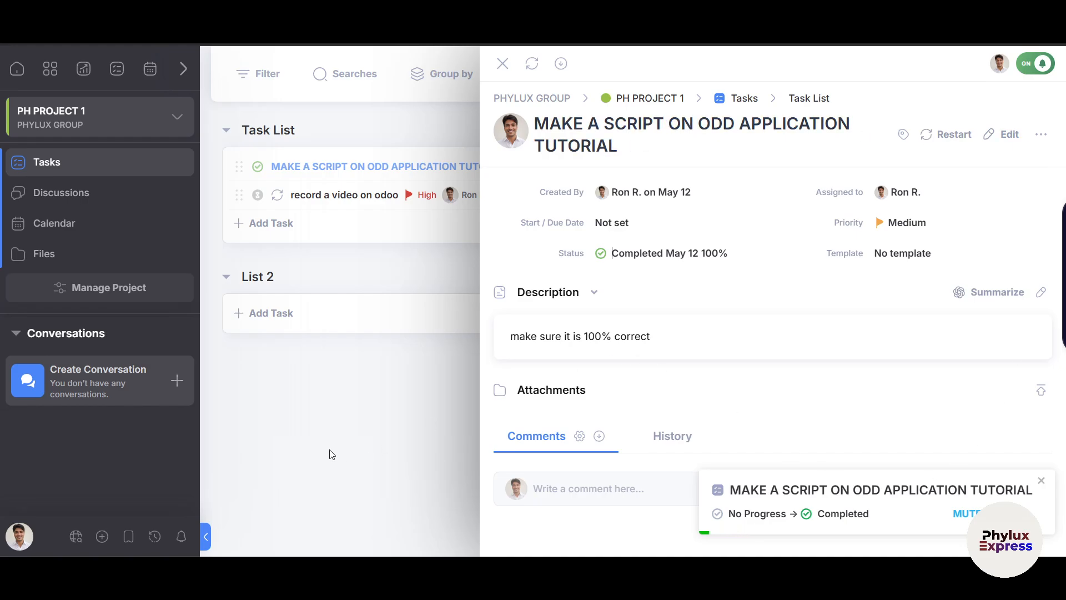
# In the project calendar's Month view, set 'record a video on odoo' to Completed.
pyautogui.click(504, 64)
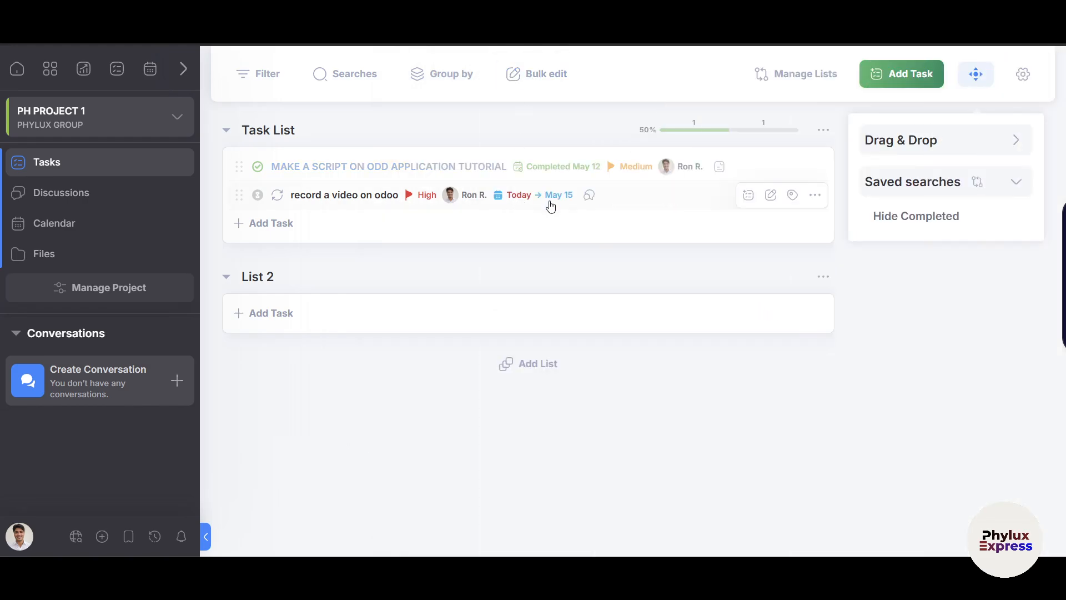
pyautogui.click(39, 231)
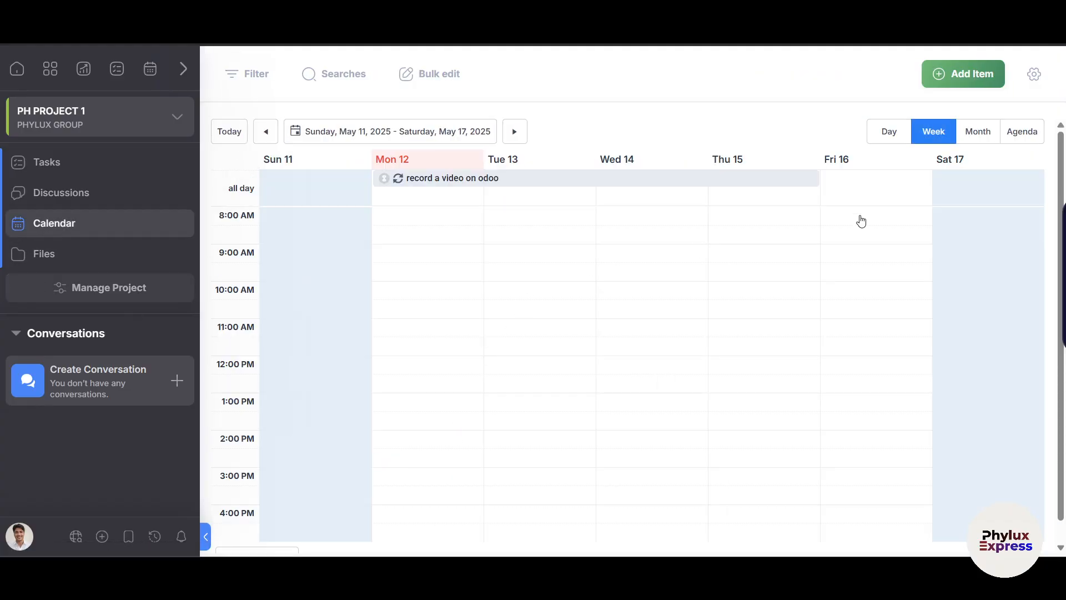
pyautogui.click(975, 136)
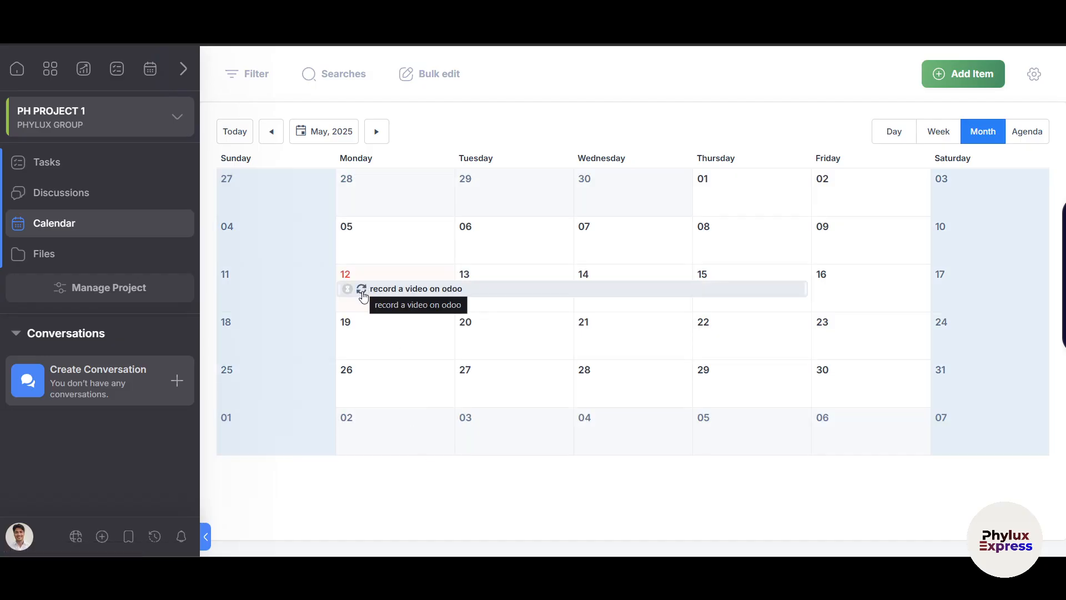
pyautogui.click(363, 294)
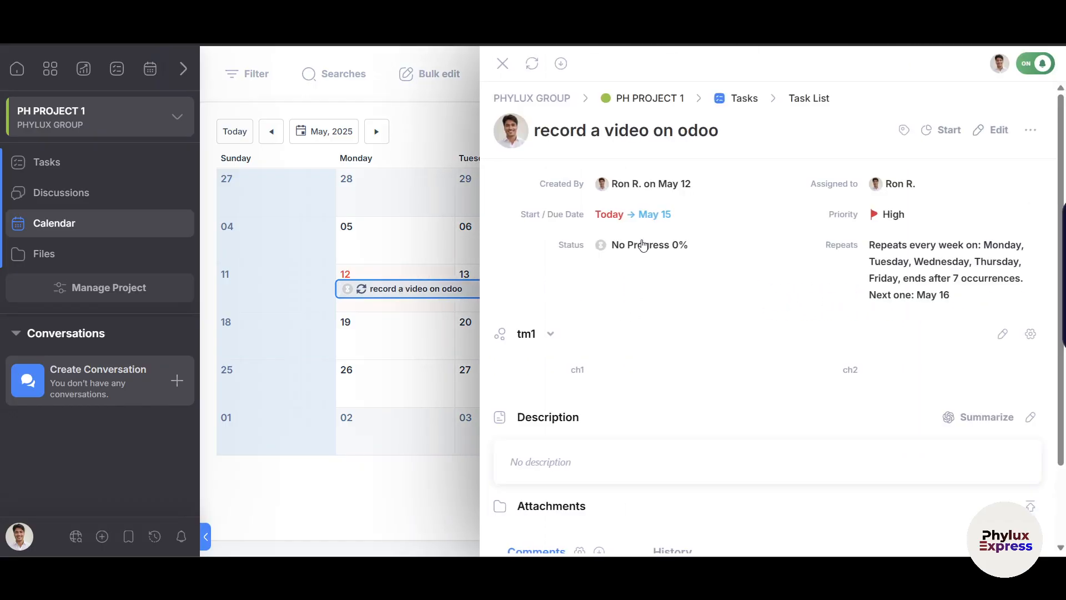
pyautogui.click(638, 247)
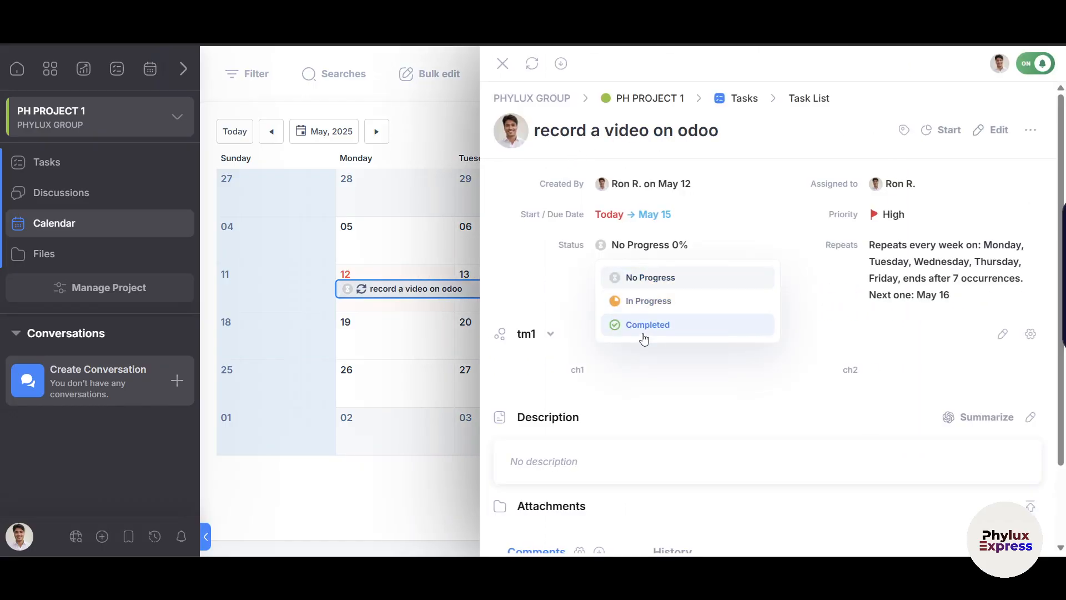
pyautogui.click(642, 327)
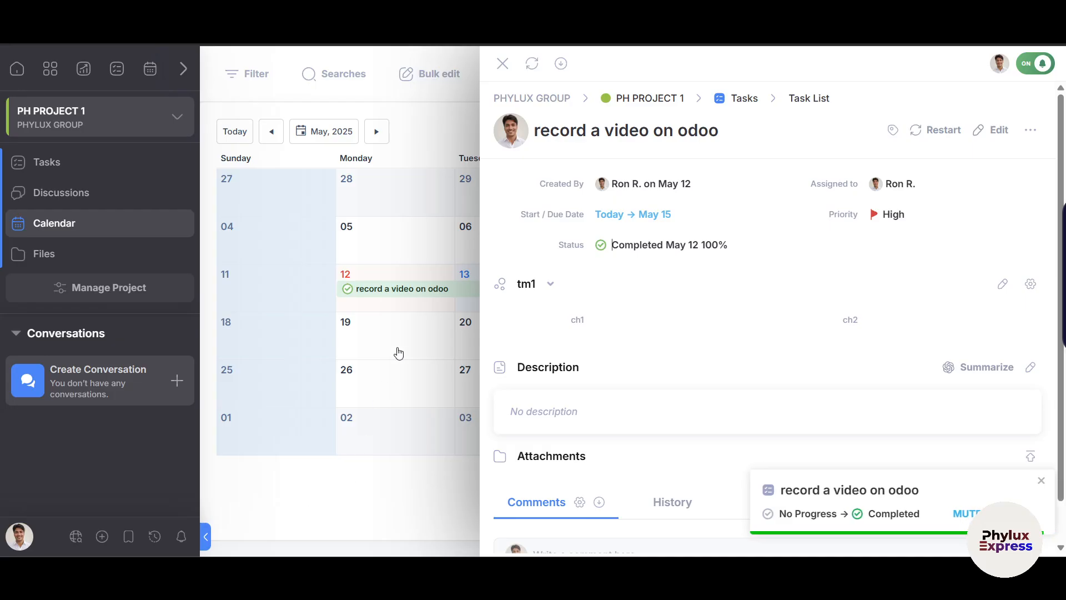
pyautogui.click(503, 63)
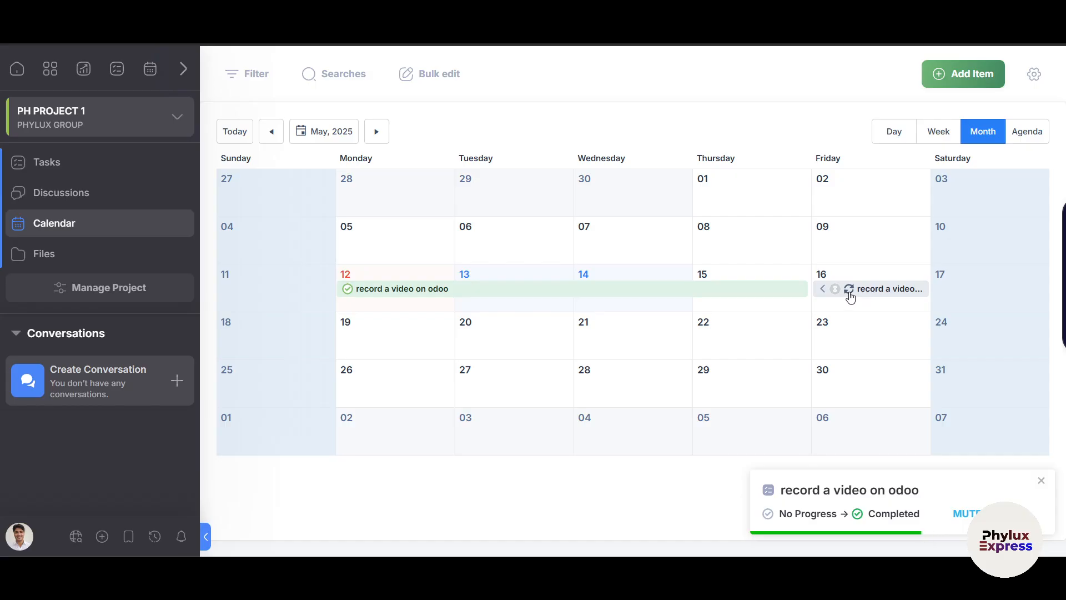
pyautogui.click(867, 291)
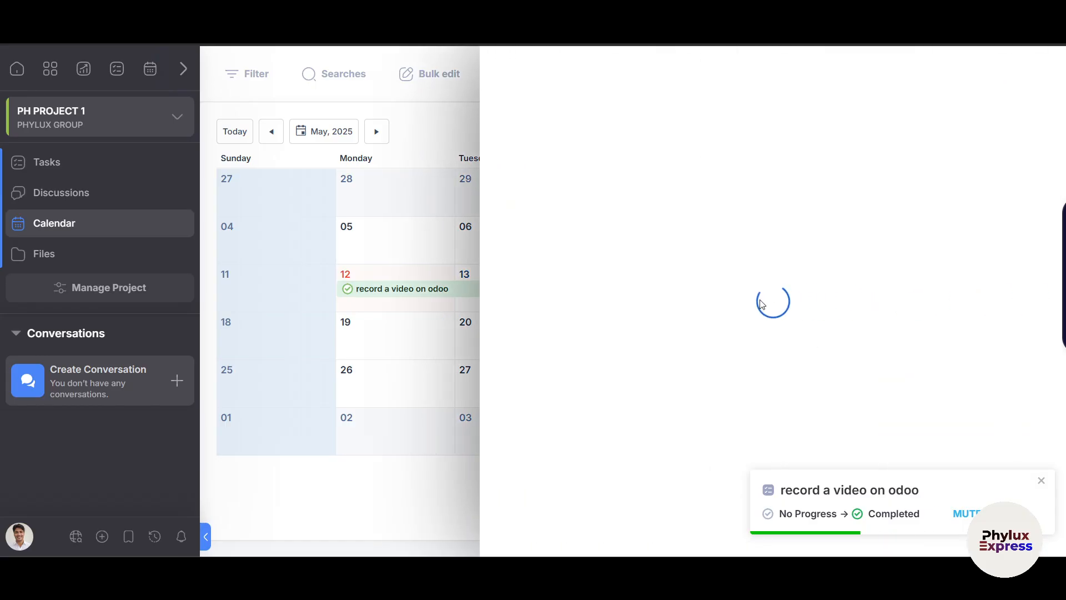
pyautogui.scroll(-2, 683, 498)
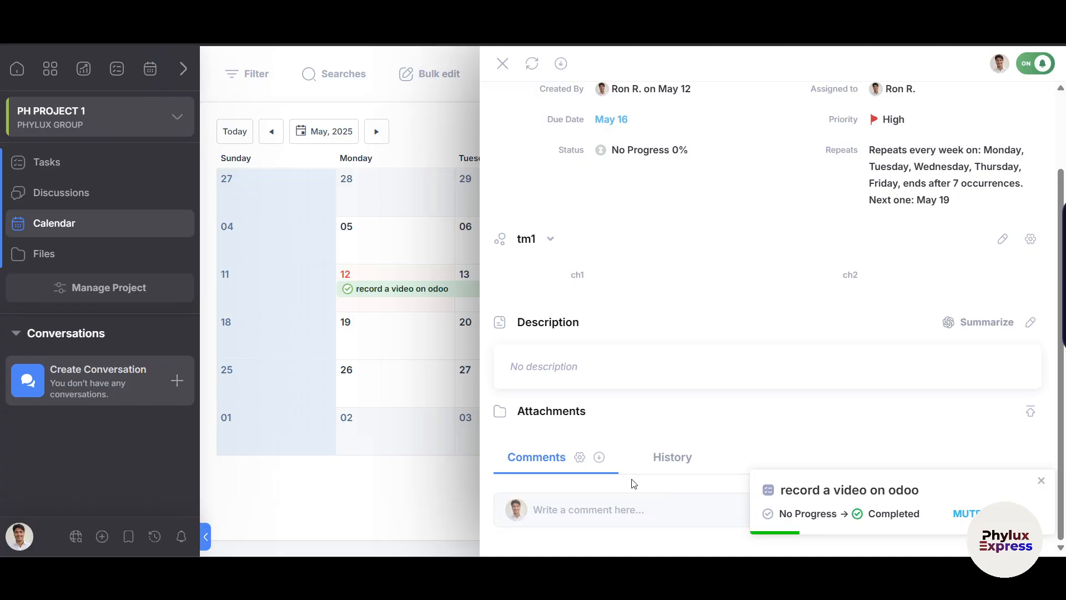
pyautogui.scroll(2, 658, 466)
pyautogui.click(972, 130)
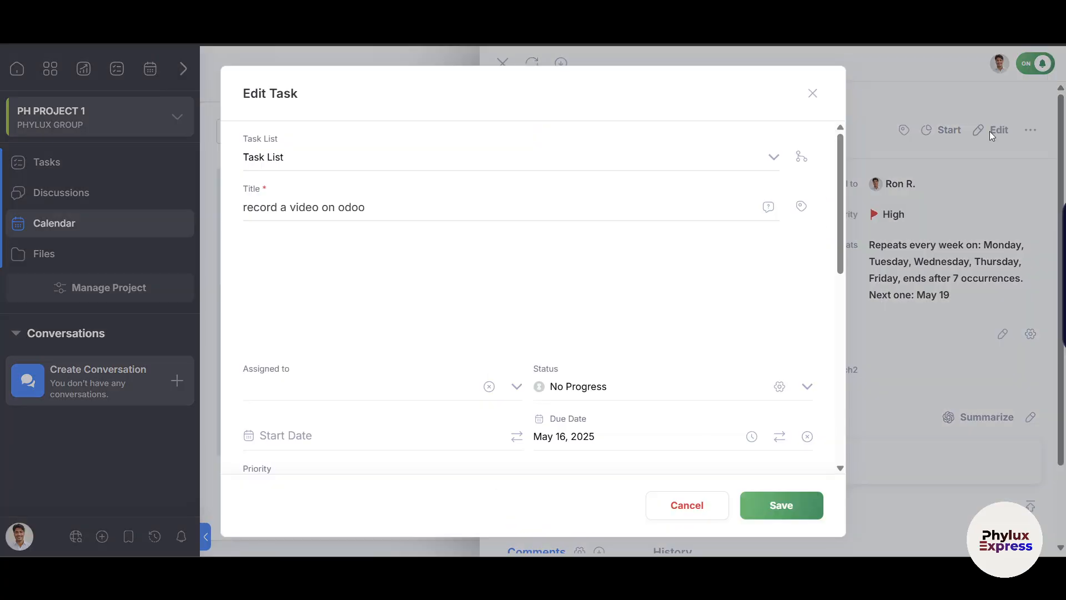
pyautogui.scroll(-5, 592, 389)
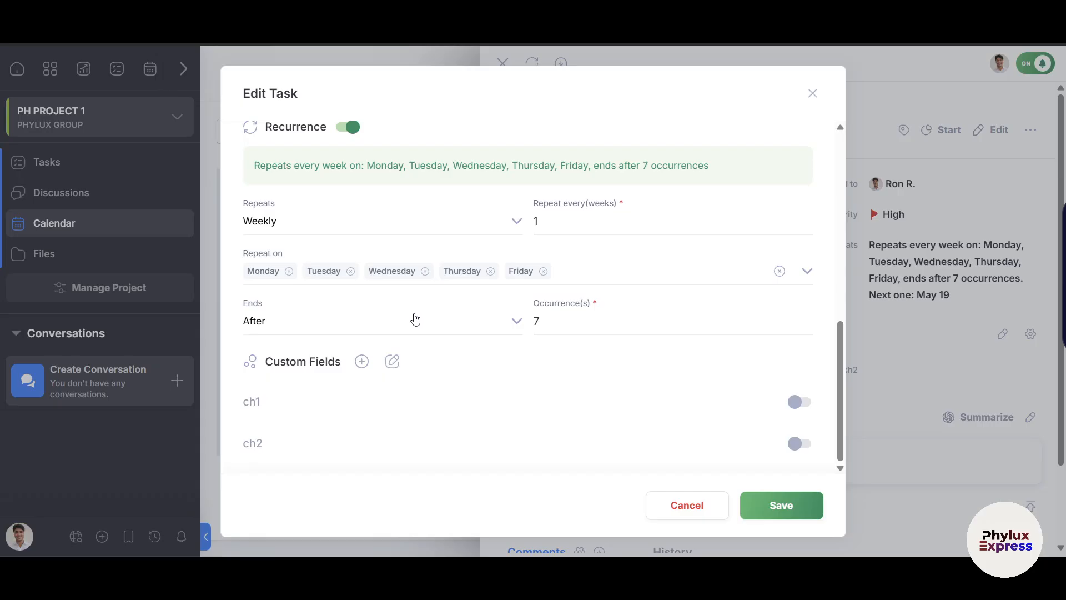
pyautogui.click(812, 93)
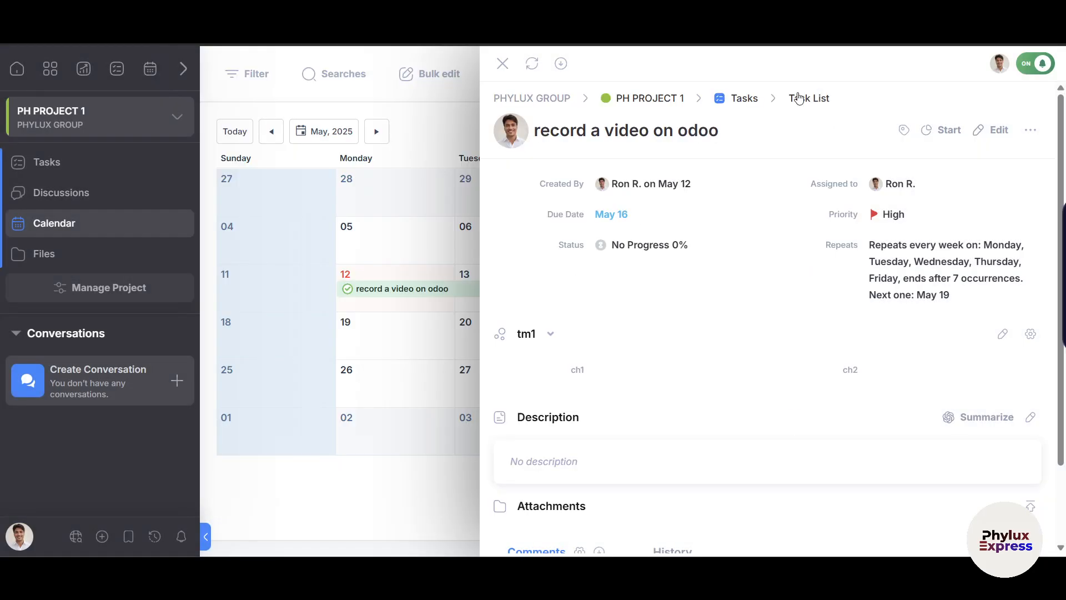
pyautogui.click(503, 62)
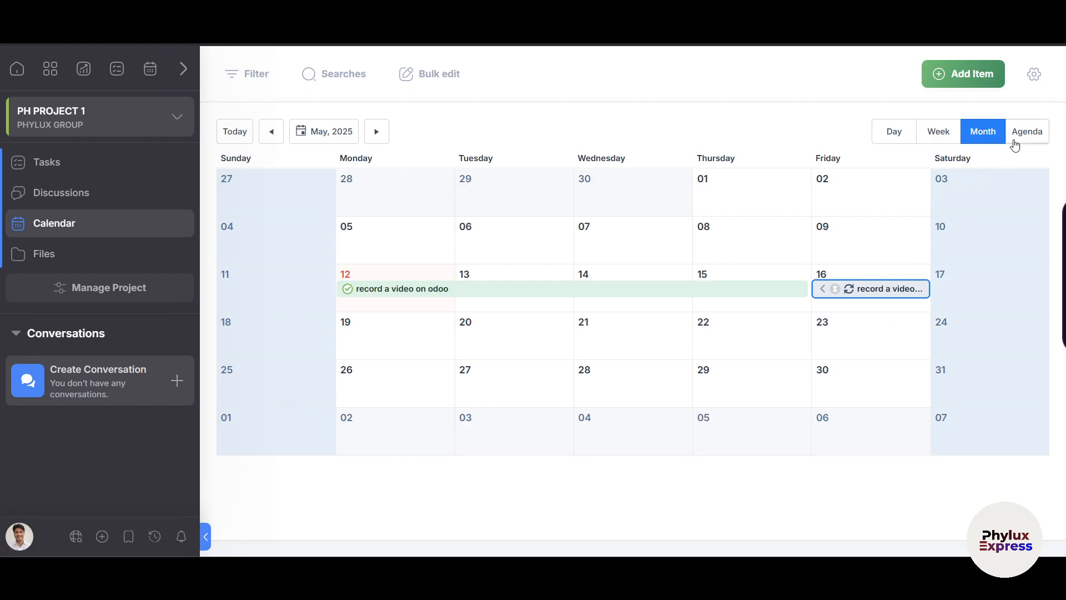
pyautogui.click(377, 134)
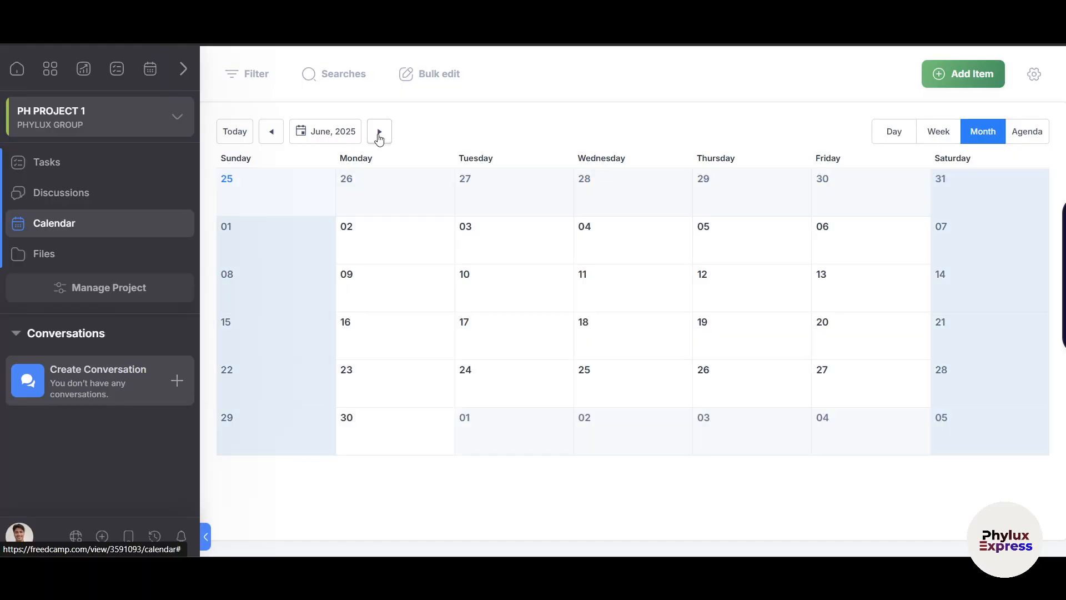
pyautogui.click(272, 134)
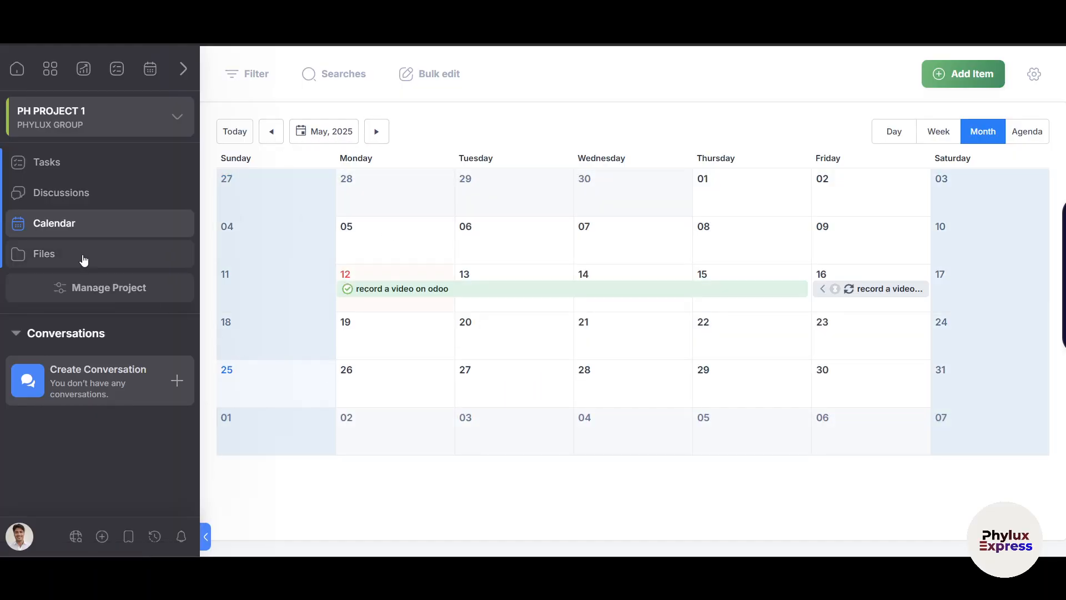
pyautogui.click(100, 294)
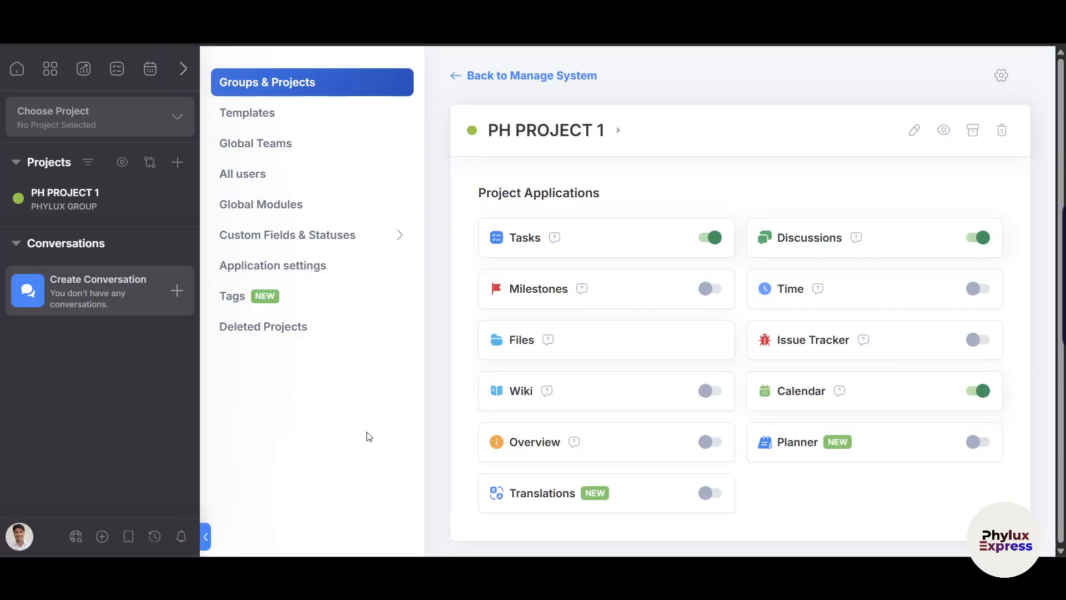
# Toggle Milestones, enable Time, Issue Tracker and Planner, then return to PH PROJECT 1's tasks.
pyautogui.click(712, 290)
pyautogui.click(982, 291)
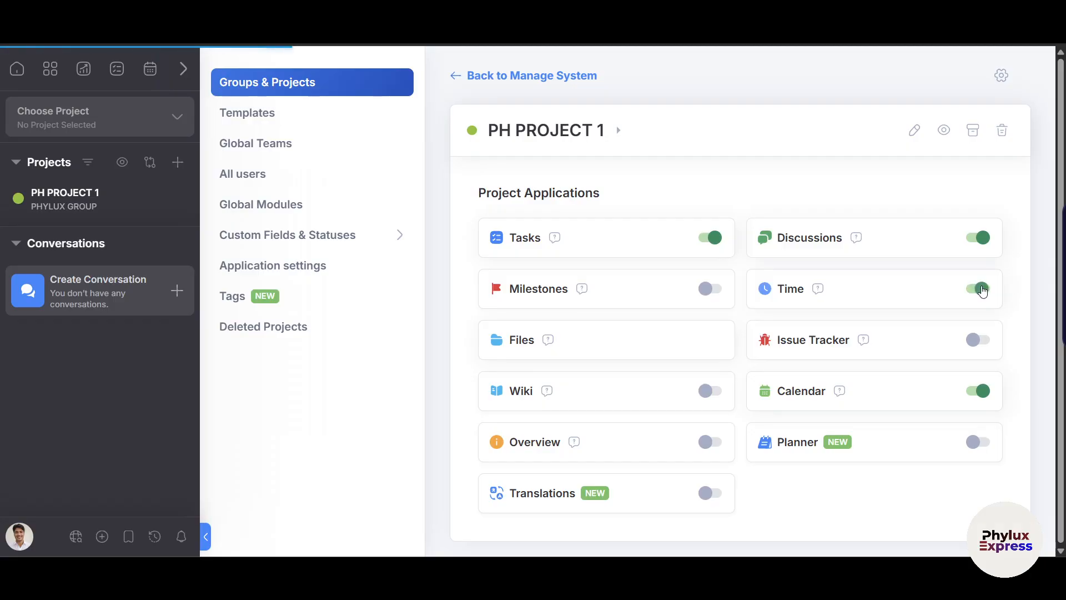
pyautogui.click(982, 345)
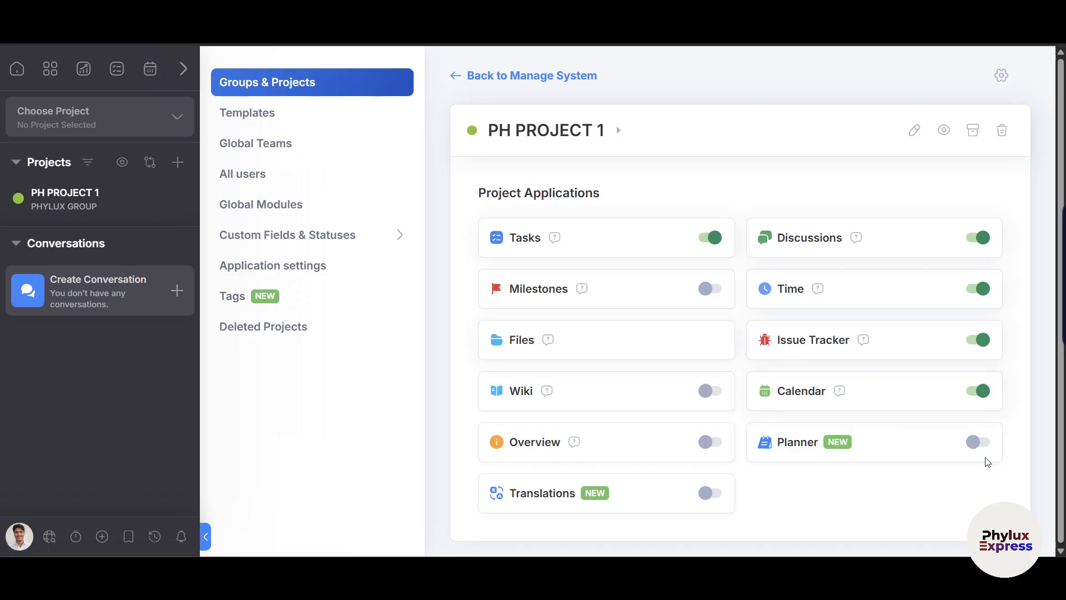
pyautogui.click(976, 443)
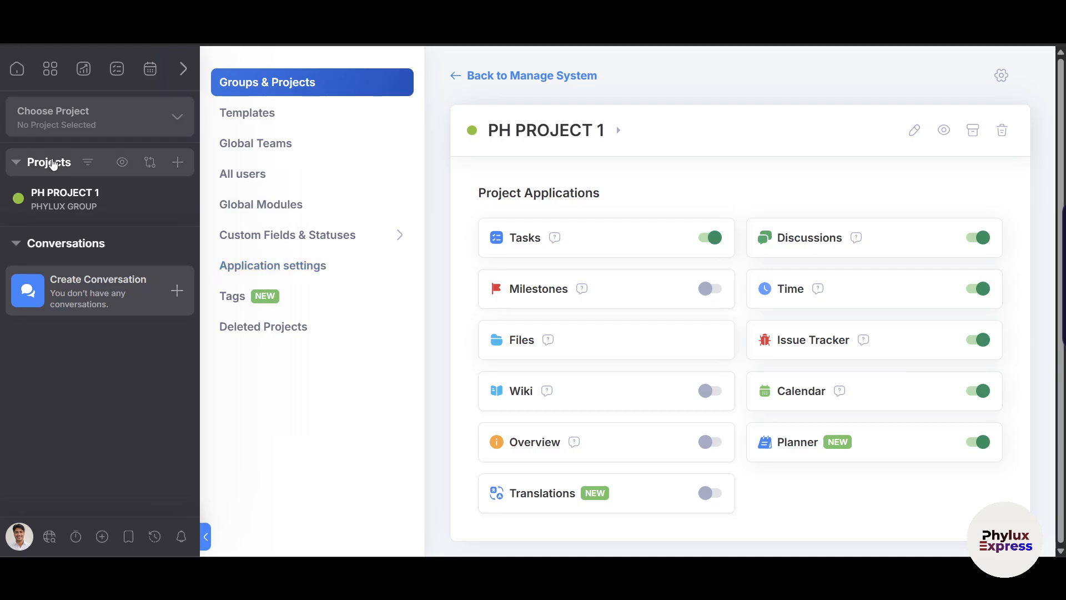
pyautogui.click(60, 204)
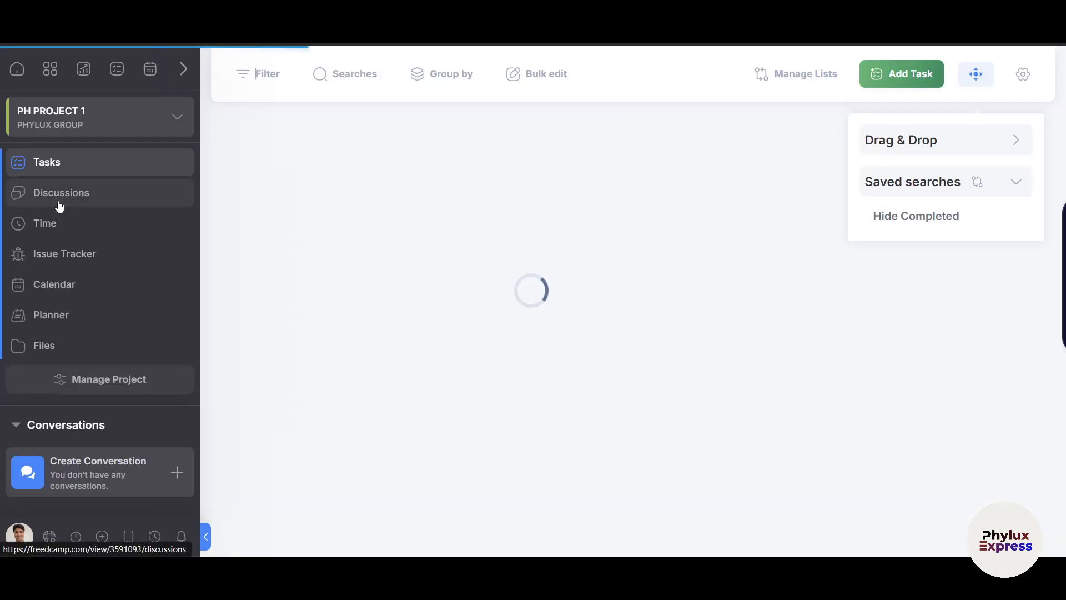
# In the Issue Tracker, add and create an issue titled 'fix issue 1'.
pyautogui.click(83, 256)
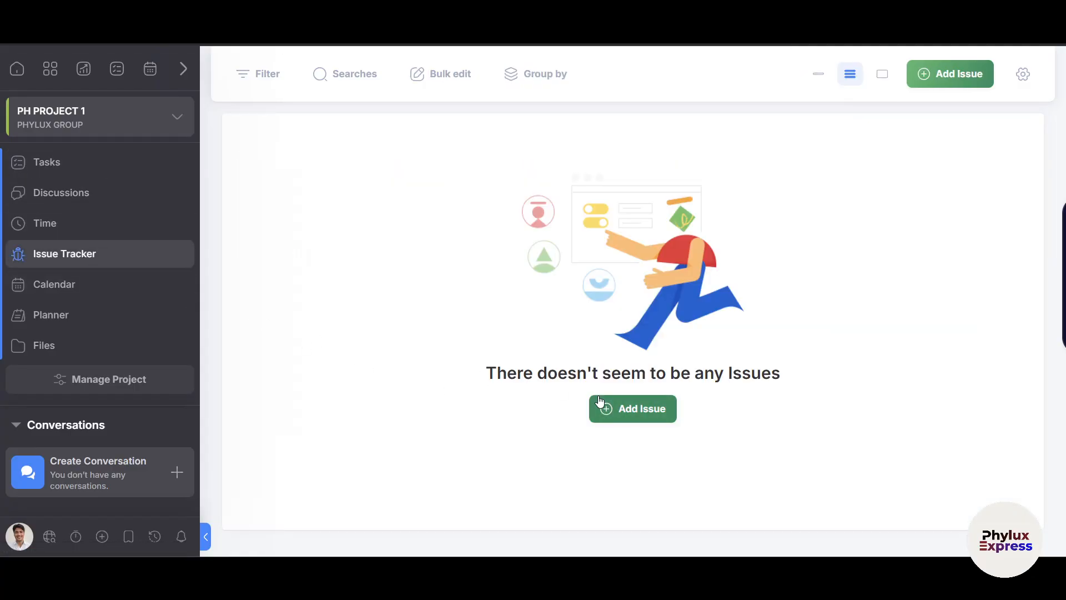
pyautogui.click(599, 400)
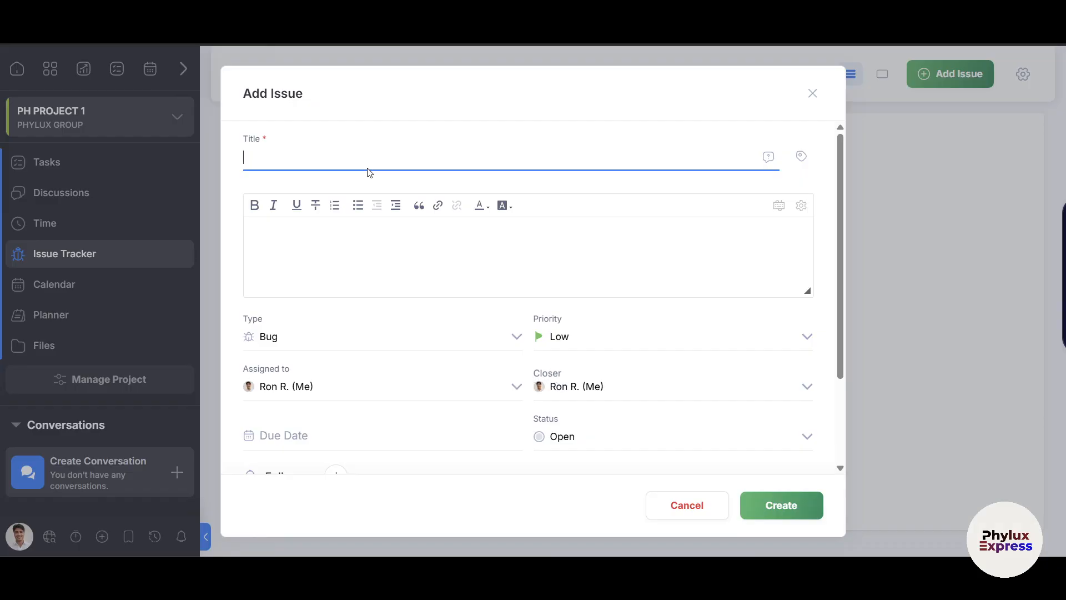
pyautogui.write('fix issue 1')
pyautogui.click(372, 286)
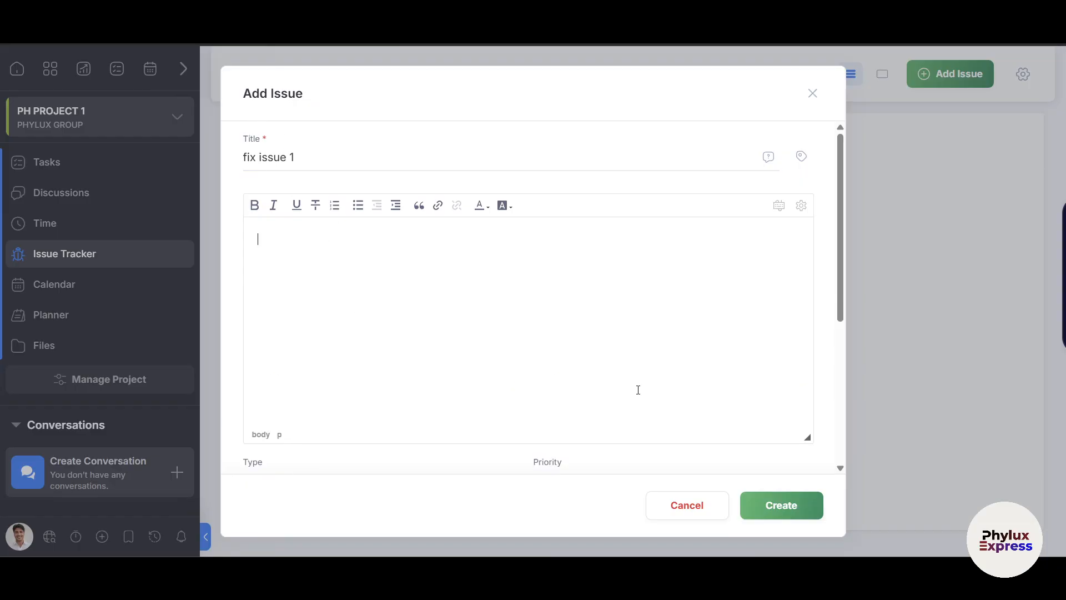
pyautogui.scroll(-5, 639, 390)
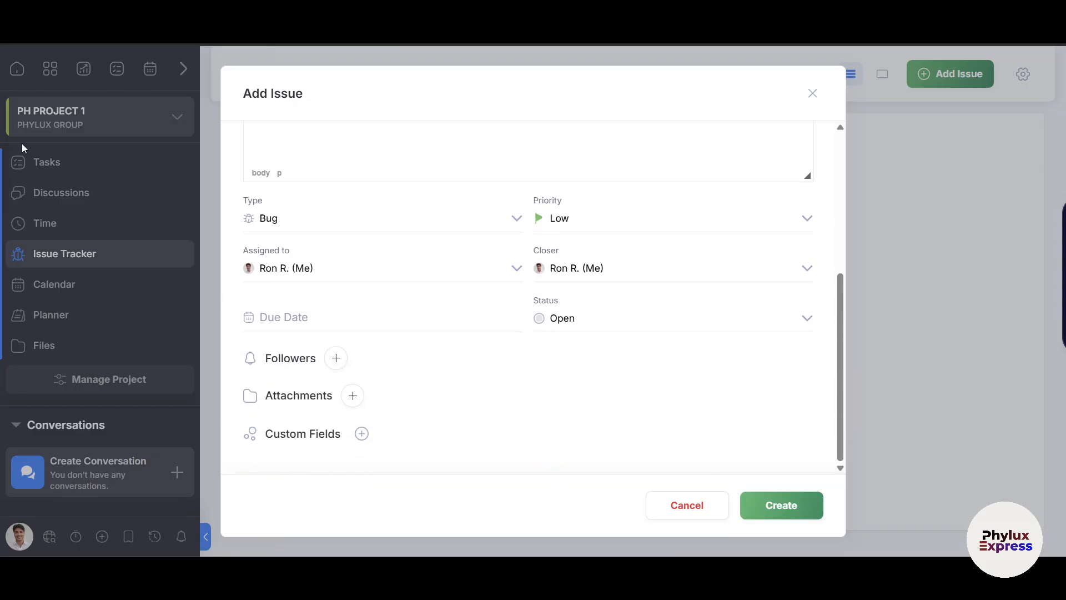
pyautogui.click(794, 503)
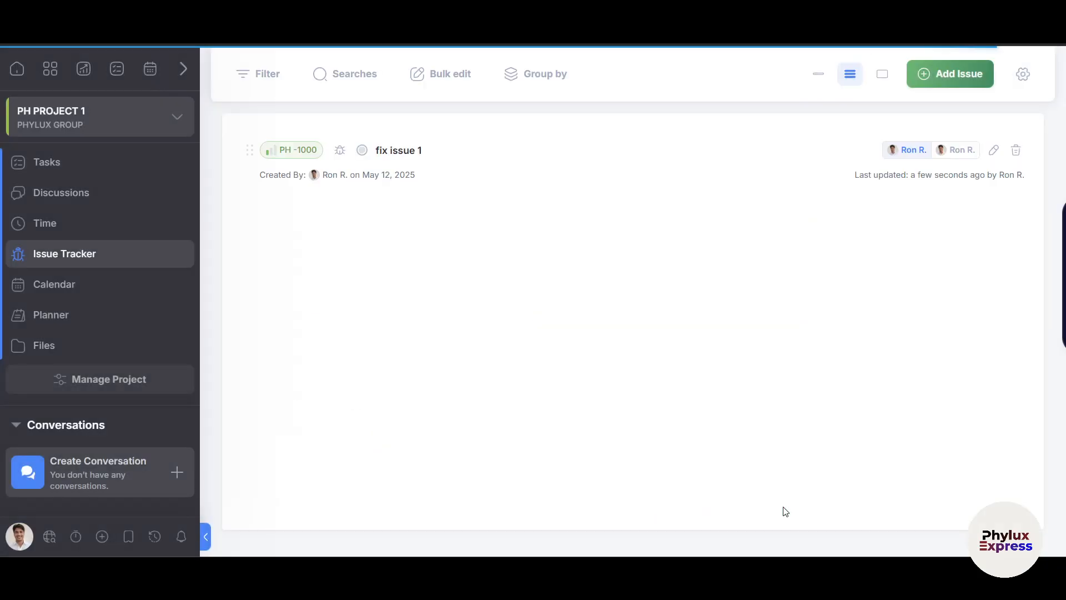
# Change fix issue 1's status from Open to Review.
pyautogui.click(595, 160)
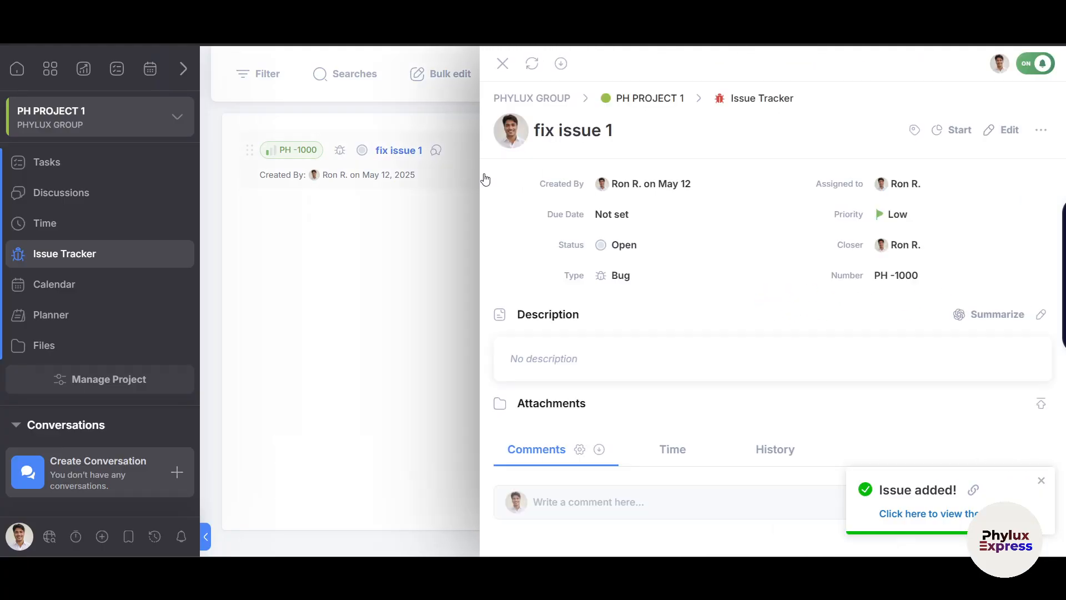
pyautogui.click(629, 248)
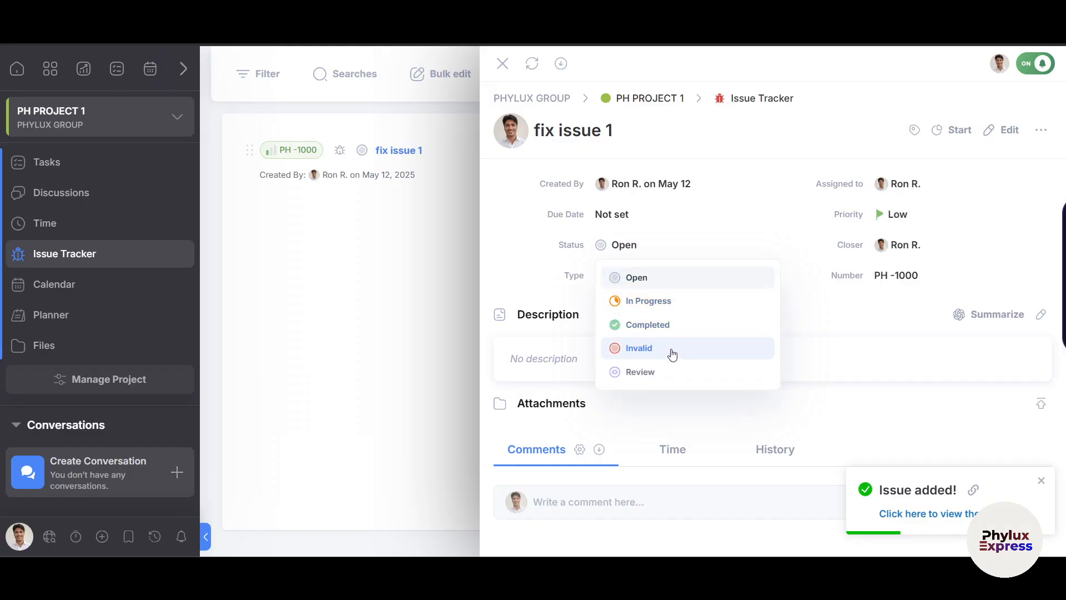
pyautogui.click(664, 373)
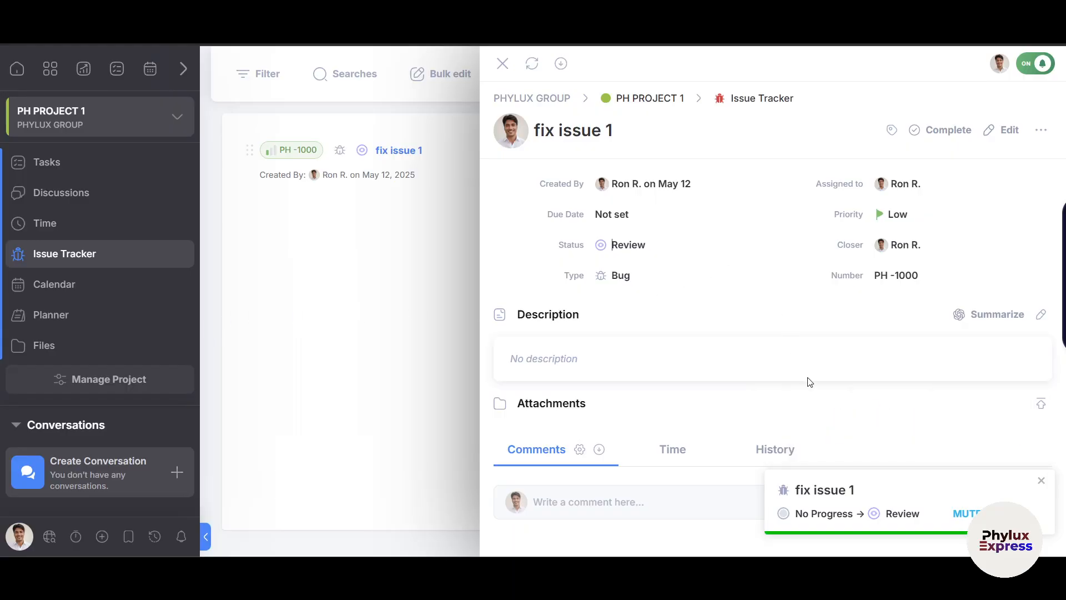
# Post a comment mentioning a teammate to check the issue, then open bulk-edit options.
pyautogui.click(554, 502)
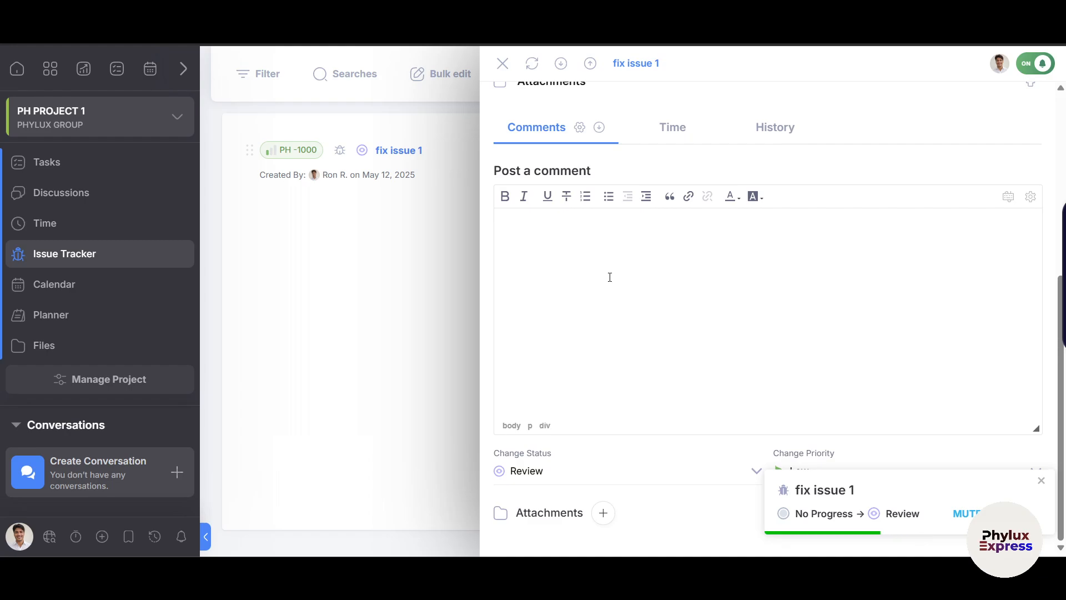
pyautogui.write('@')
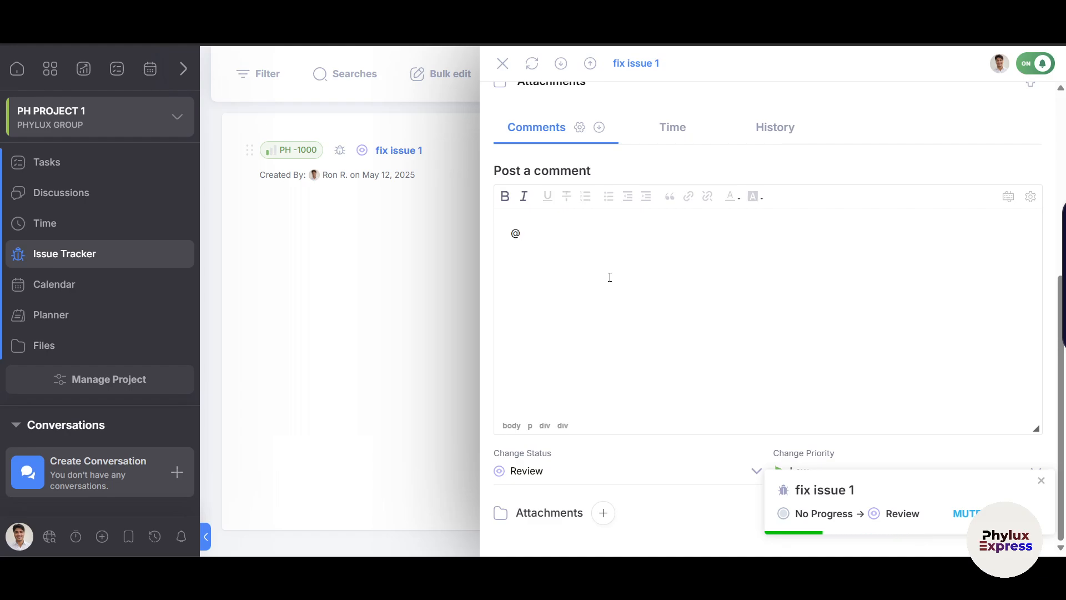
pyautogui.write('jhon can you check tihs')
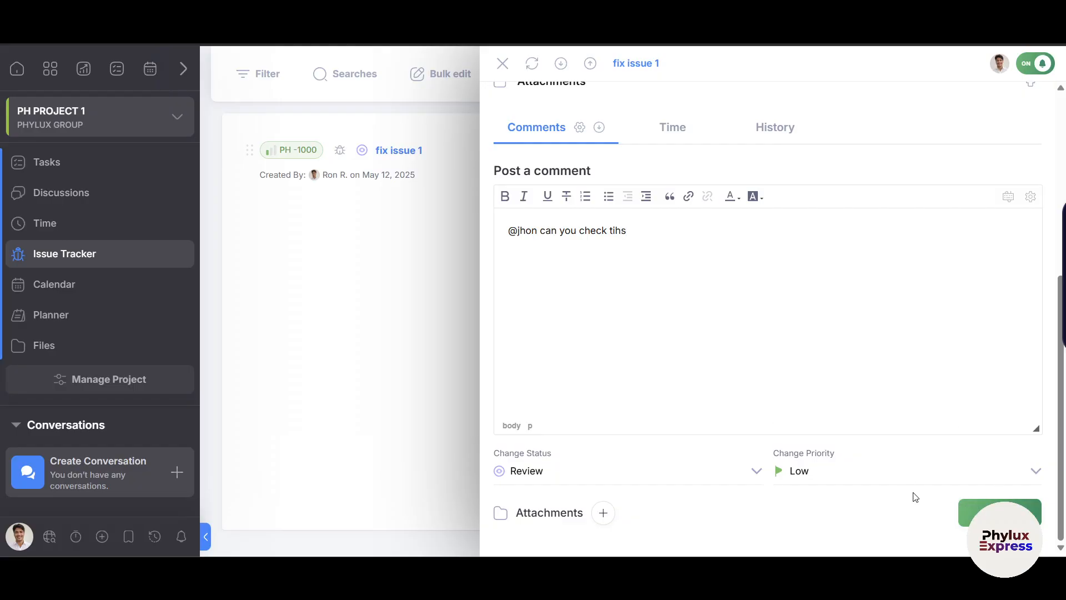
pyautogui.click(977, 508)
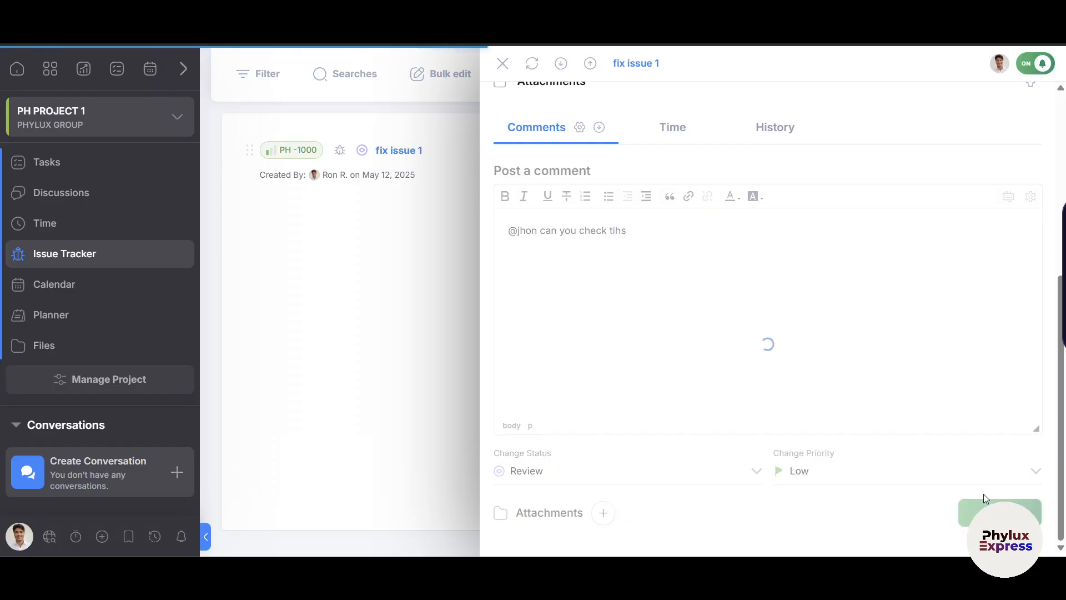
pyautogui.click(503, 63)
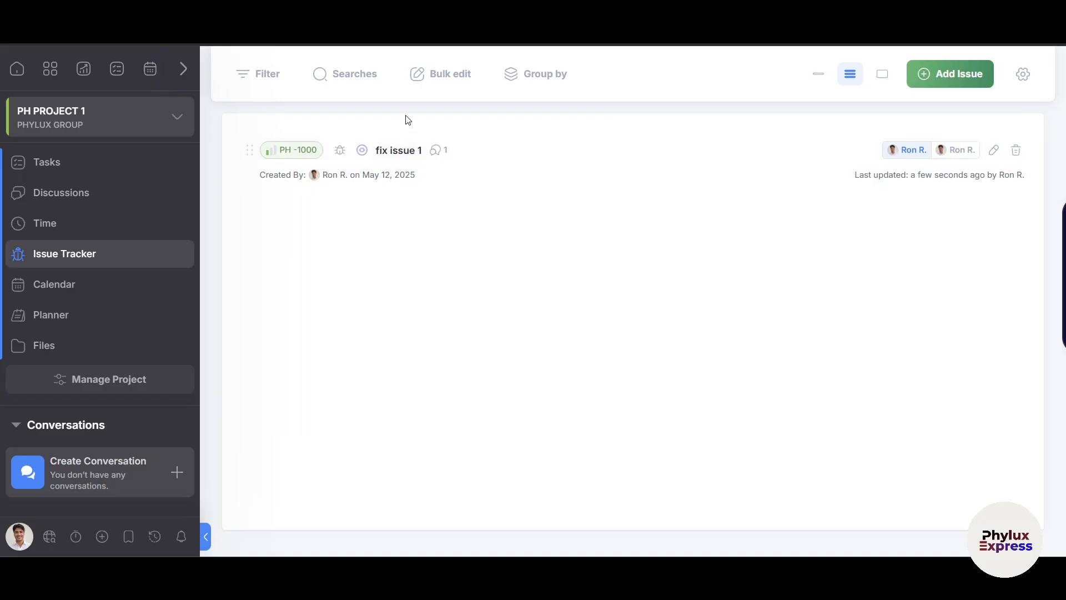
pyautogui.click(450, 84)
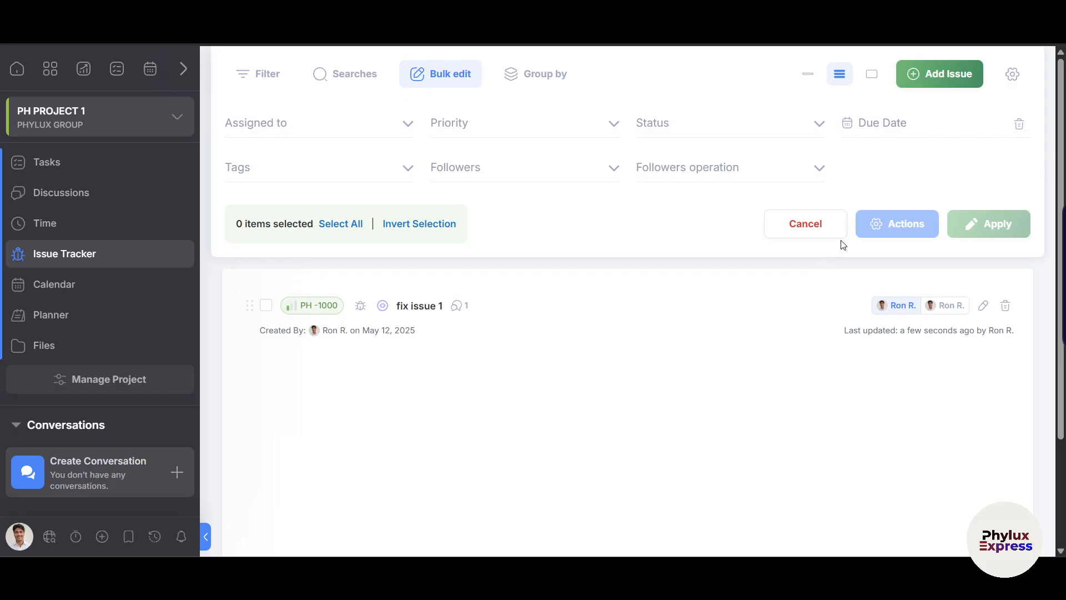
# In PH PROJECT 1's Planner, drag the MAKE A SCRIPT ON ODD APPLICATION TUTORIAL bar to 15–17 May.
pyautogui.click(64, 286)
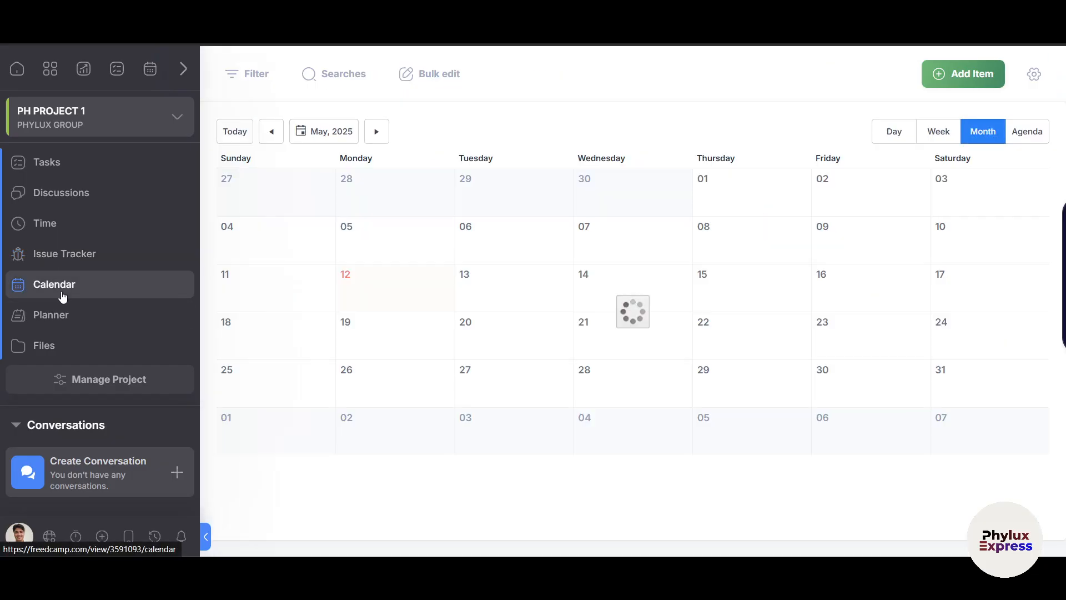
pyautogui.click(60, 318)
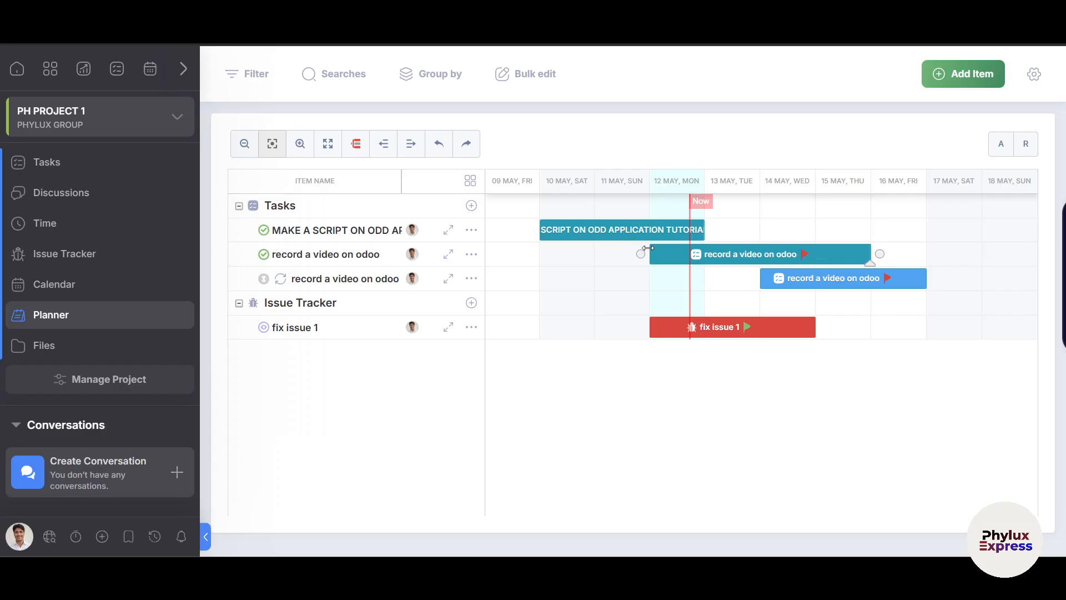
pyautogui.moveTo(644, 256); pyautogui.dragTo(594, 257)
pyautogui.click(853, 259)
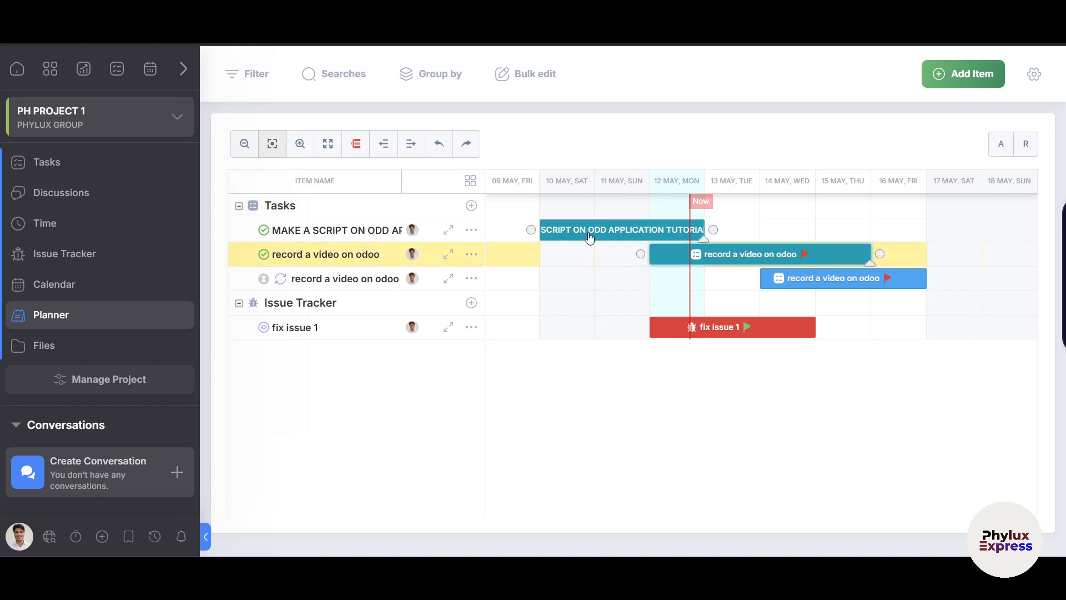
pyautogui.moveTo(589, 229)
pyautogui.mouseDown()
pyautogui.moveTo(869, 221)
pyautogui.moveTo(902, 237)
pyautogui.moveTo(851, 239)
pyautogui.moveTo(882, 238)
pyautogui.mouseUp()
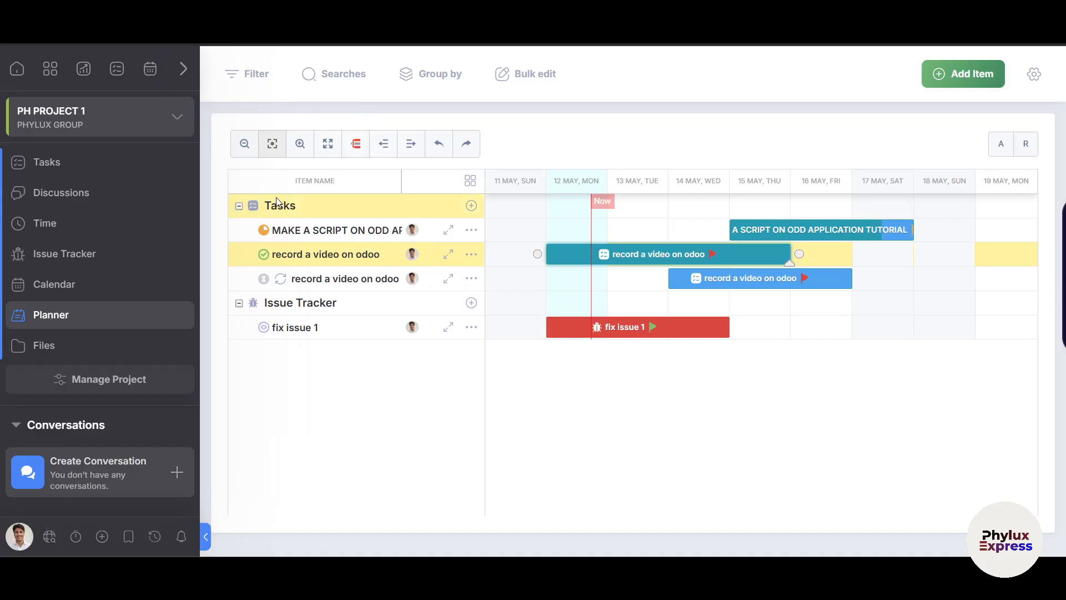
# Return to the Home dashboard and start a new conversation, showing its user list.
pyautogui.click(57, 171)
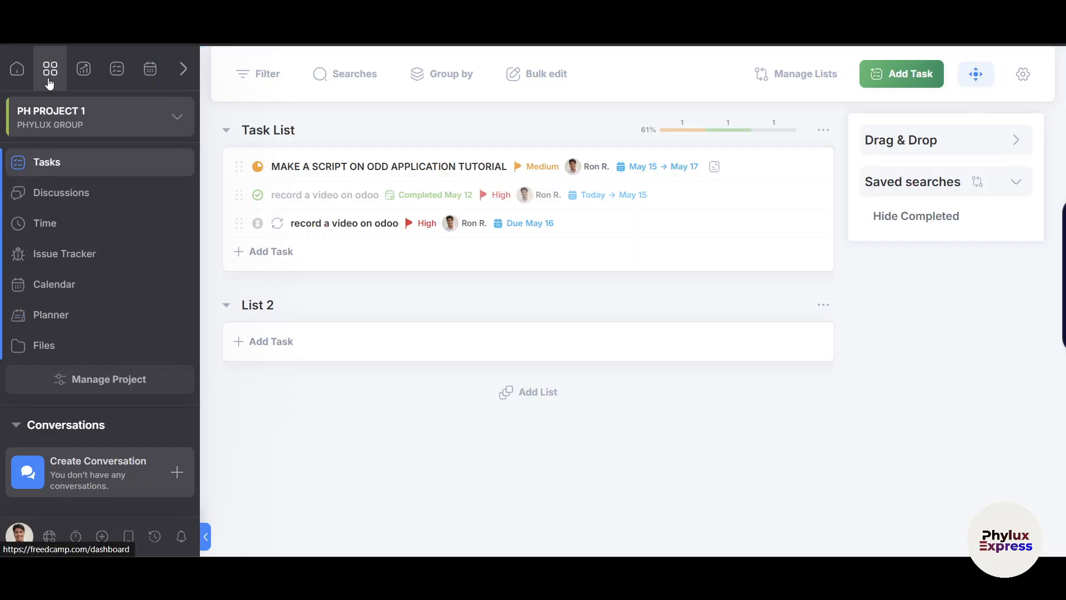
pyautogui.click(17, 74)
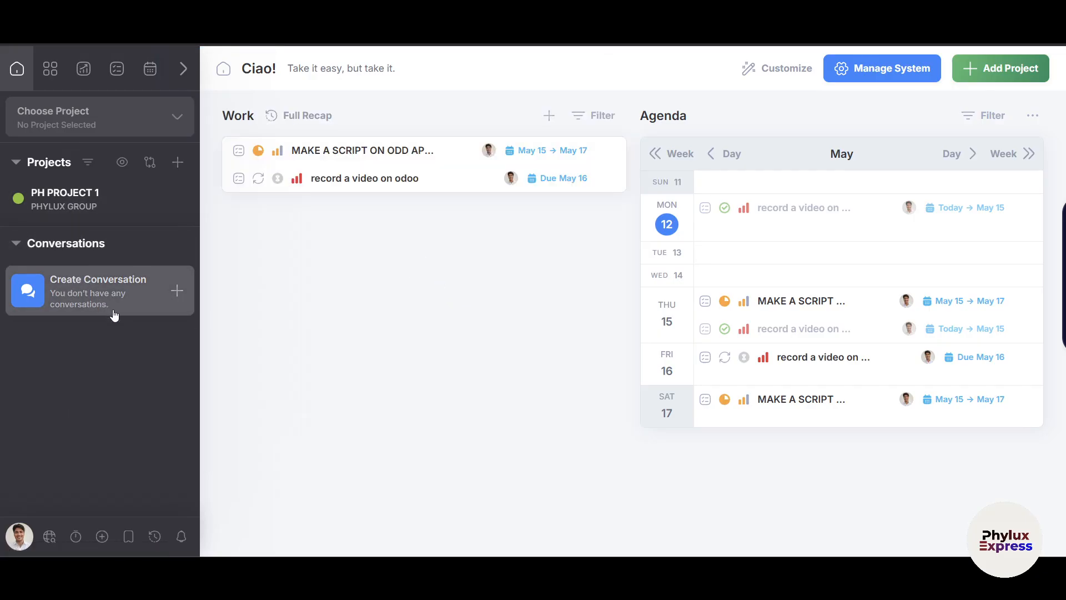
pyautogui.click(177, 291)
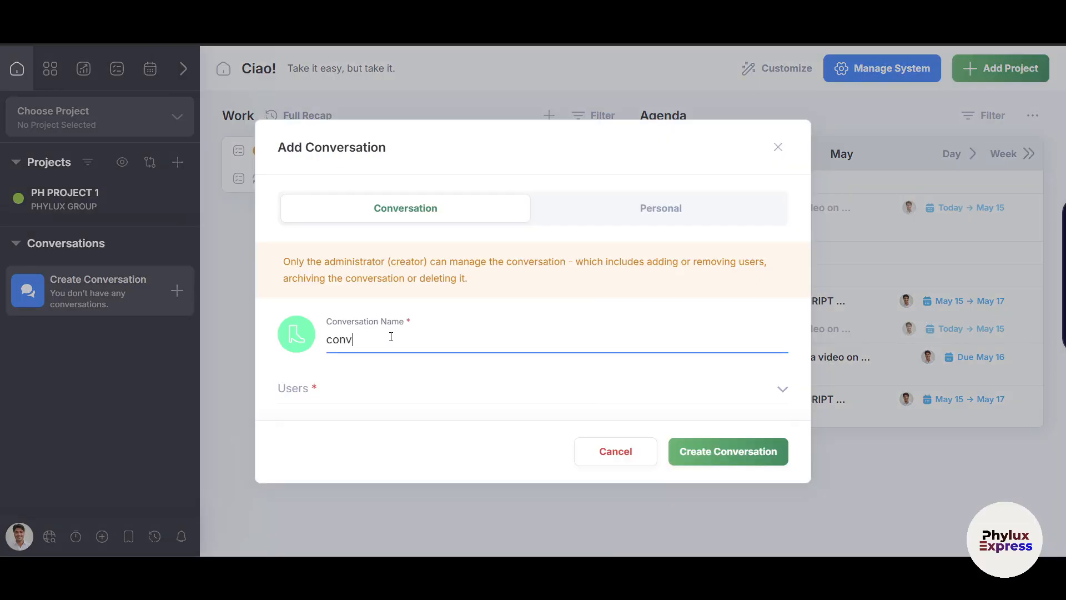
pyautogui.click(325, 389)
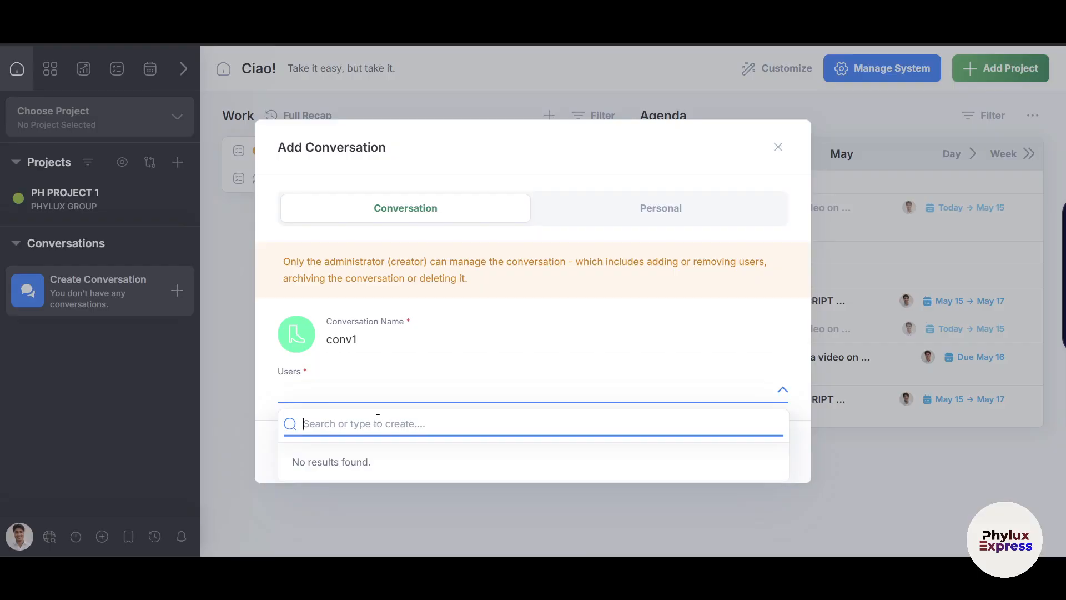
# Try the Personal and group Conversation types, then cancel the conversation dialog.
pyautogui.click(661, 209)
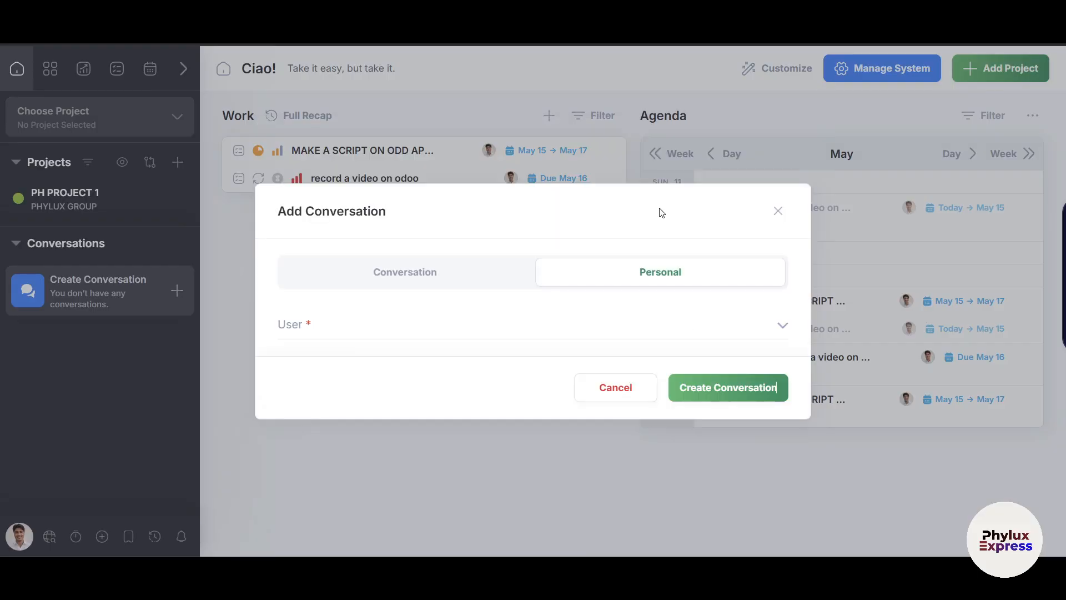
pyautogui.click(435, 275)
pyautogui.click(778, 147)
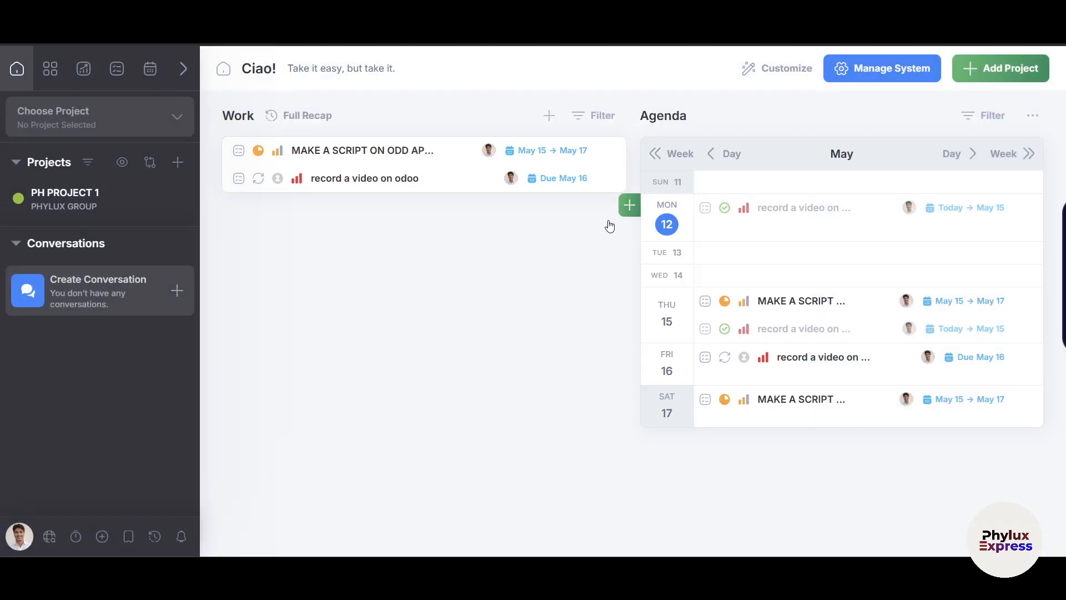
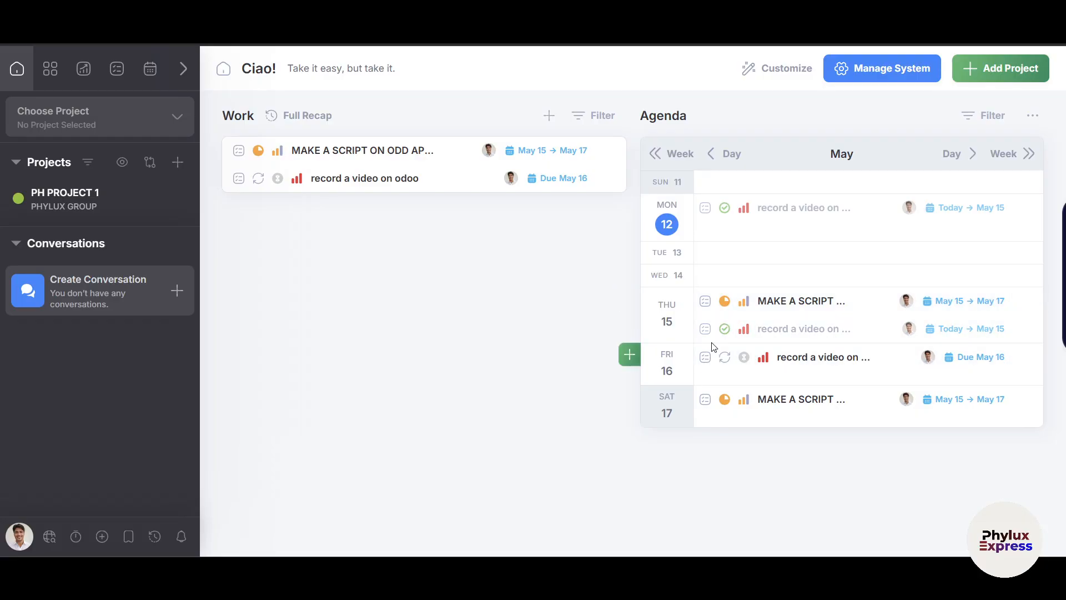
# Open a new project form for PHYLUX GROUP and glance at its task custom fields.
pyautogui.click(50, 69)
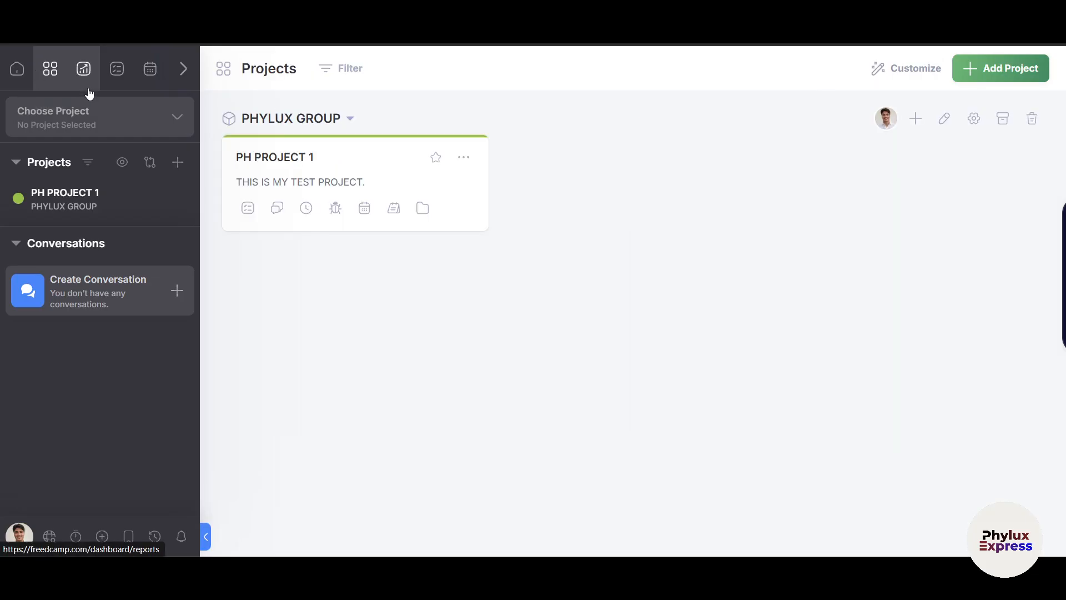
pyautogui.click(916, 116)
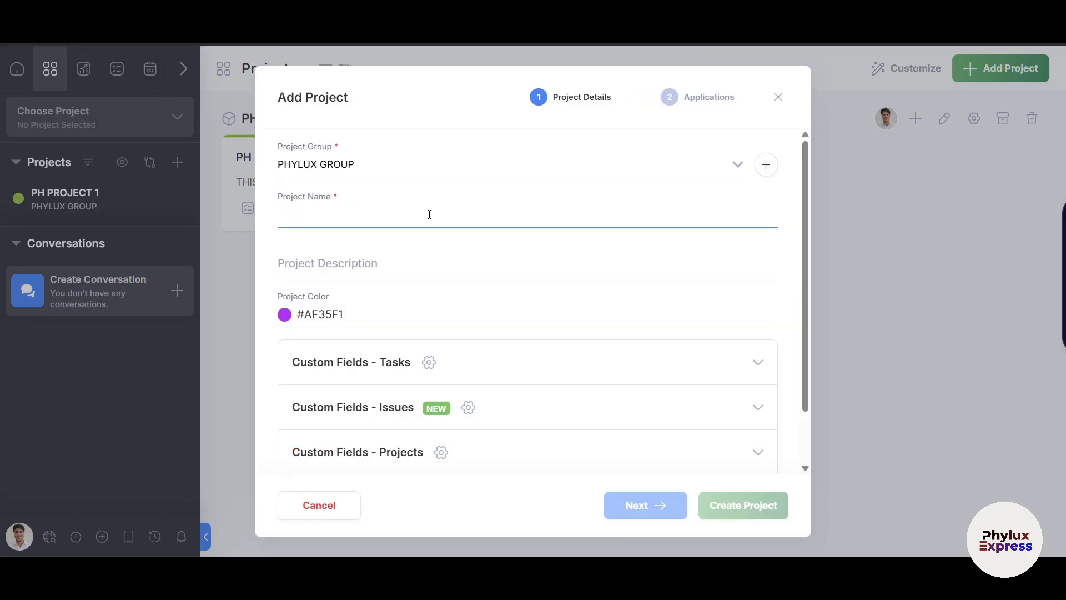
pyautogui.scroll(-1, 481, 297)
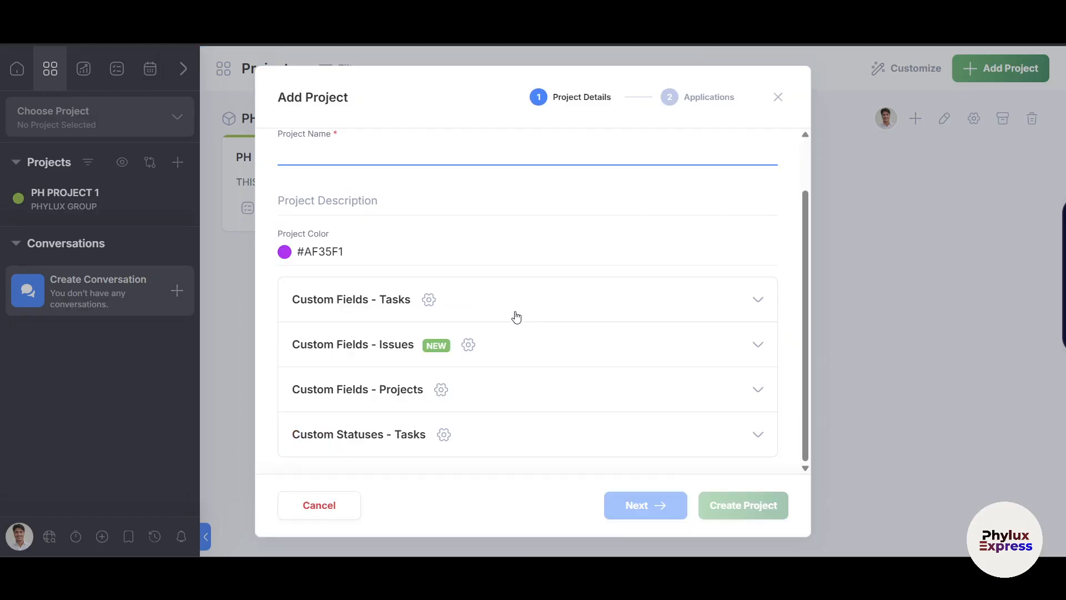
pyautogui.click(642, 305)
pyautogui.click(644, 305)
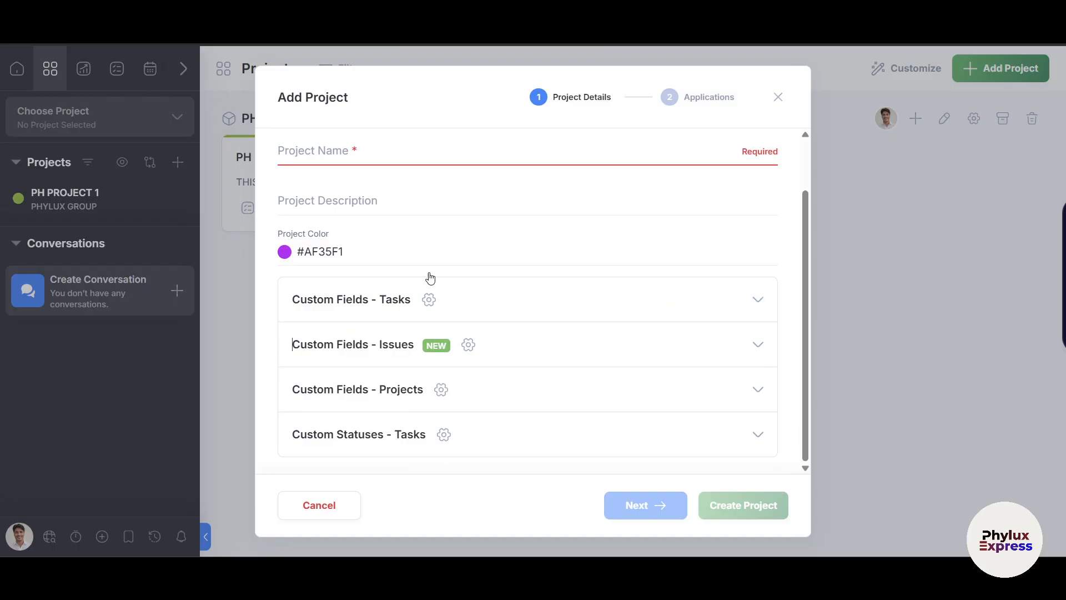
pyautogui.scroll(2, 357, 271)
# Name the project P2 PHYLUX and create it.
pyautogui.click(384, 213)
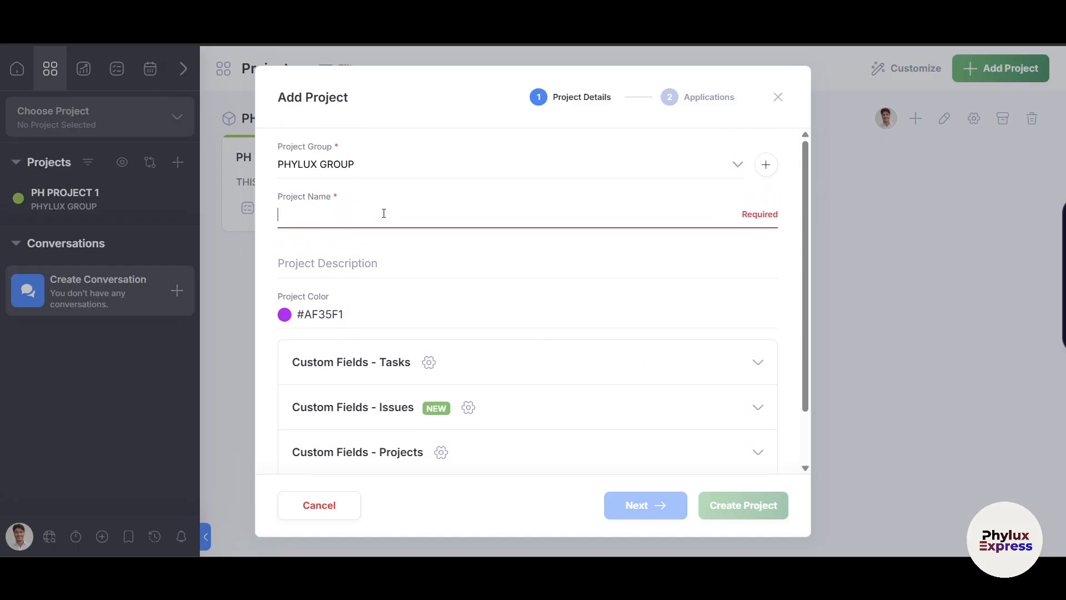
pyautogui.write('P2 PHYLUX')
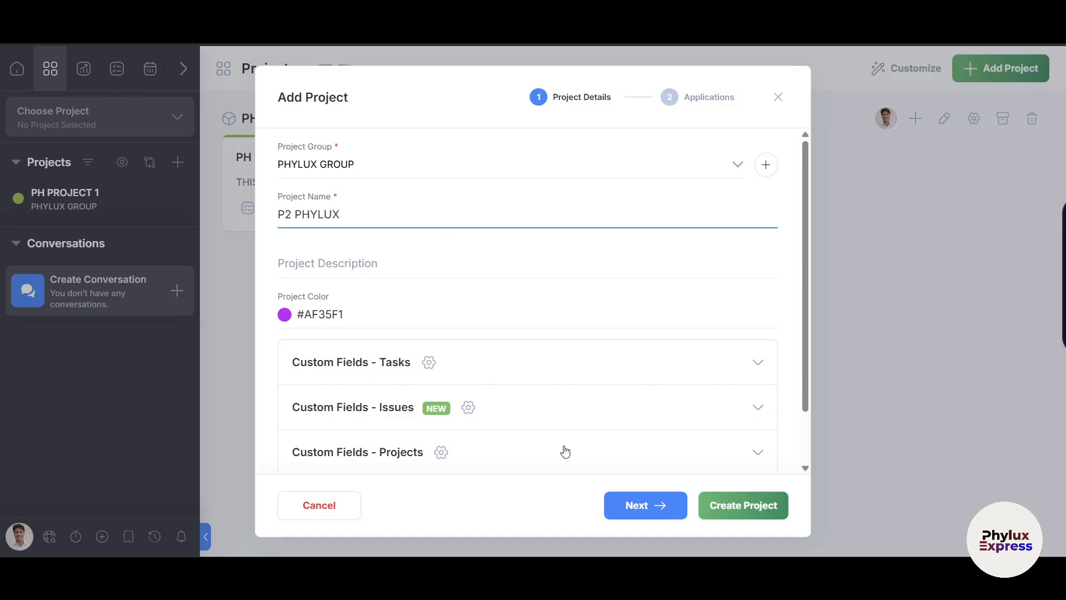
pyautogui.click(730, 506)
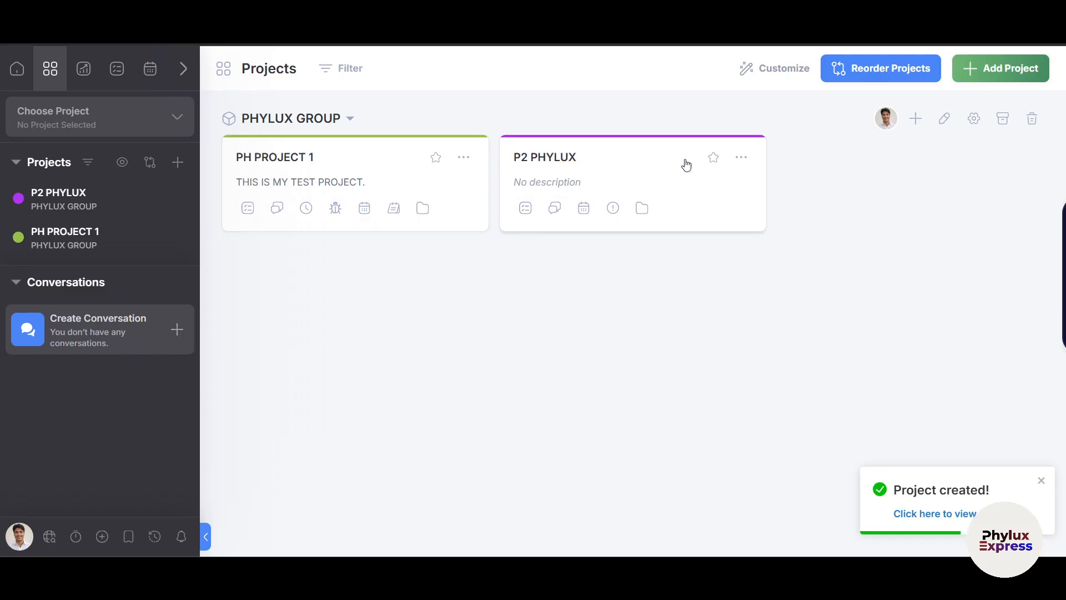
# Save a project order with PH PROJECT 1 before P2 PHYLUX, then open PHYLUX GROUP's edit dialog.
pyautogui.click(905, 78)
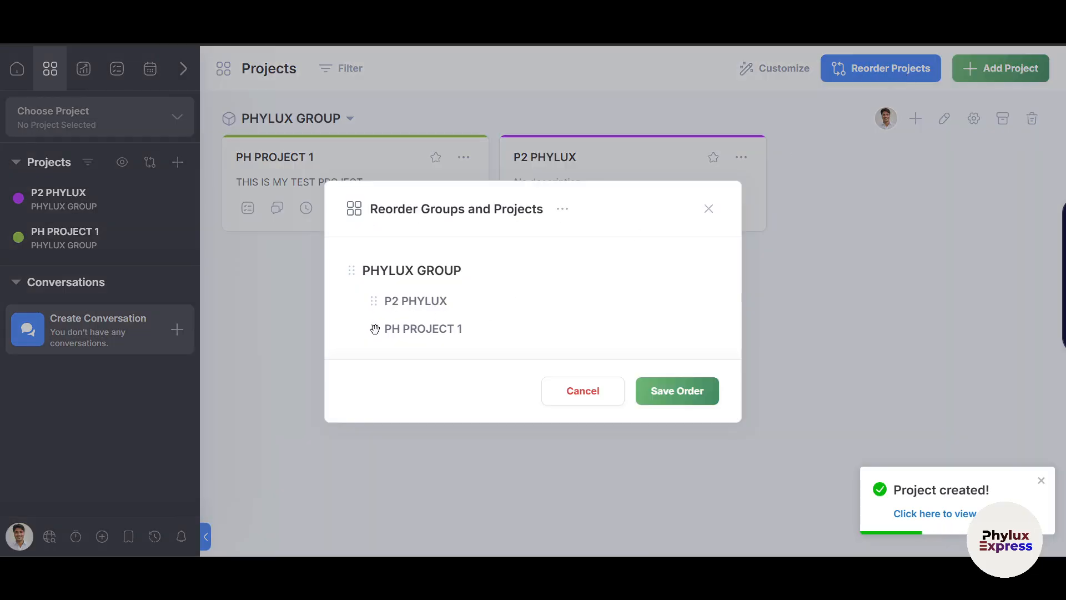
pyautogui.moveTo(373, 329); pyautogui.dragTo(365, 294)
pyautogui.click(660, 388)
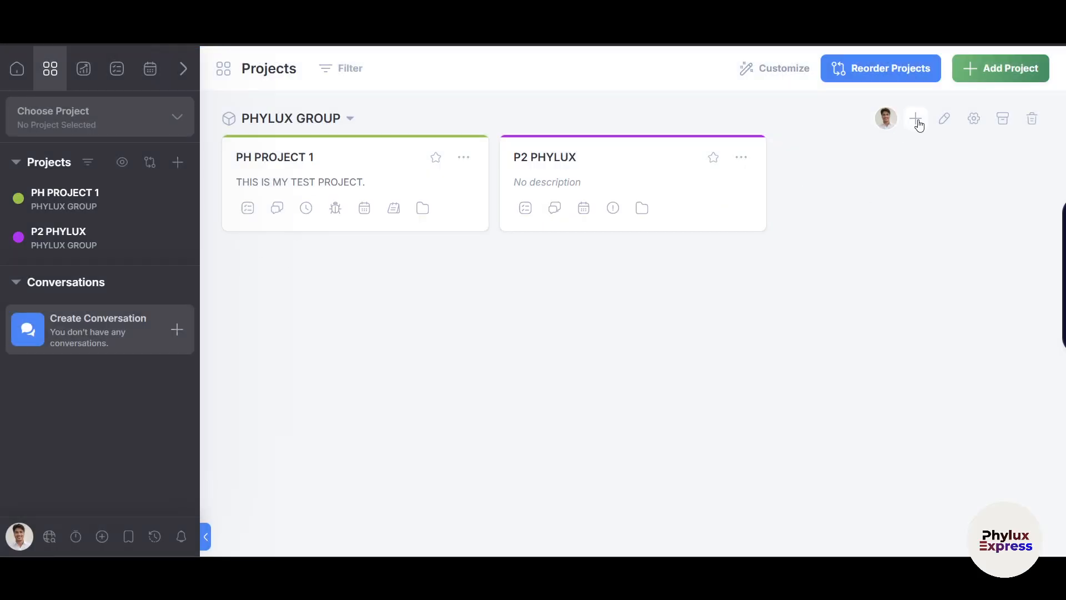
pyautogui.click(946, 125)
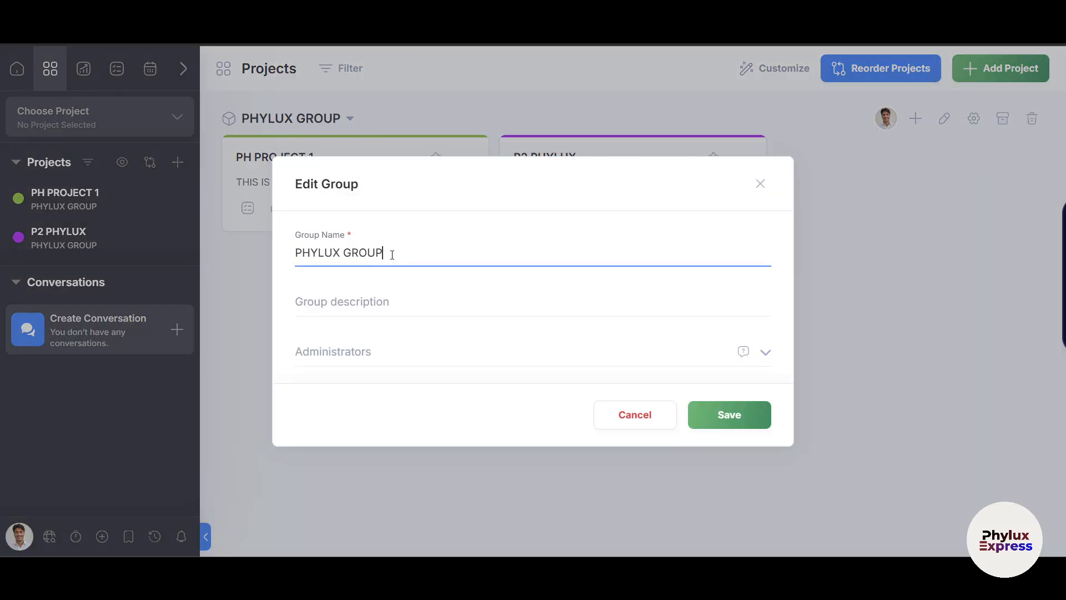
# Close the Edit Group dialog unchanged and scroll through PHYLUX GROUP's projects and teams page.
pyautogui.click(760, 184)
pyautogui.click(973, 120)
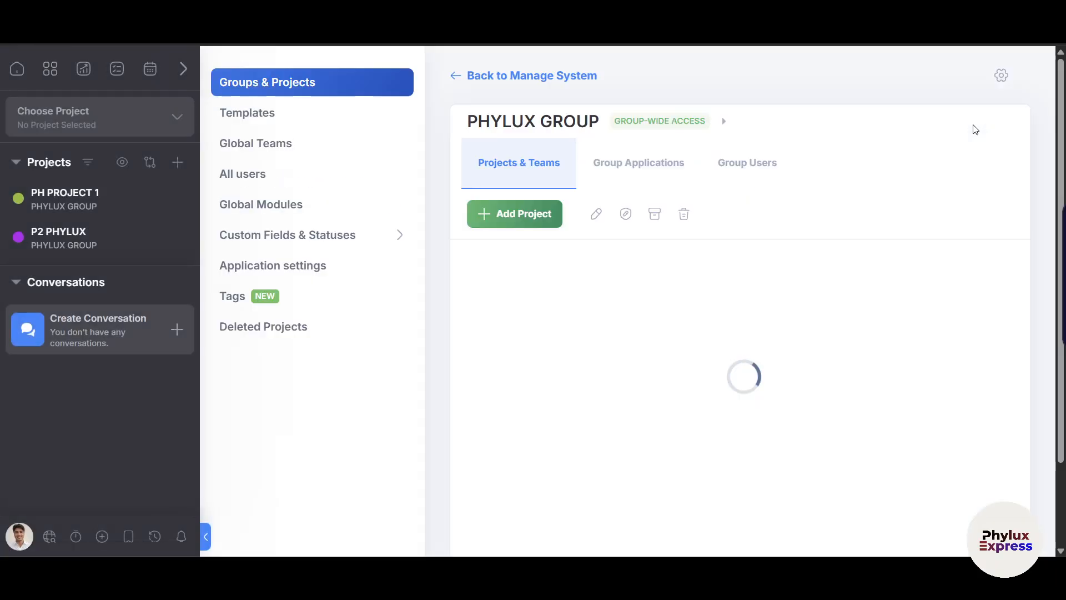
pyautogui.scroll(-1, 524, 303)
pyautogui.scroll(-1, 531, 180)
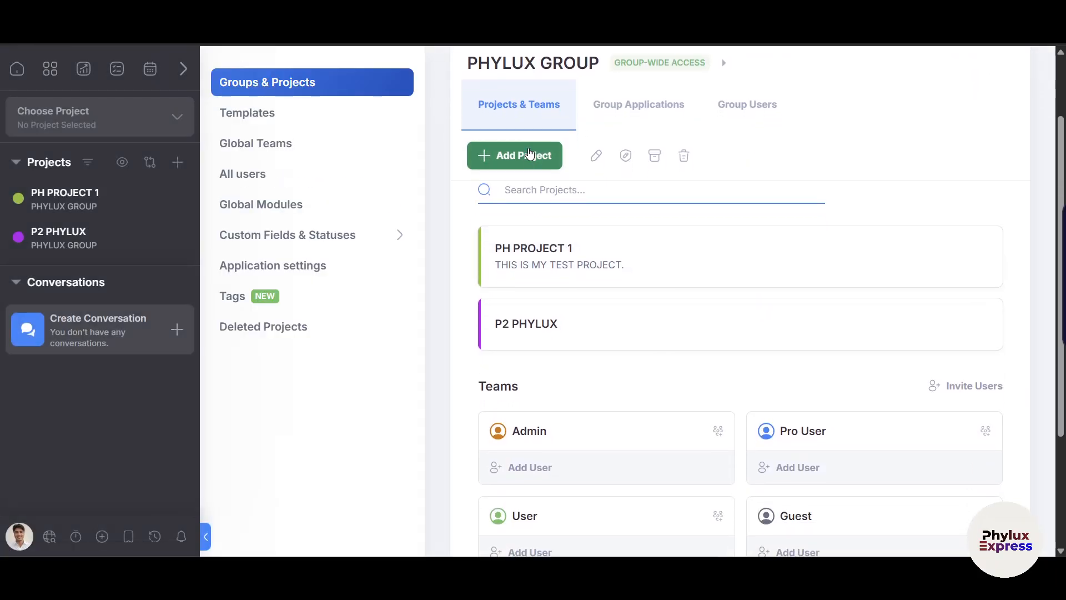
pyautogui.scroll(2, 521, 183)
pyautogui.scroll(-1, 511, 214)
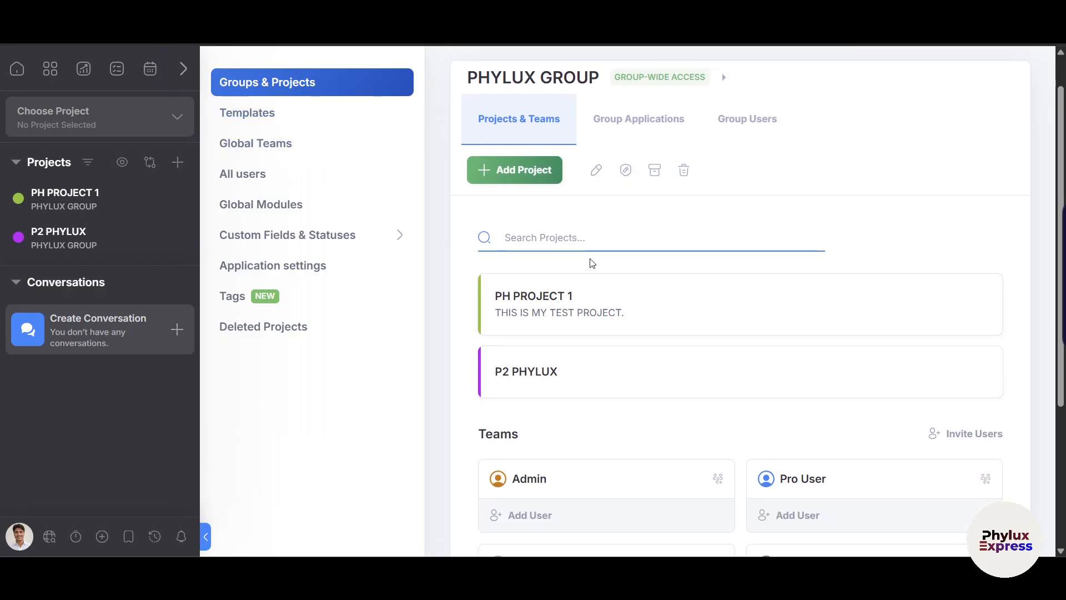
pyautogui.scroll(-4, 590, 262)
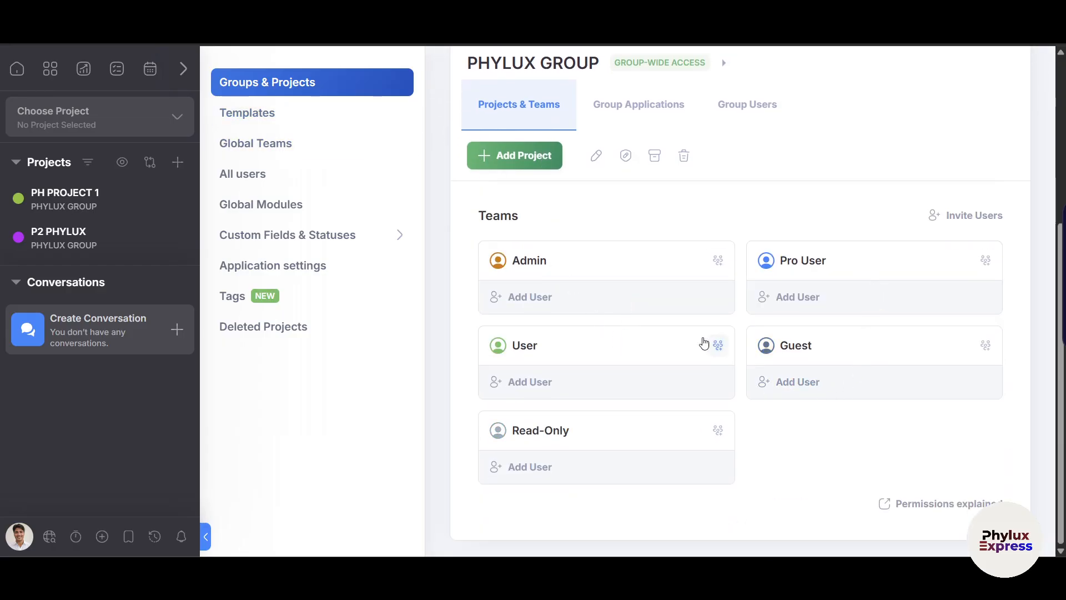
pyautogui.scroll(1, 749, 280)
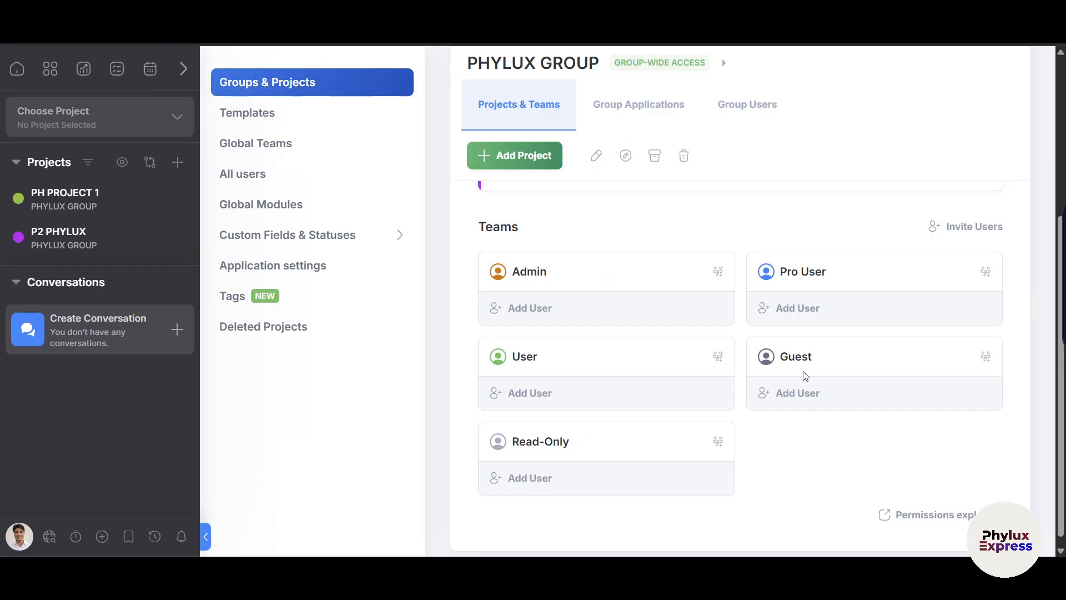
pyautogui.scroll(1, 550, 383)
# Show the Marketing public templates and bring up the Social Media Management card's menu.
pyautogui.click(297, 114)
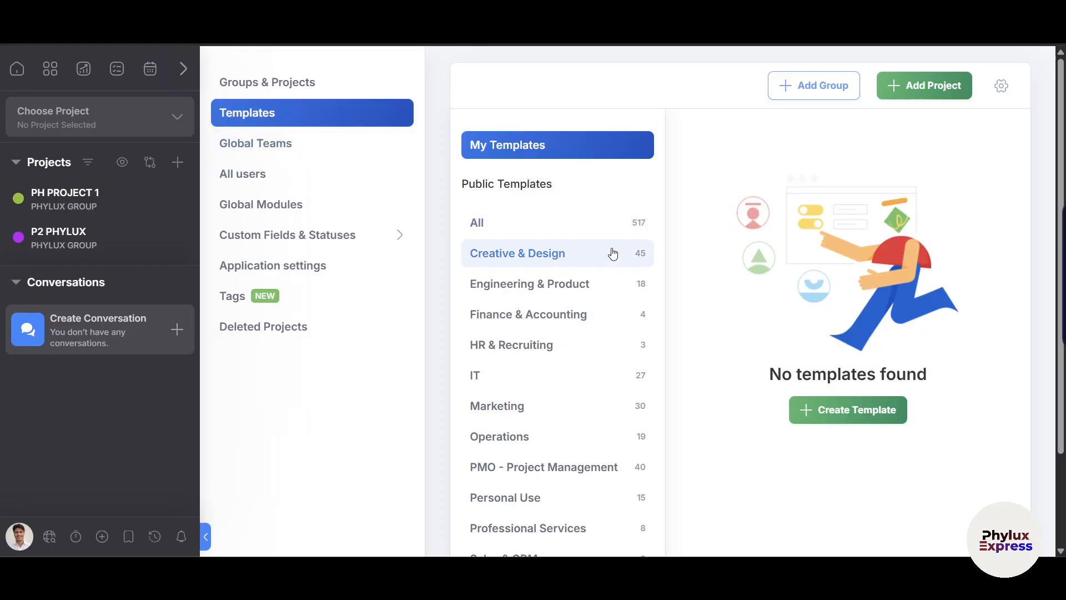
pyautogui.scroll(-2, 624, 271)
pyautogui.scroll(1, 615, 274)
pyautogui.scroll(-1, 590, 302)
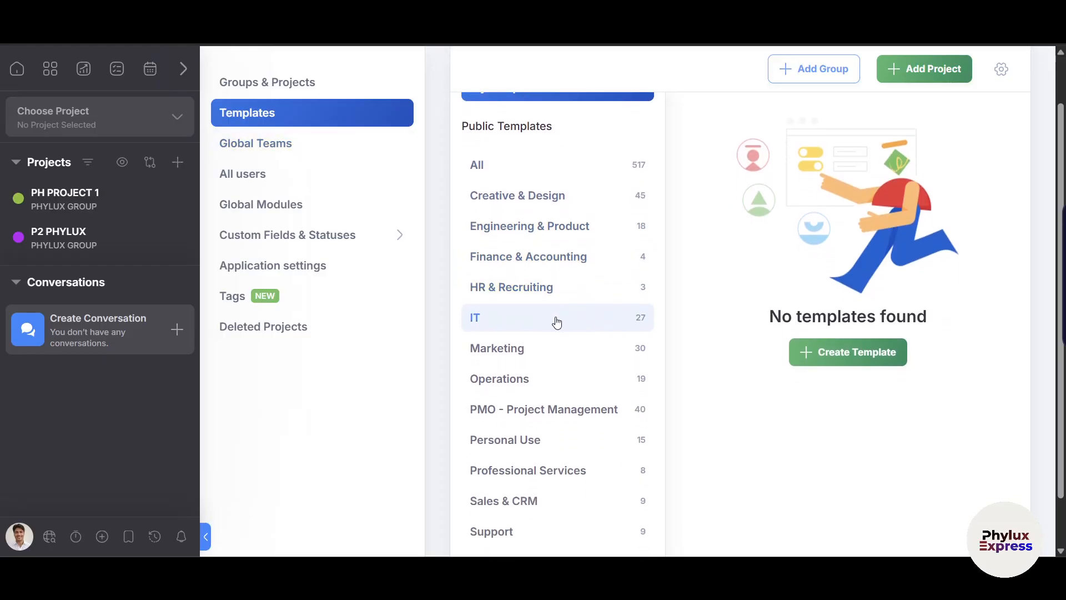
pyautogui.scroll(-1, 555, 305)
pyautogui.click(541, 316)
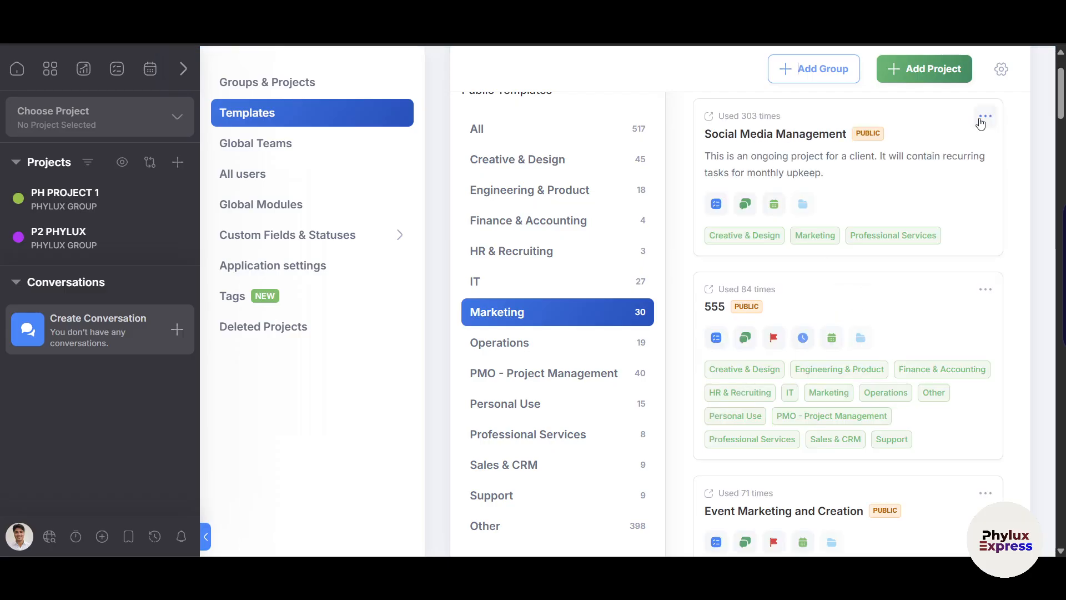
pyautogui.scroll(1, 737, 190)
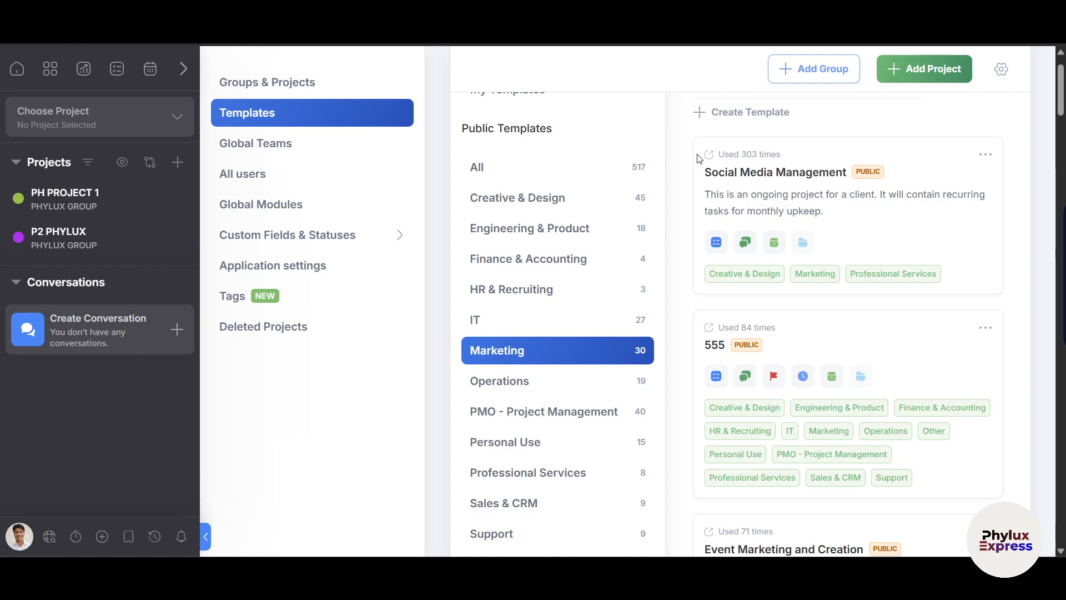
pyautogui.click(985, 154)
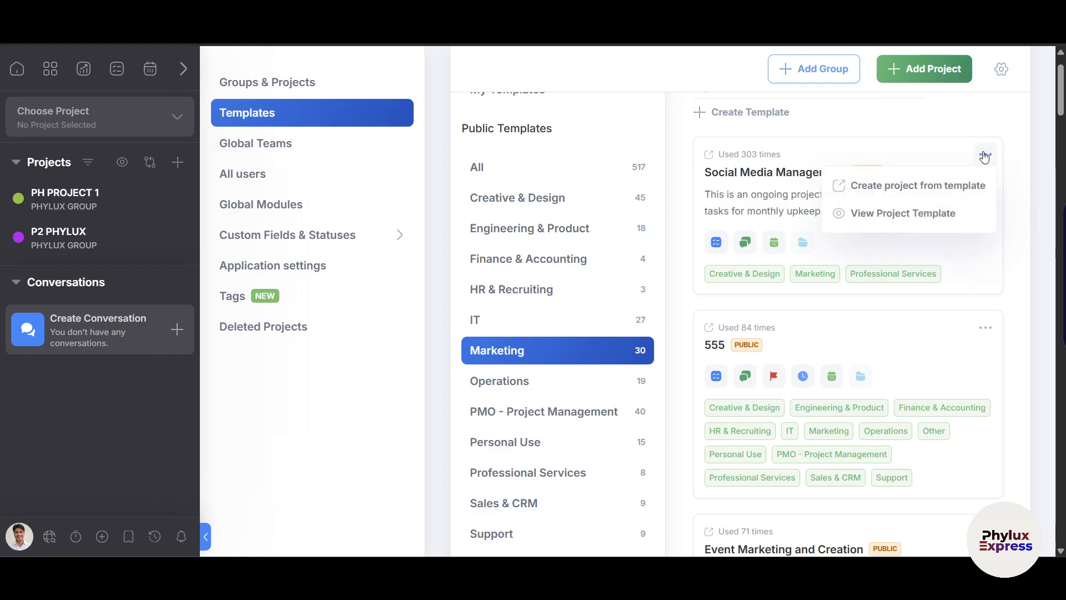
# Preview the Social Media Management template's dated task list, then go back to Templates.
pyautogui.click(931, 224)
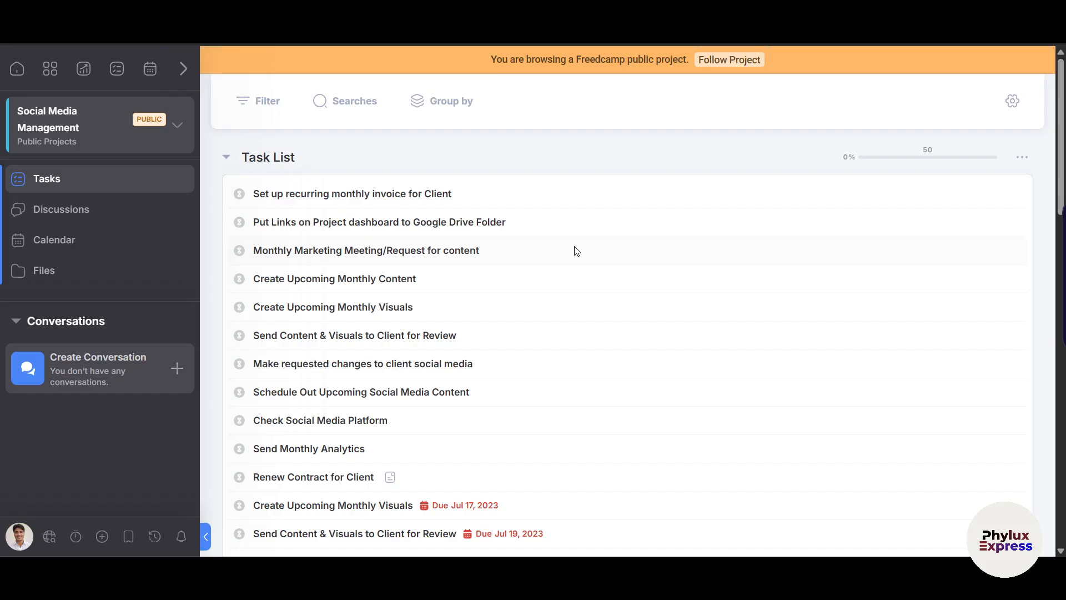
pyautogui.scroll(-10, 404, 231)
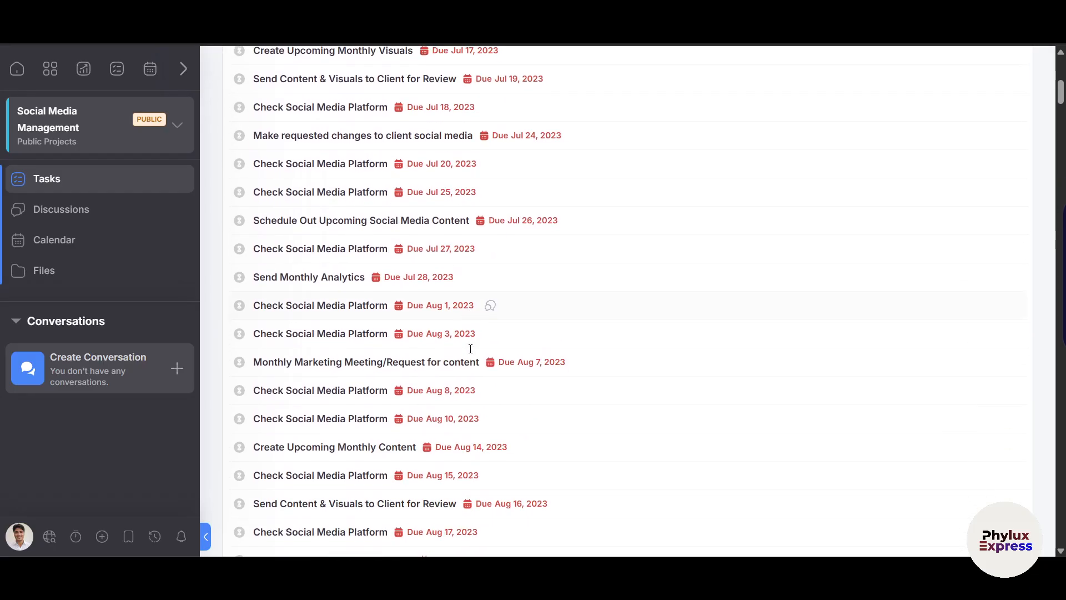
pyautogui.scroll(-5, 470, 348)
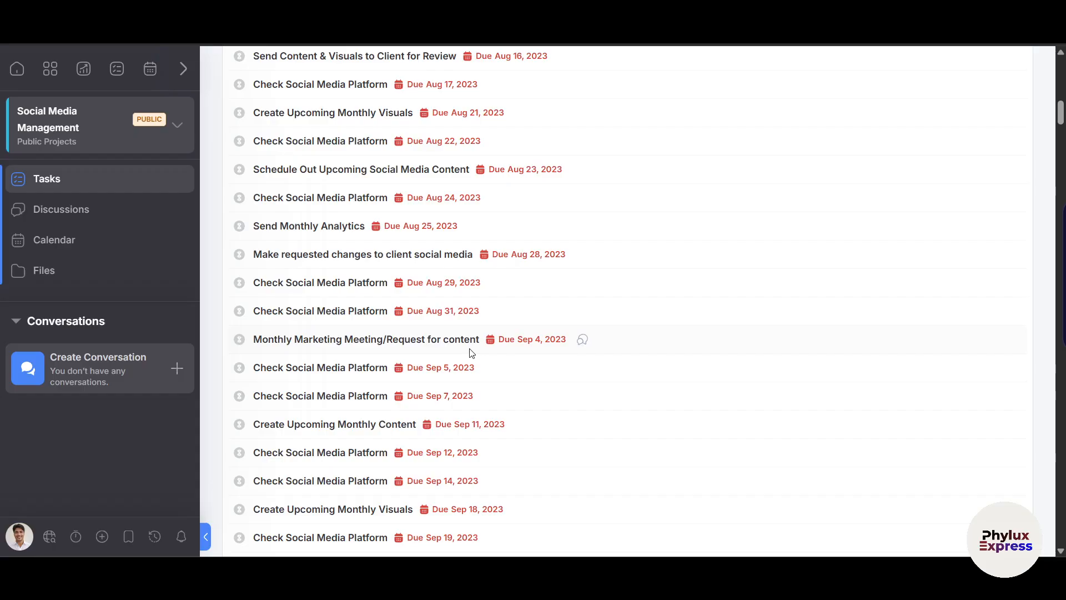
pyautogui.scroll(16, 470, 349)
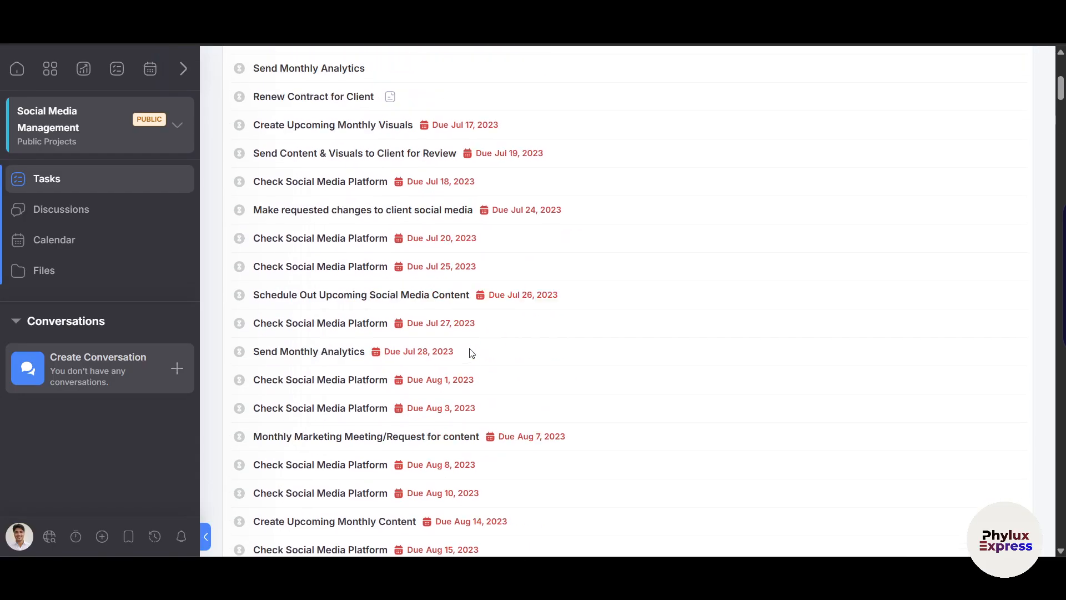
pyautogui.hotkey('alt', 'Left')
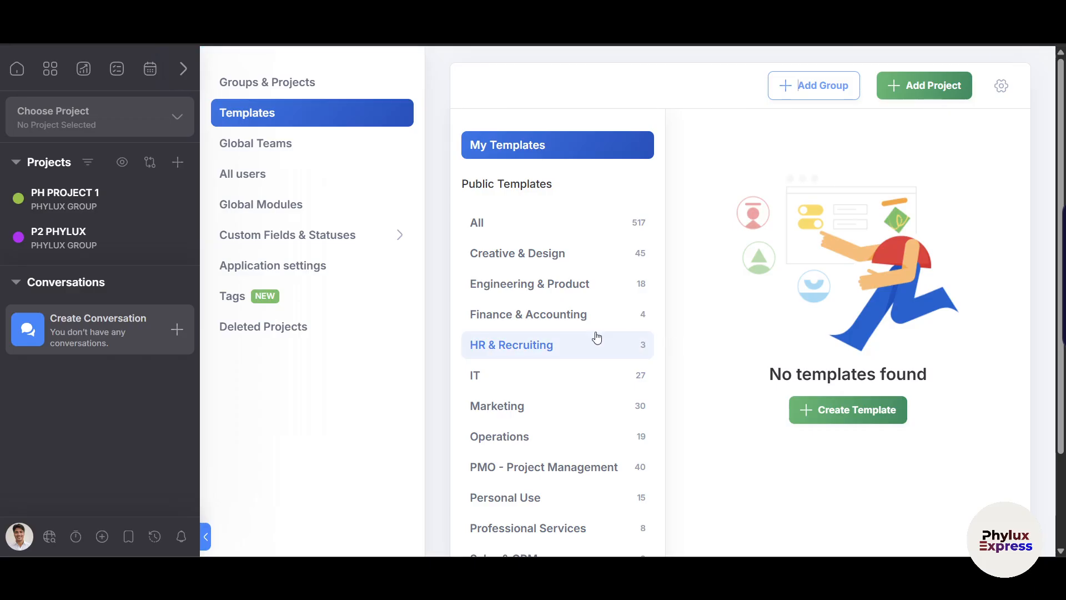
# Open the Global Modules settings page and expand Custom Fields & Statuses.
pyautogui.scroll(-1, 583, 391)
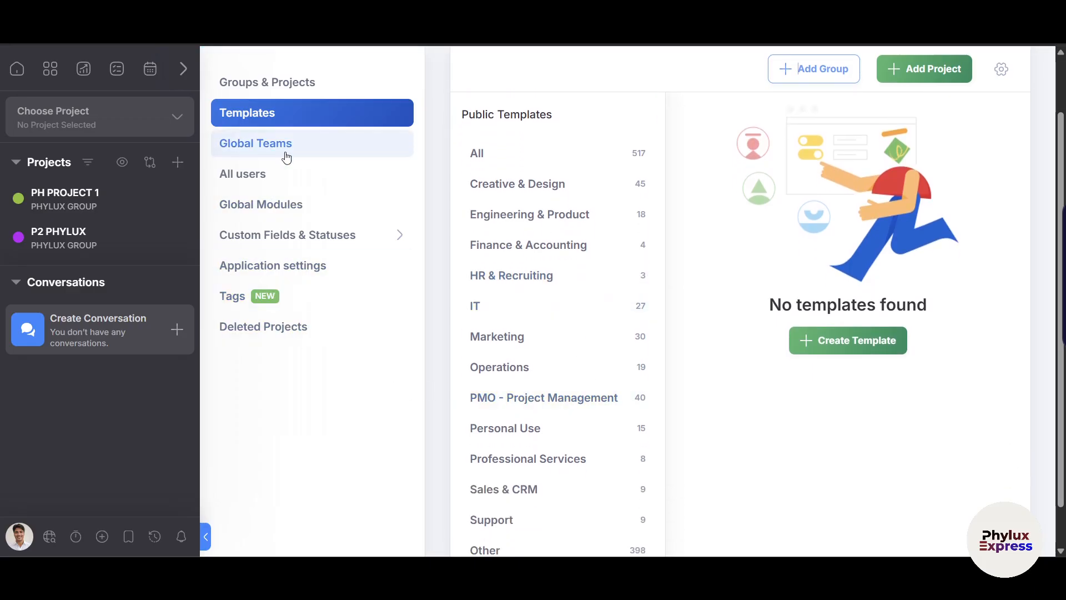
pyautogui.click(274, 204)
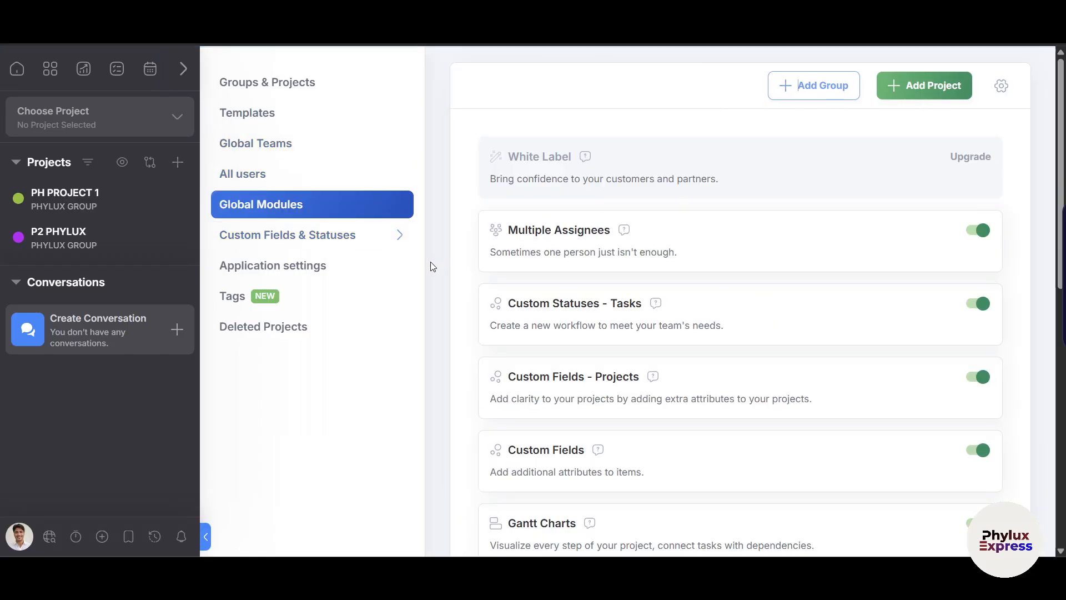
pyautogui.click(330, 245)
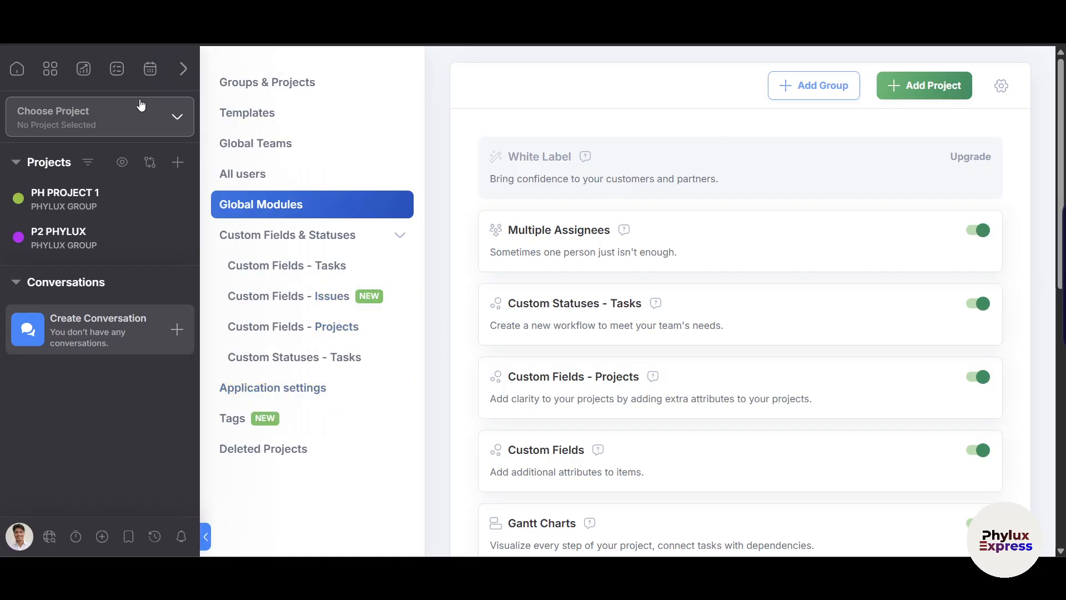
# Create a new report with the default title REPORT 1 and PH PROJECT 1 ticked.
pyautogui.click(94, 69)
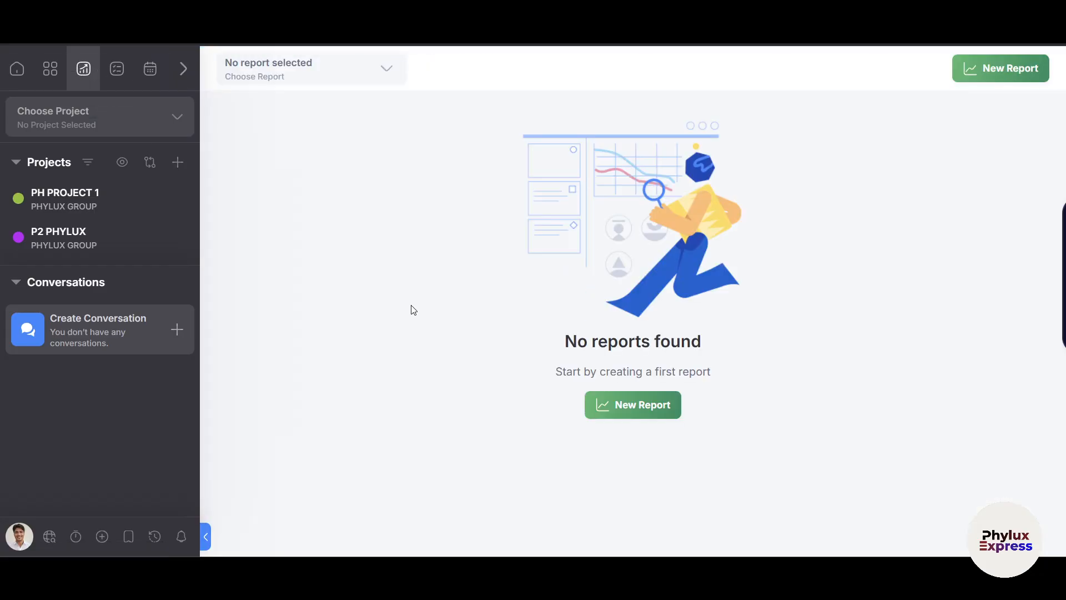
pyautogui.click(633, 411)
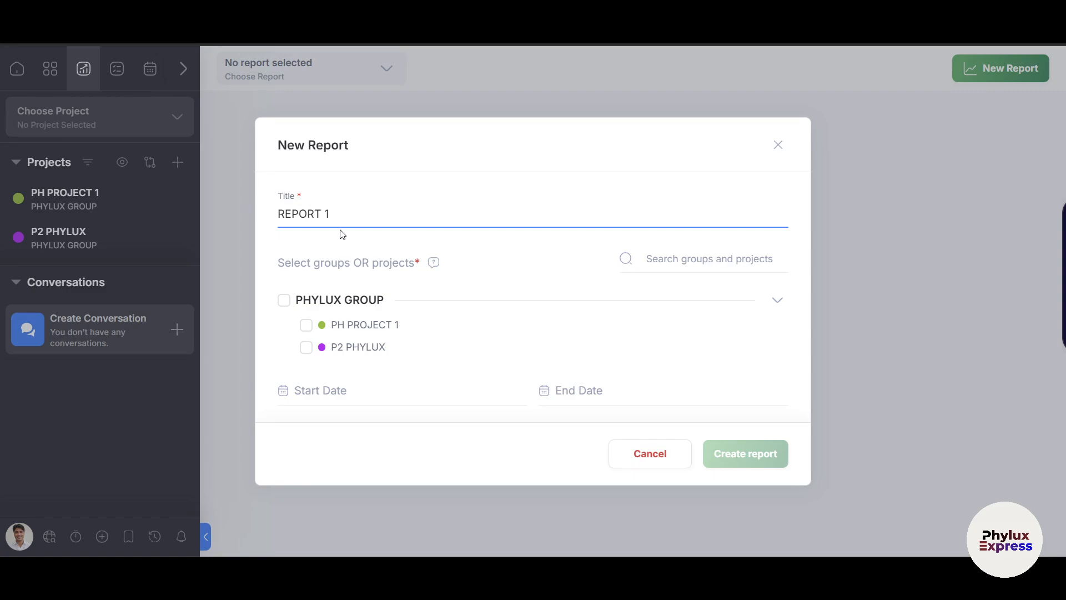
pyautogui.click(306, 325)
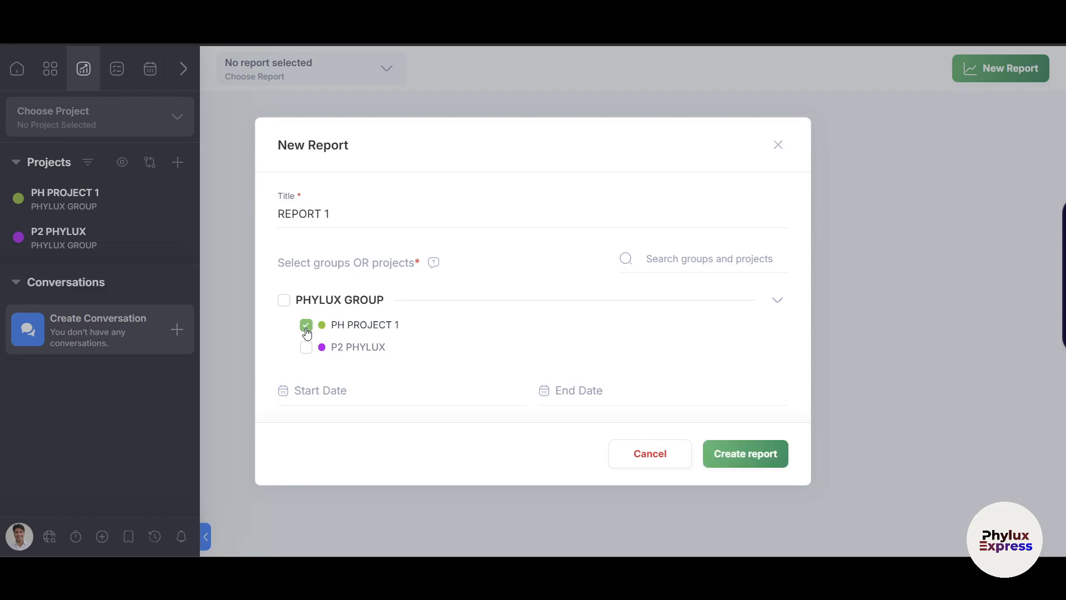
pyautogui.click(751, 453)
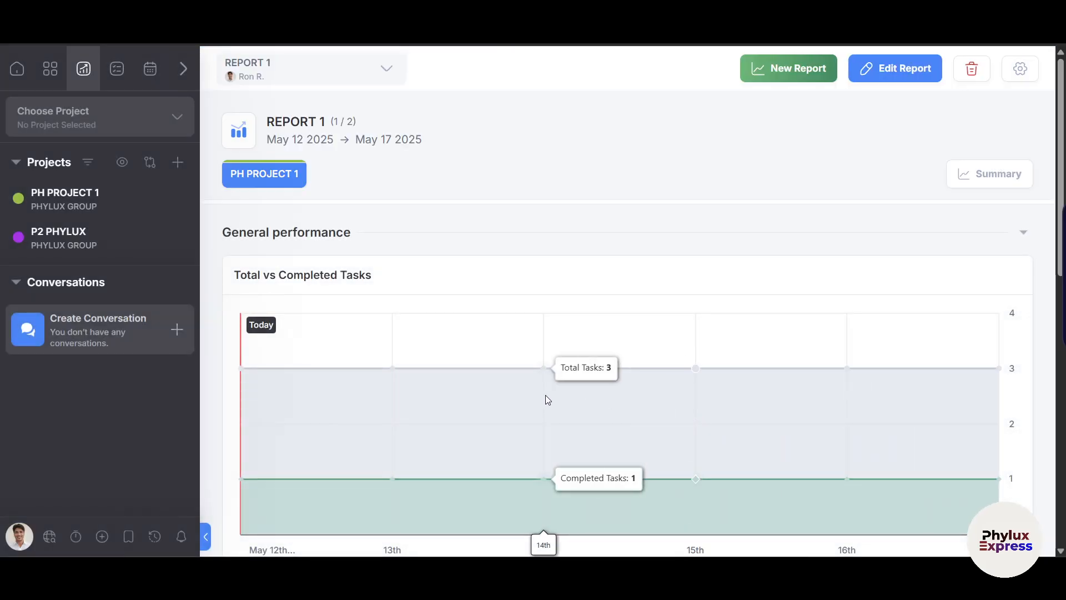
# Scroll through REPORT 1's Total vs Completed Tasks charts, then switch to its Summary tables.
pyautogui.scroll(-2, 462, 388)
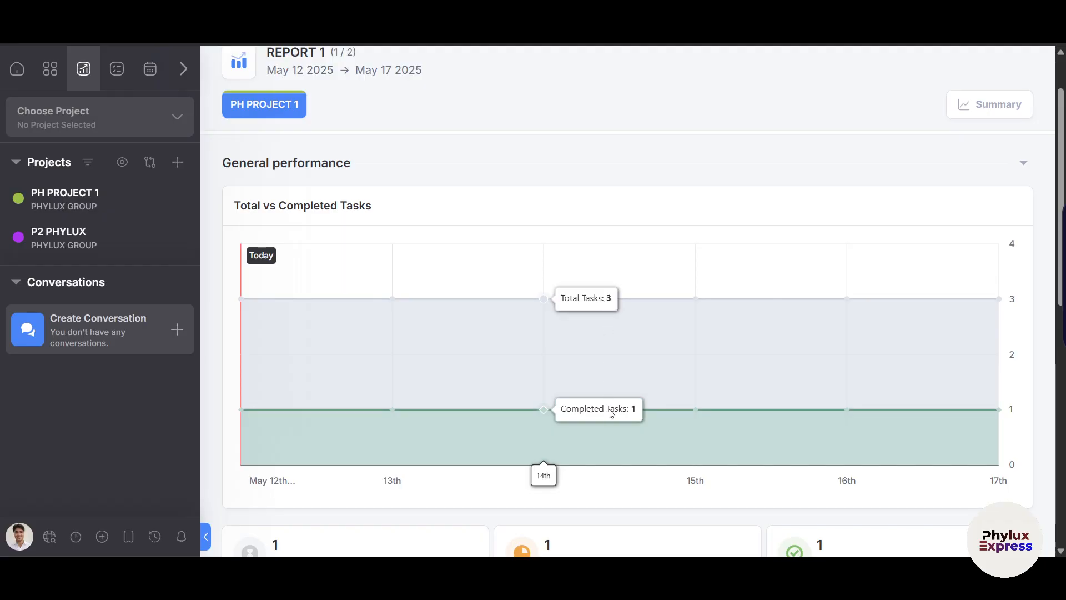
pyautogui.scroll(2, 609, 411)
pyautogui.scroll(-5, 610, 413)
pyautogui.scroll(-3, 610, 413)
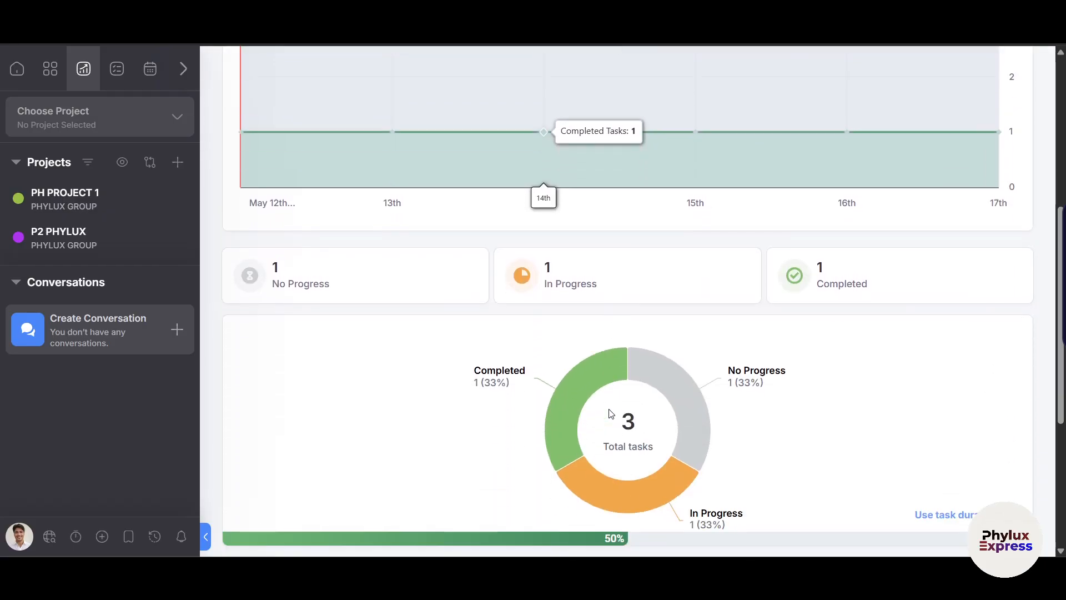
pyautogui.scroll(-3, 821, 423)
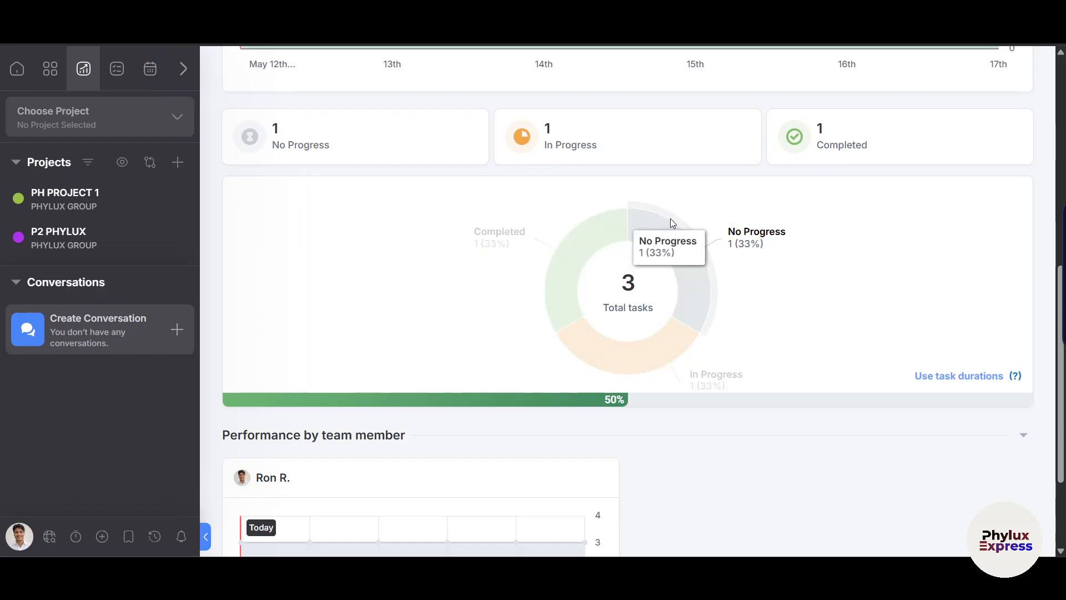
pyautogui.scroll(-3, 683, 199)
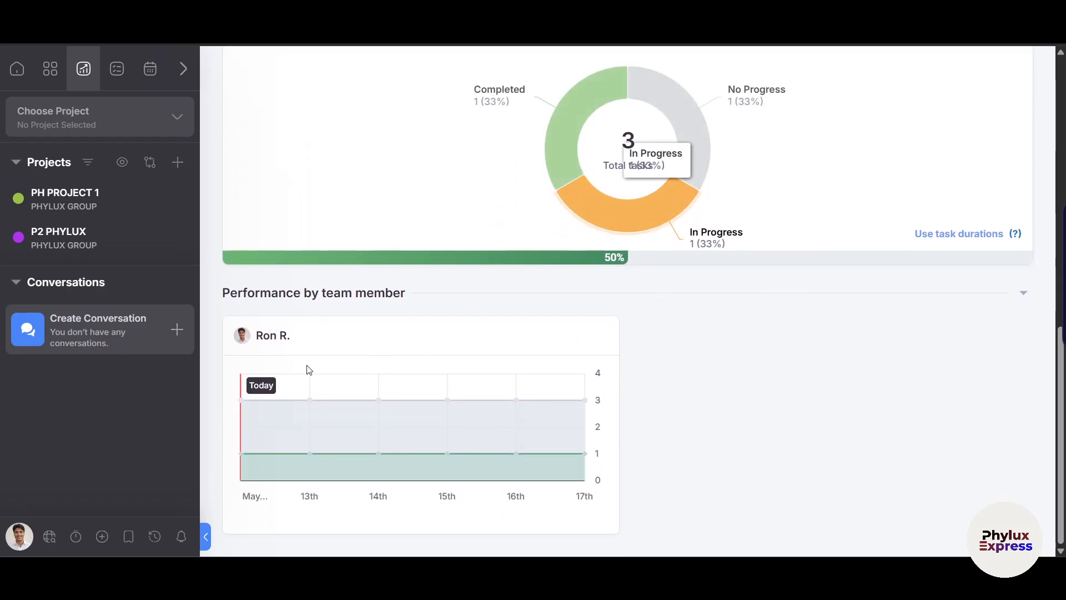
pyautogui.moveTo(459, 391)
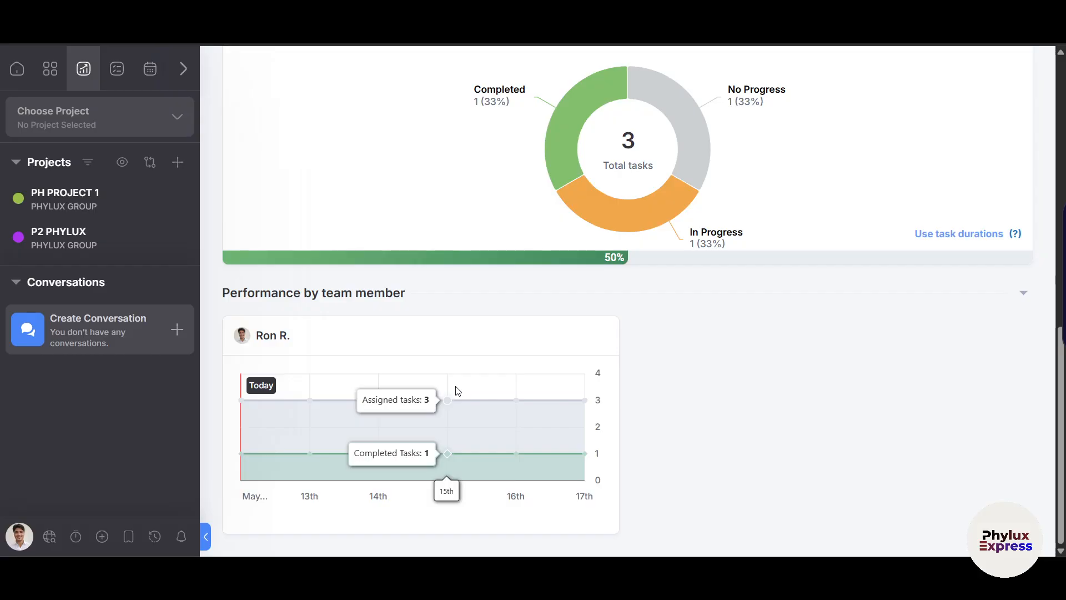
pyautogui.scroll(10, 736, 383)
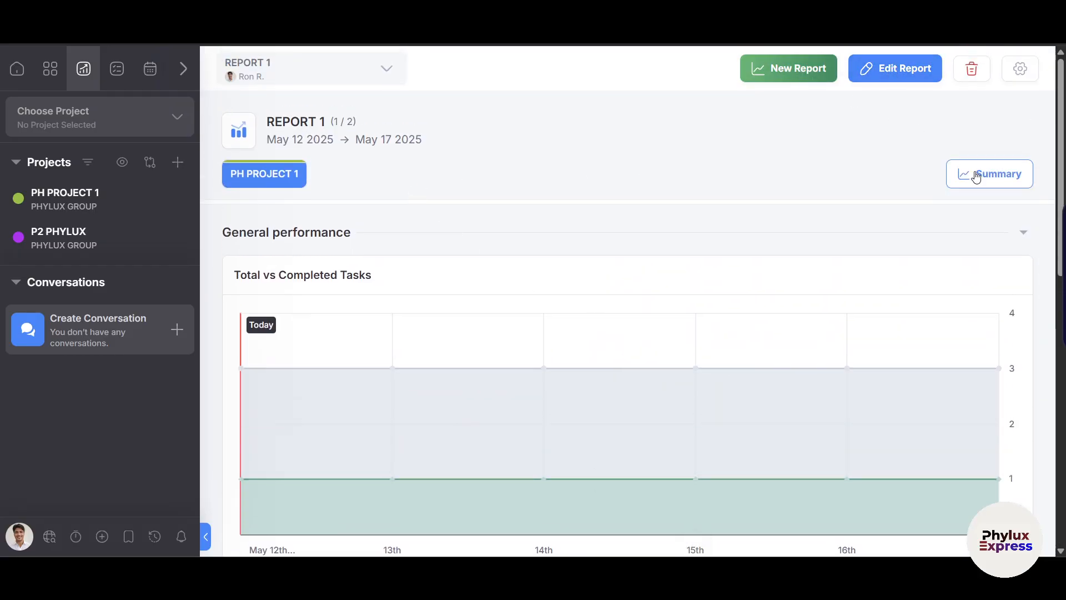
pyautogui.click(981, 176)
pyautogui.scroll(-1, 628, 455)
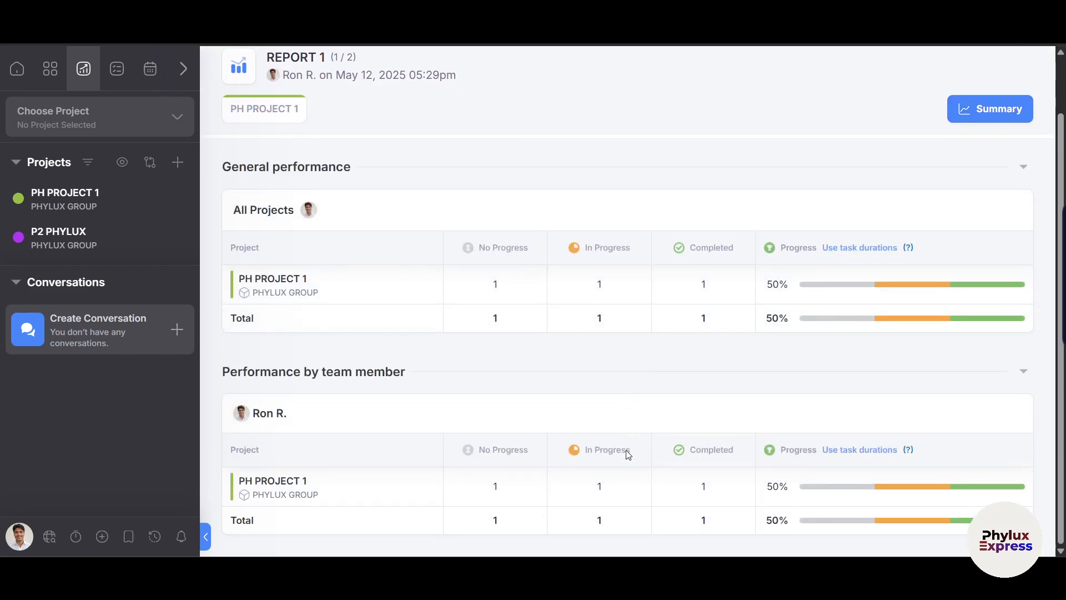
pyautogui.scroll(1, 628, 454)
# Start a new report with P2 PHYLUX ticked, then close it without saving.
pyautogui.click(812, 66)
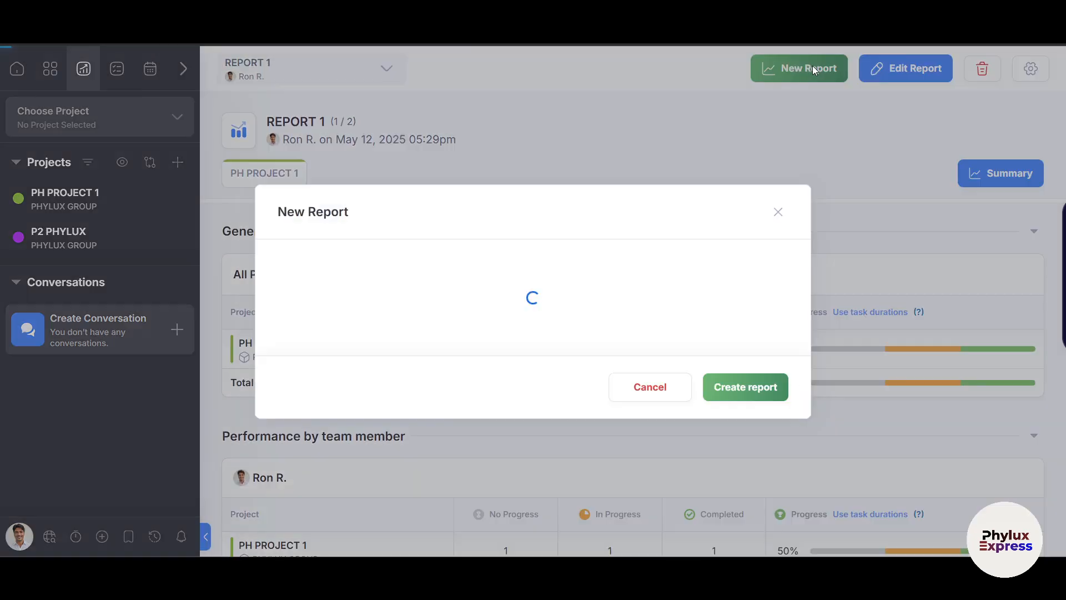
pyautogui.click(306, 348)
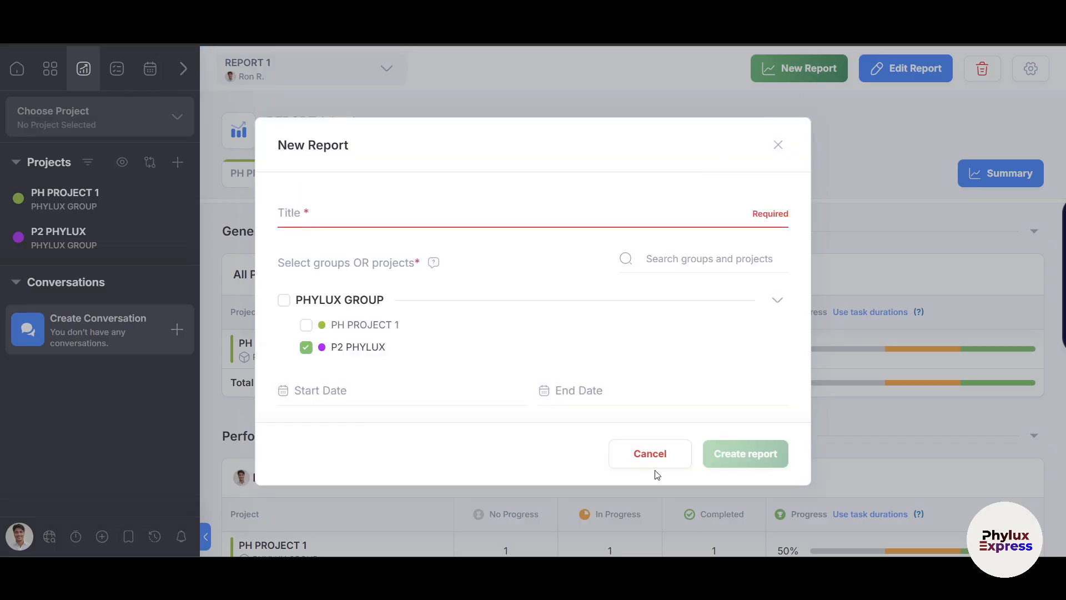
pyautogui.click(777, 146)
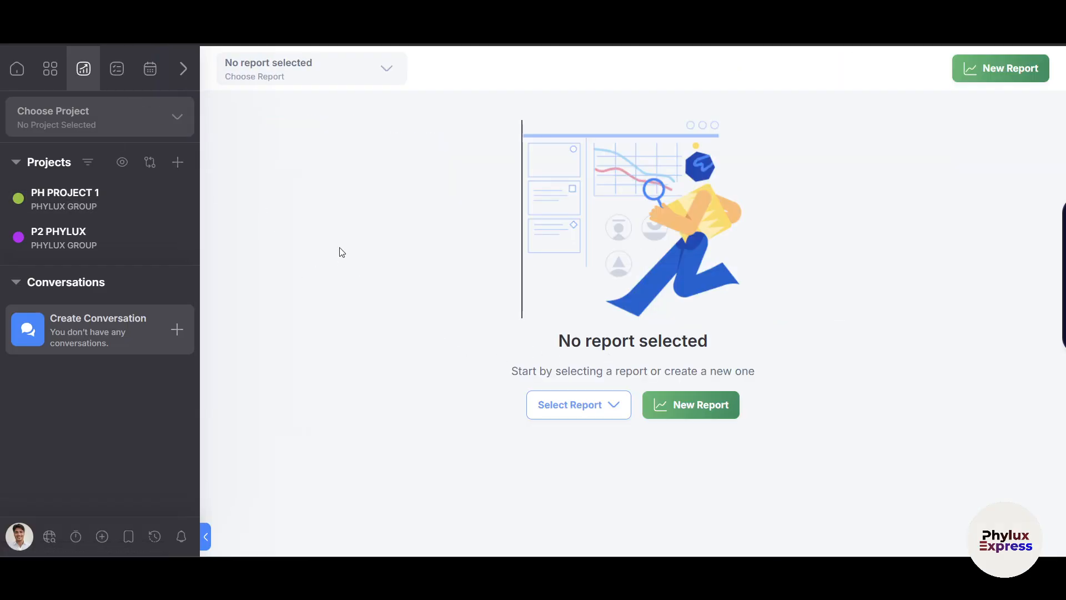
# Pass through the task list and month calendar to reach the Widgets board.
pyautogui.click(119, 75)
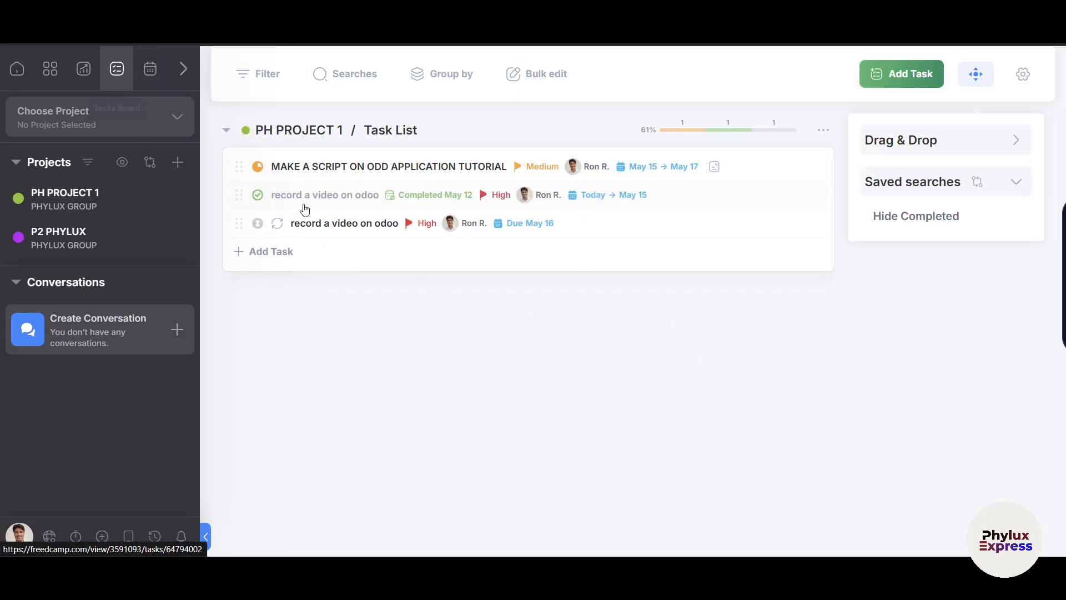
pyautogui.click(149, 71)
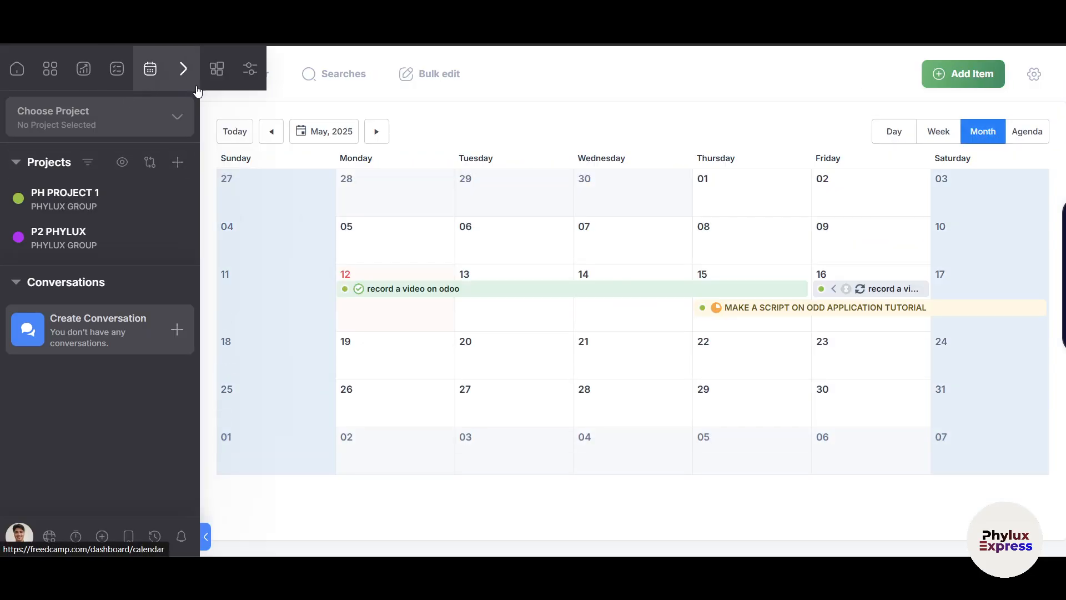
pyautogui.click(182, 73)
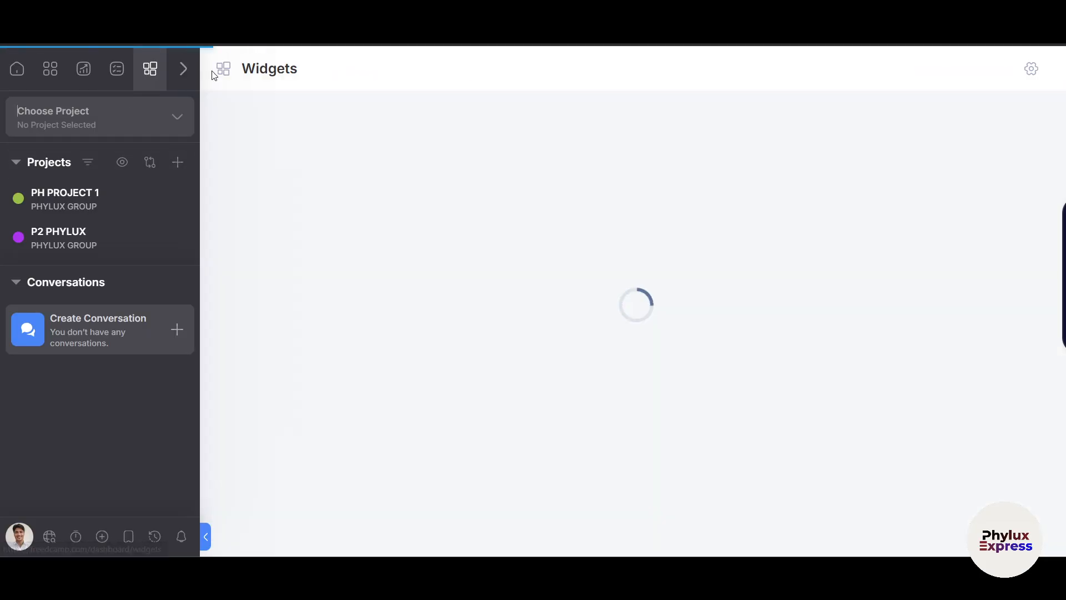
# Create an Agenda widget titled AG 1 with start date Today and default filters.
pyautogui.click(633, 394)
pyautogui.click(530, 304)
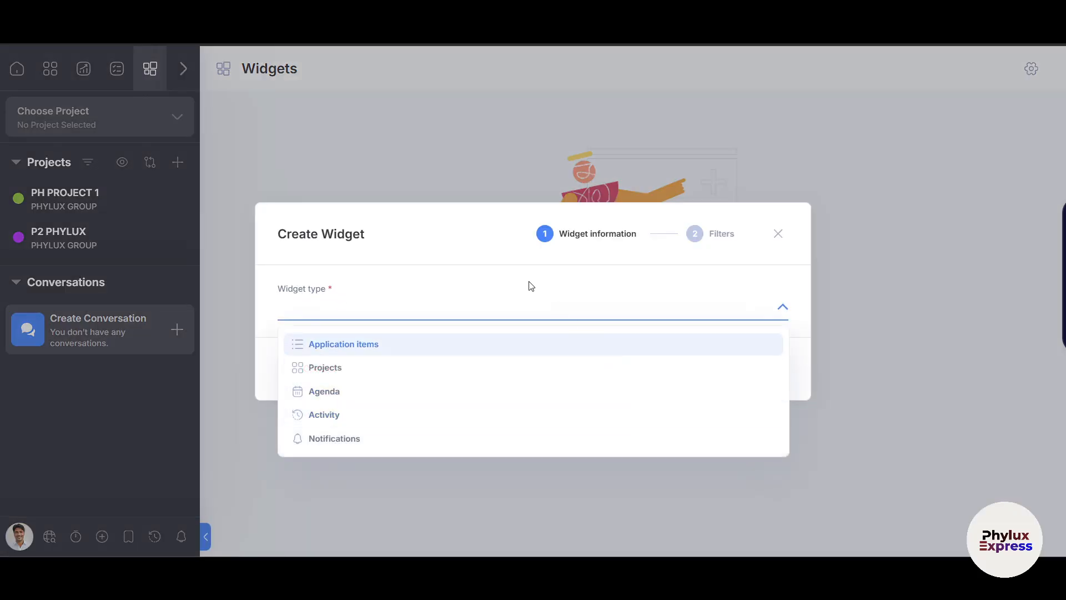
pyautogui.click(359, 395)
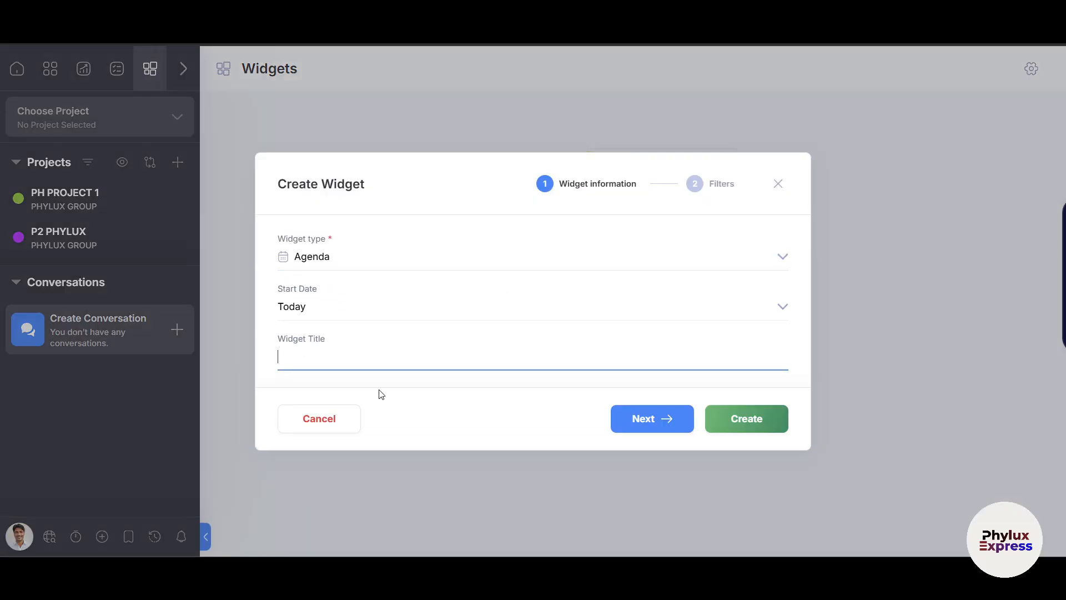
pyautogui.click(355, 306)
pyautogui.click(355, 306)
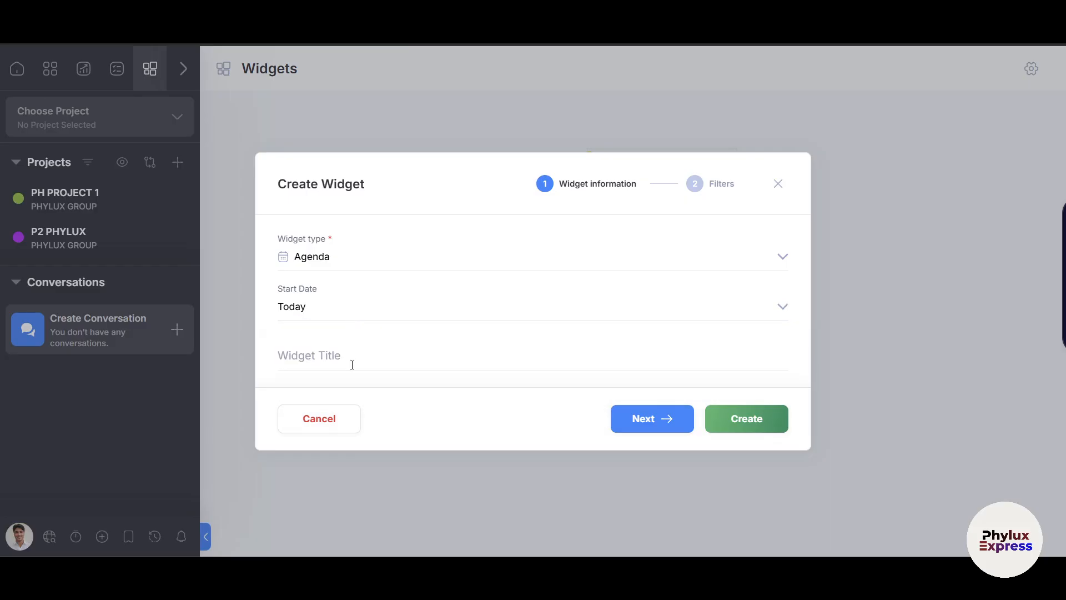
pyautogui.click(352, 365)
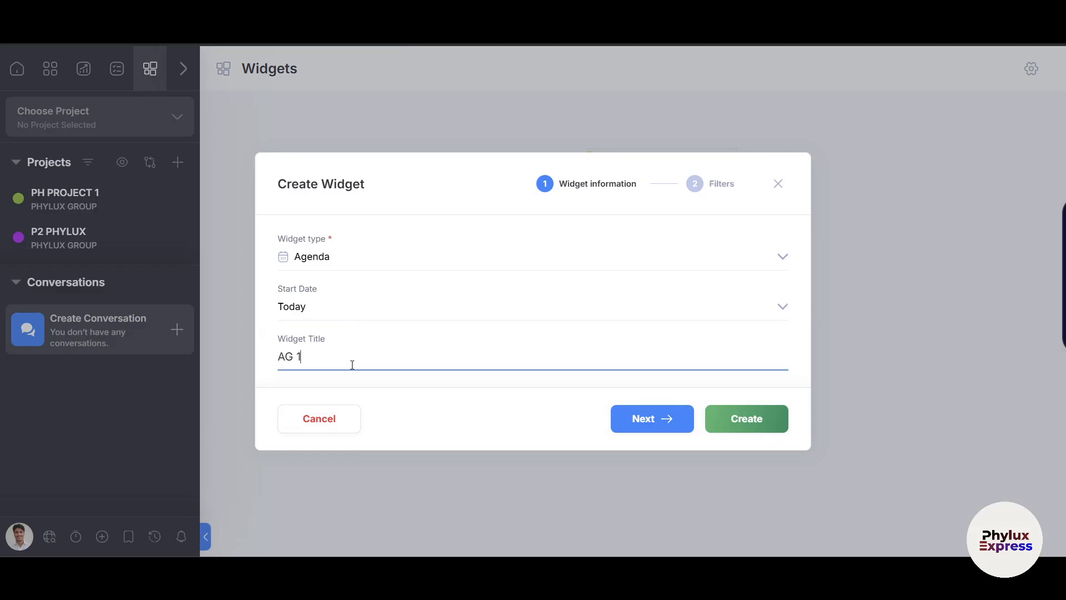
pyautogui.click(659, 420)
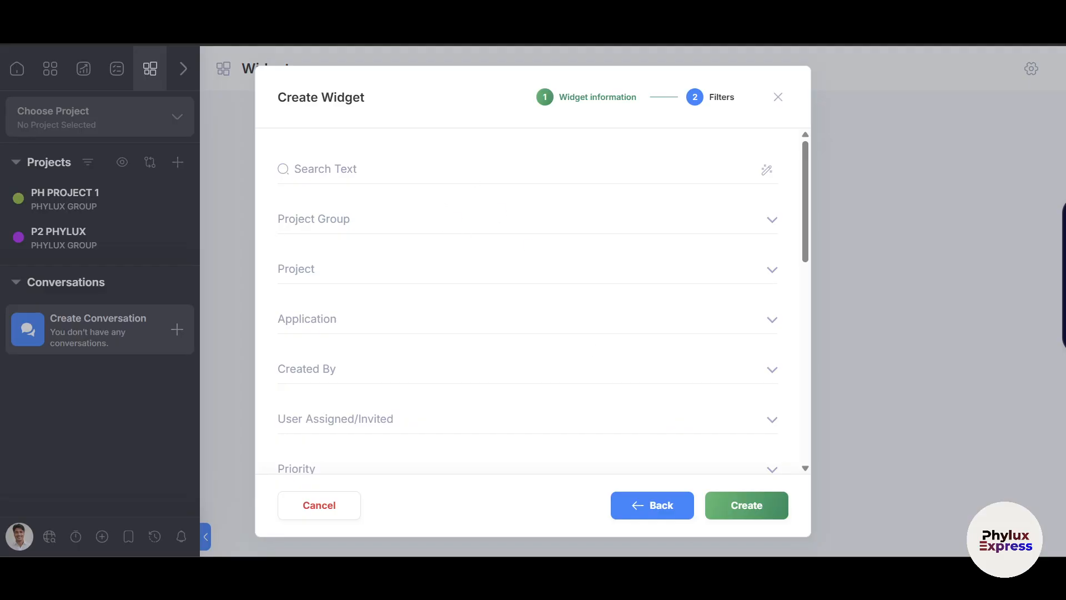
pyautogui.click(751, 505)
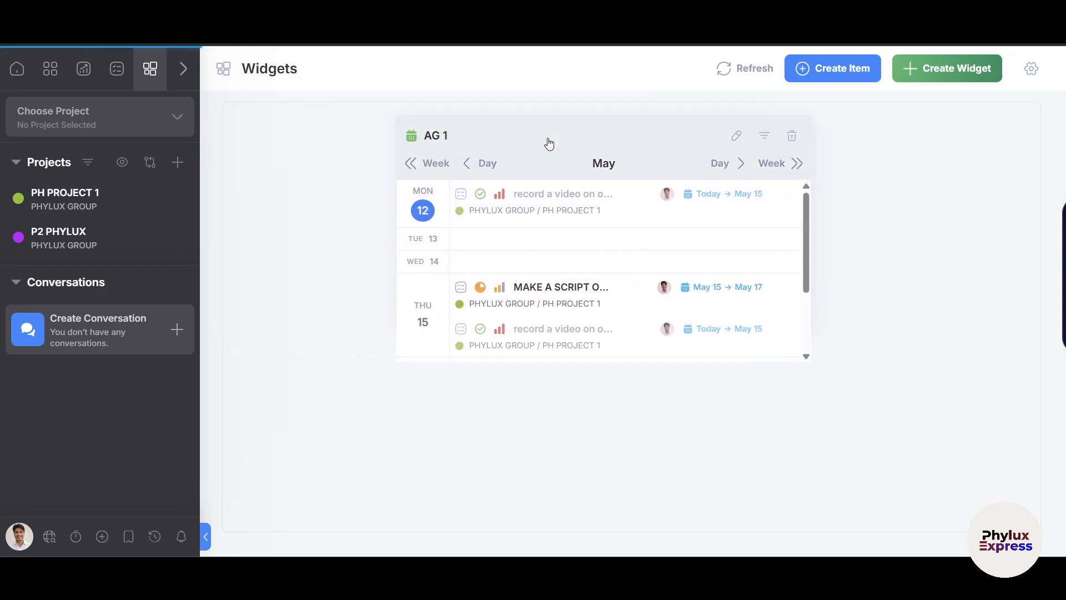
# Move the AG 1 widget to the board's centre, then start and discard a Monday 12 issue.
pyautogui.moveTo(548, 144); pyautogui.dragTo(607, 153)
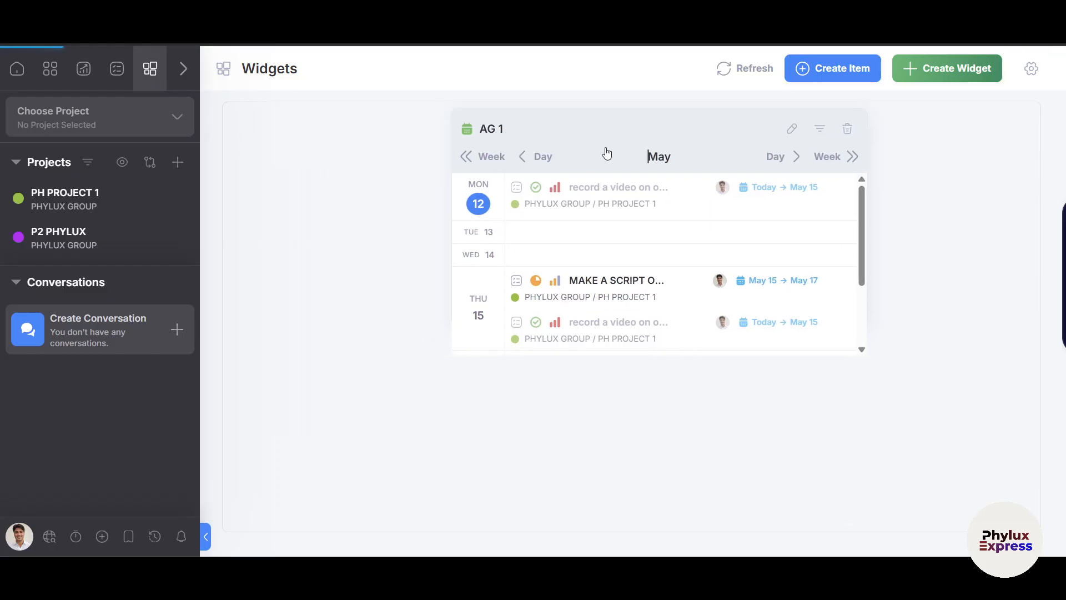
pyautogui.click(468, 187)
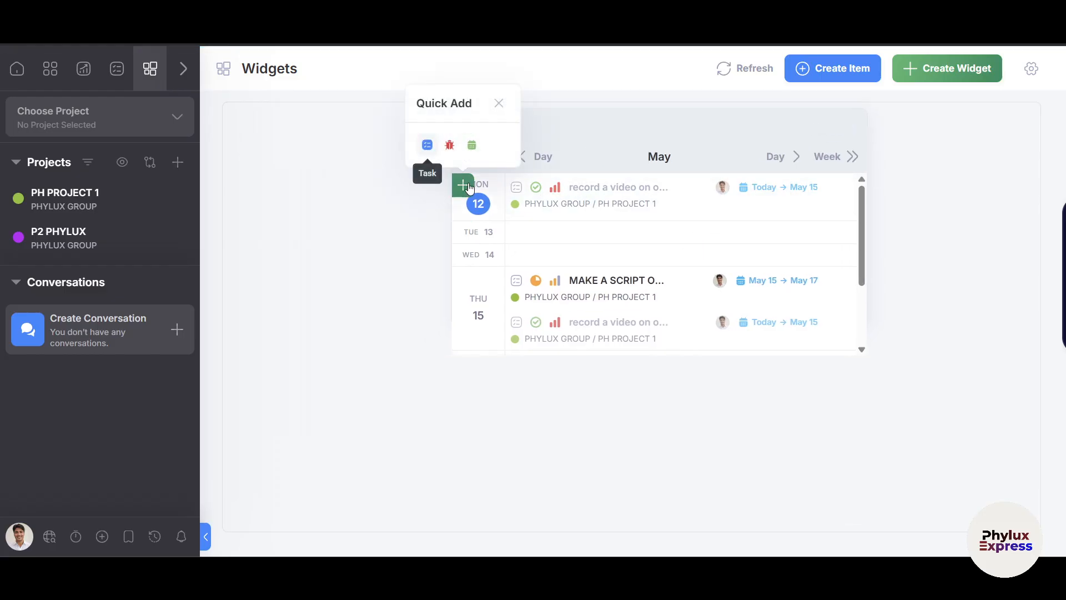
pyautogui.click(450, 145)
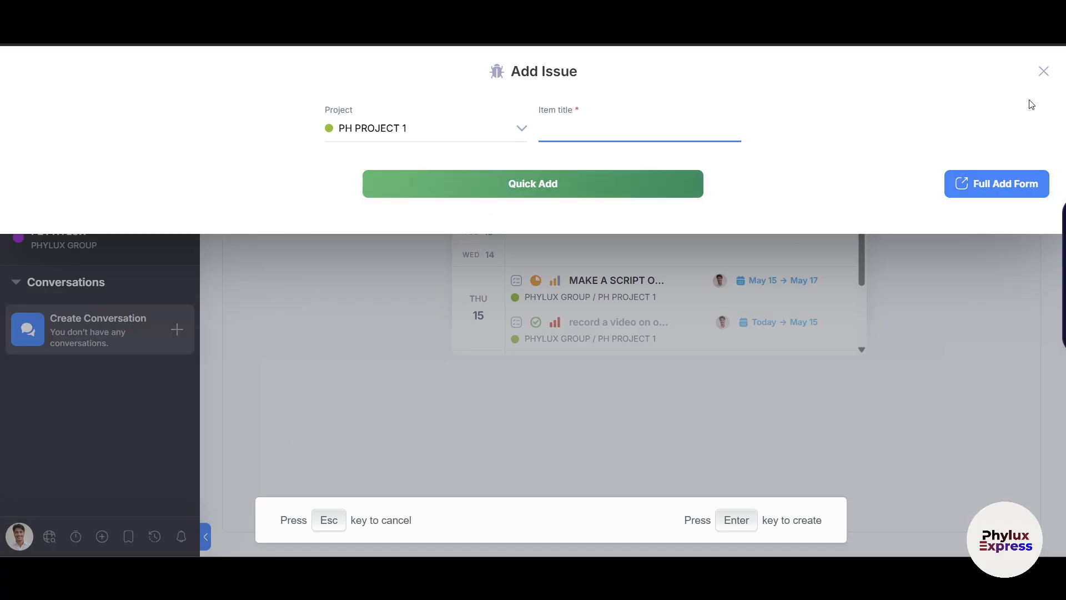
pyautogui.click(1051, 74)
pyautogui.click(1044, 74)
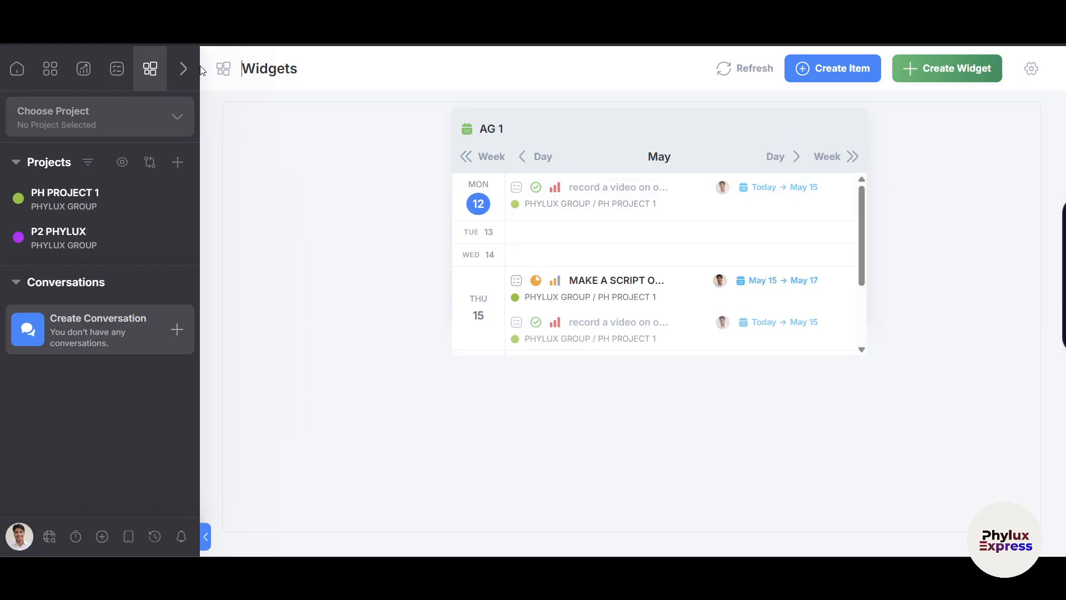
# Close board management without changes and bring up the empty My timers list.
pyautogui.moveTo(188, 73)
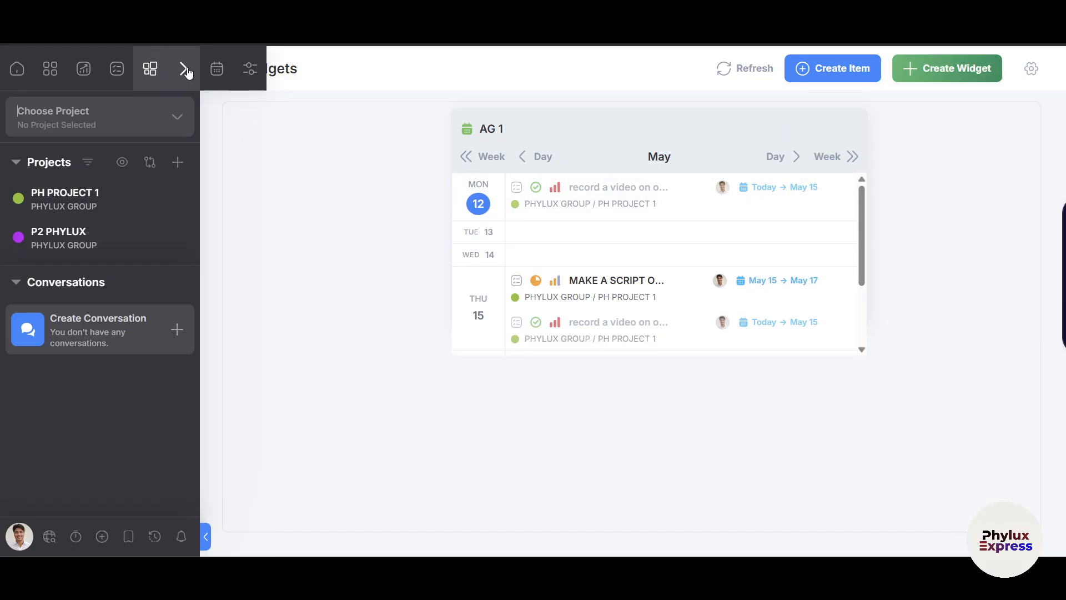
pyautogui.click(248, 70)
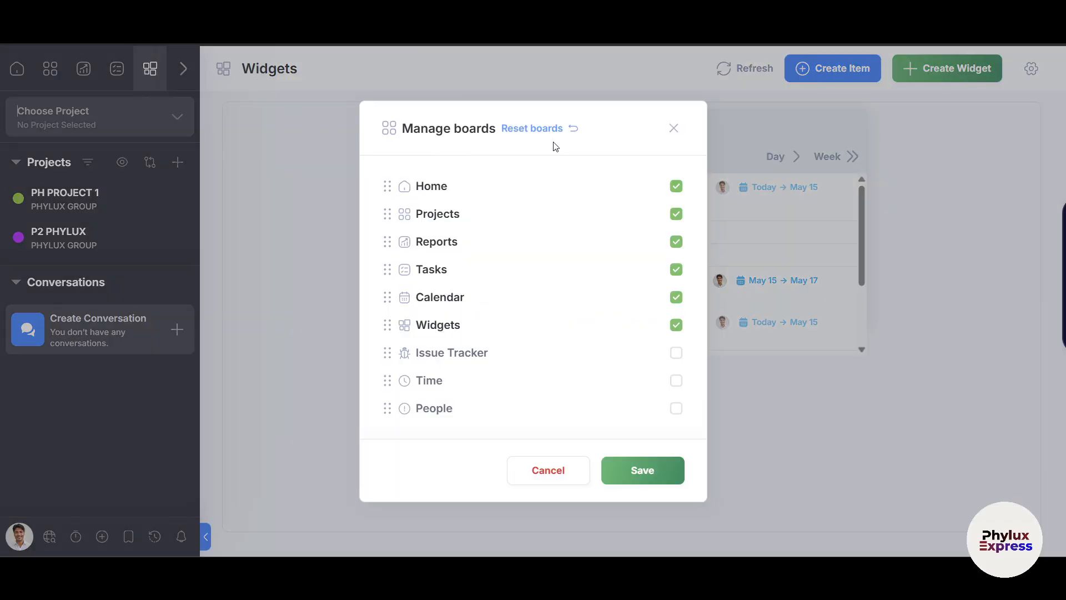
pyautogui.click(673, 128)
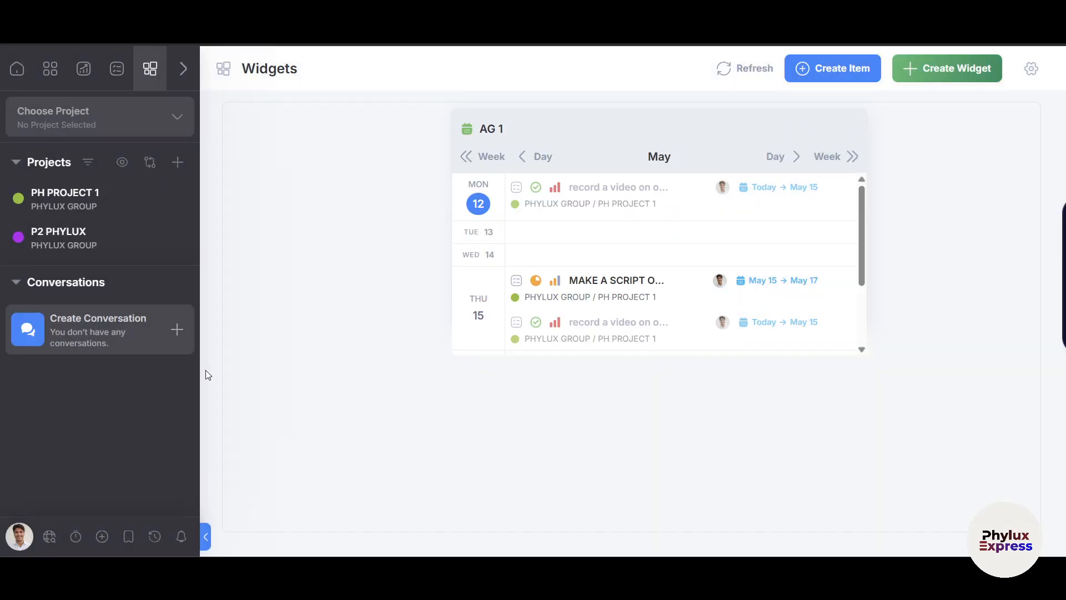
pyautogui.click(74, 536)
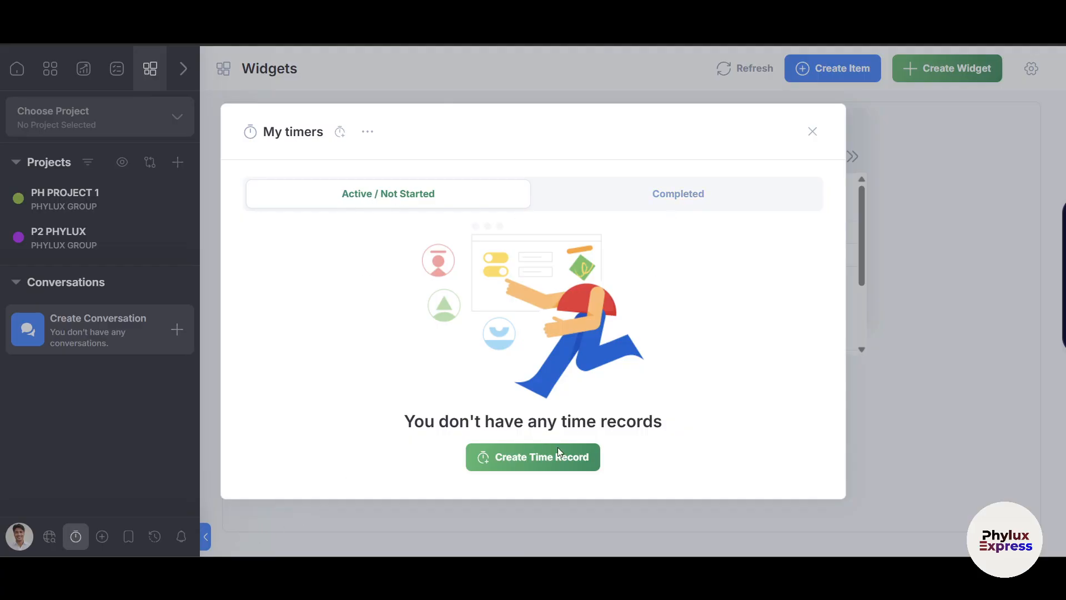
# Create a new time record assigned to PH PROJECT 1.
pyautogui.click(552, 462)
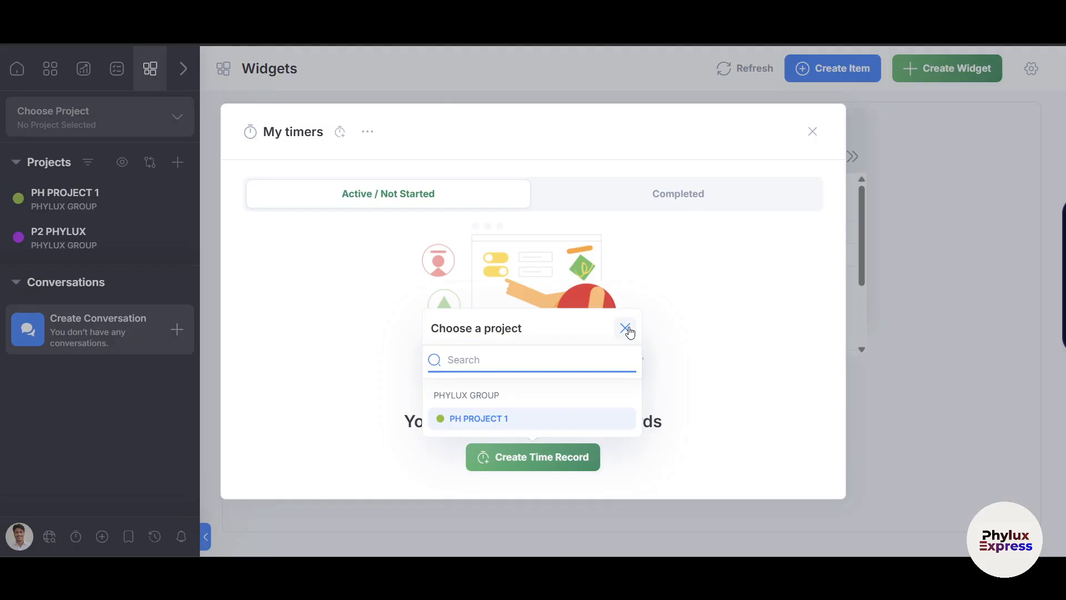
pyautogui.click(547, 465)
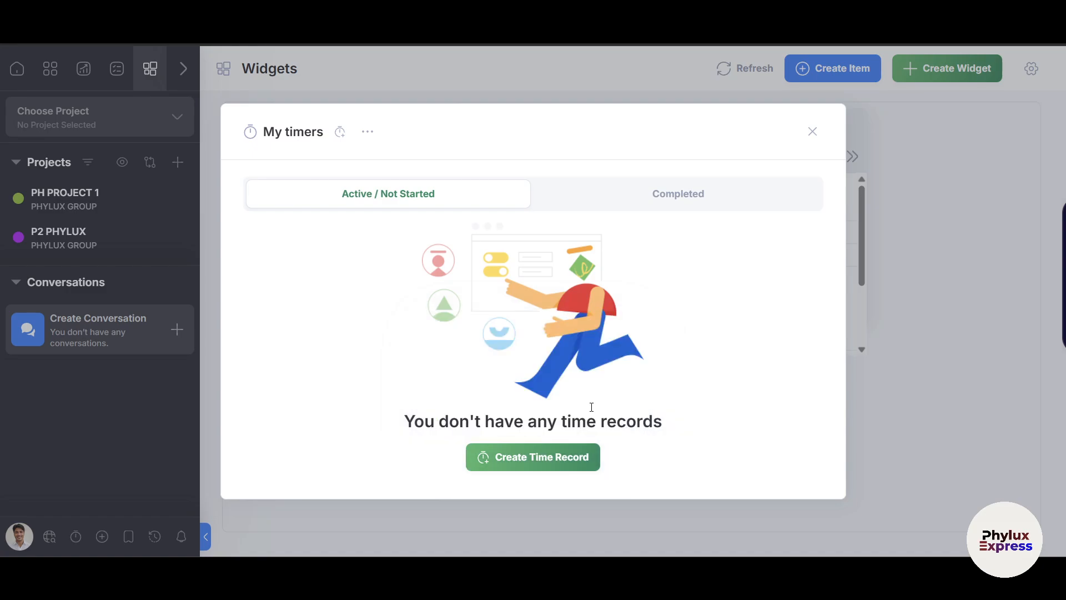
pyautogui.click(654, 209)
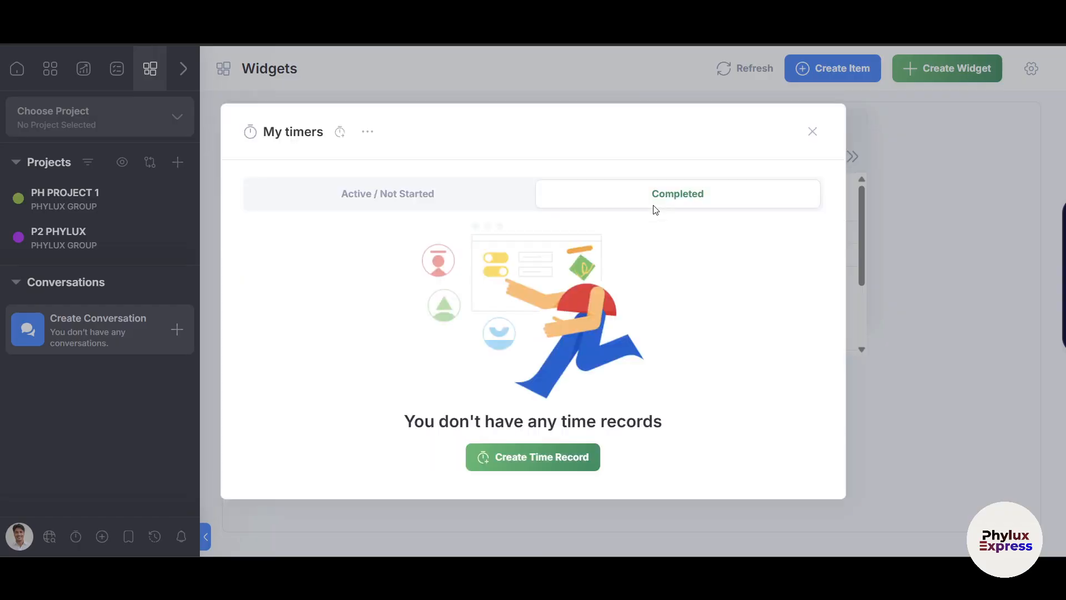
pyautogui.click(541, 462)
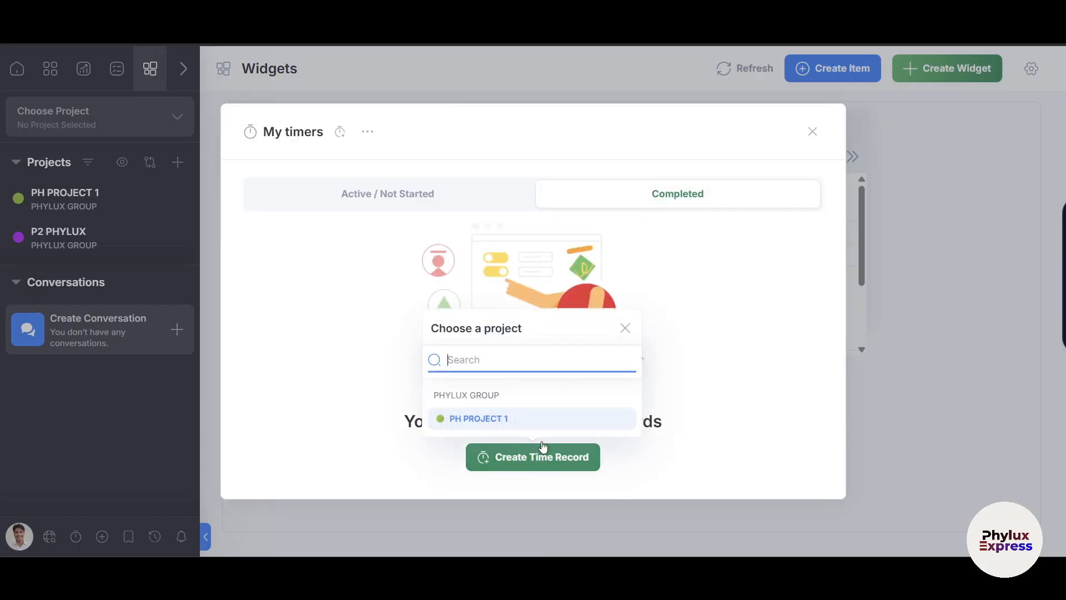
pyautogui.click(490, 421)
pyautogui.click(682, 506)
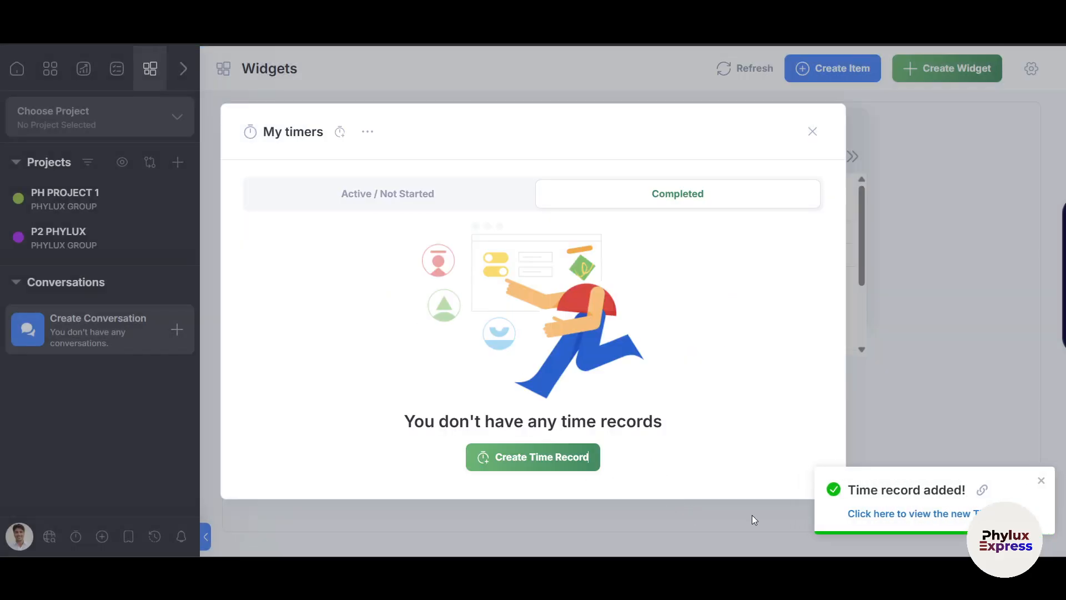
# Run the PH PROJECT 1 timer briefly, stop it, and open the time entry's details.
pyautogui.click(330, 193)
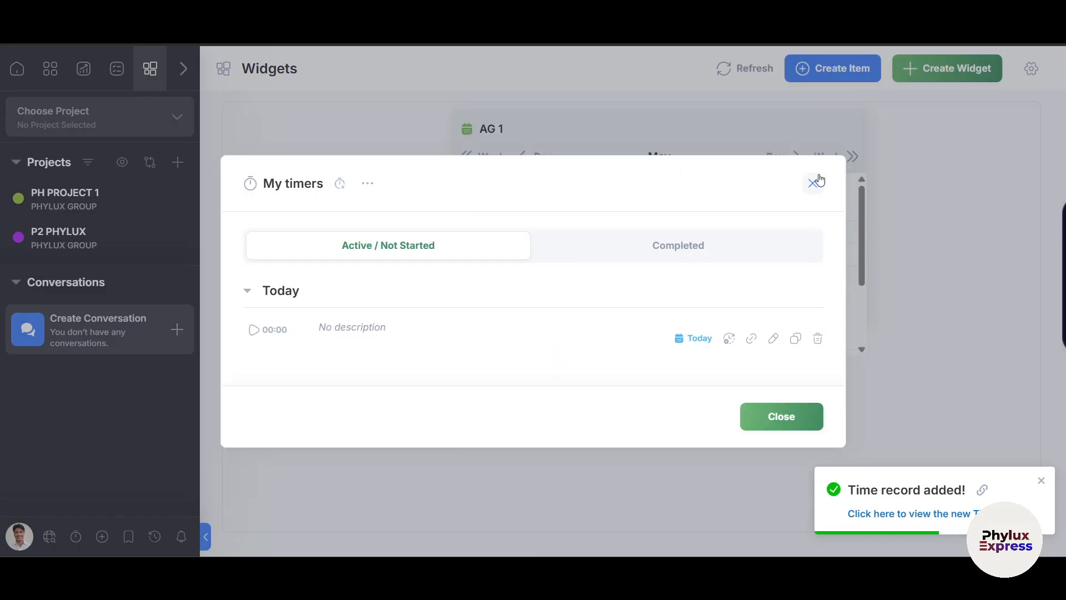
pyautogui.click(253, 330)
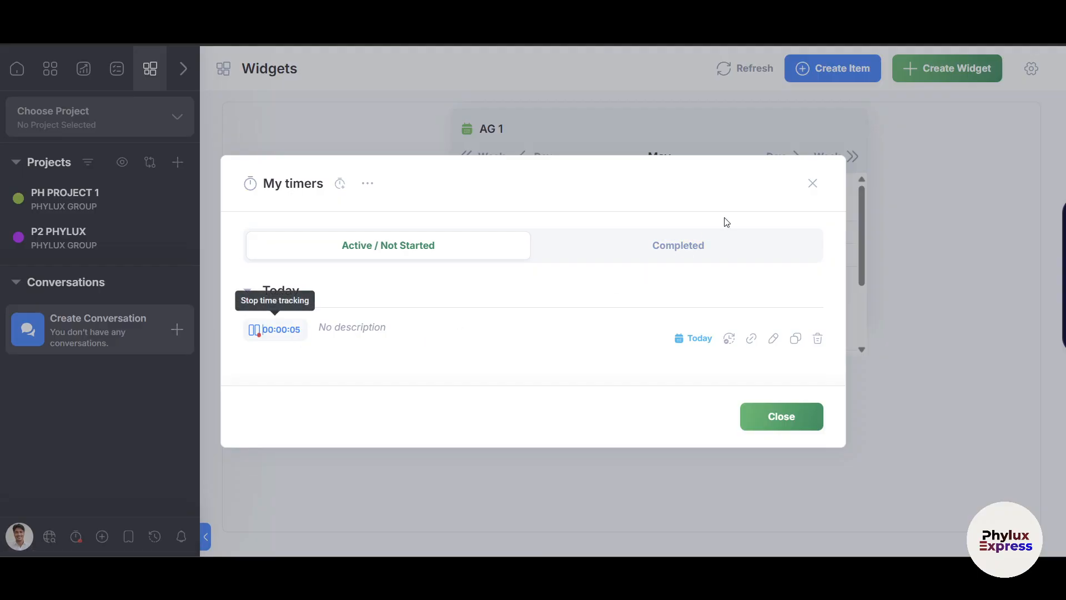
pyautogui.click(812, 183)
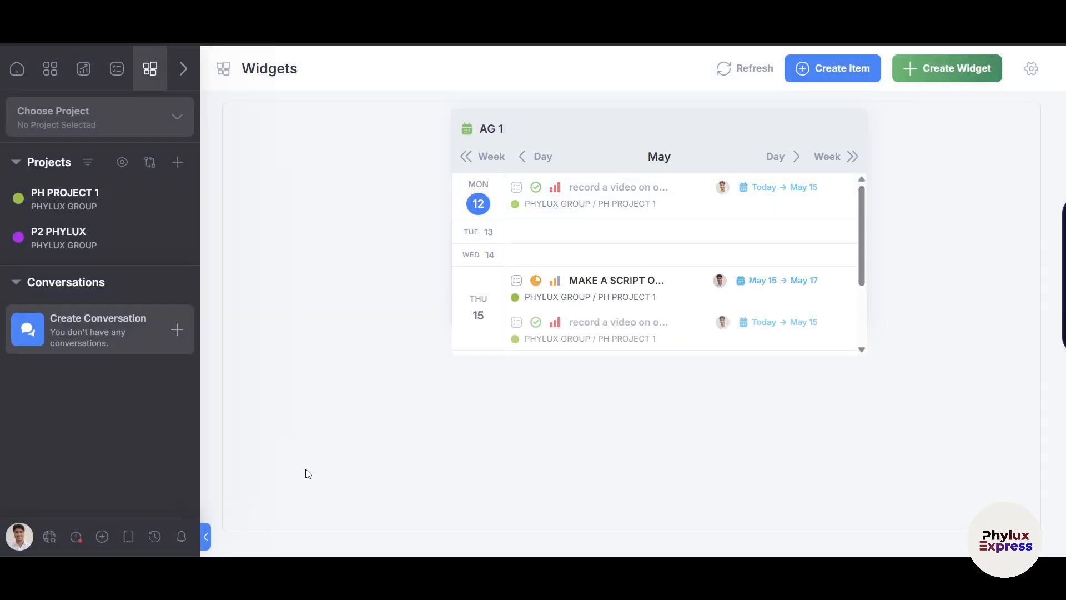
pyautogui.click(74, 536)
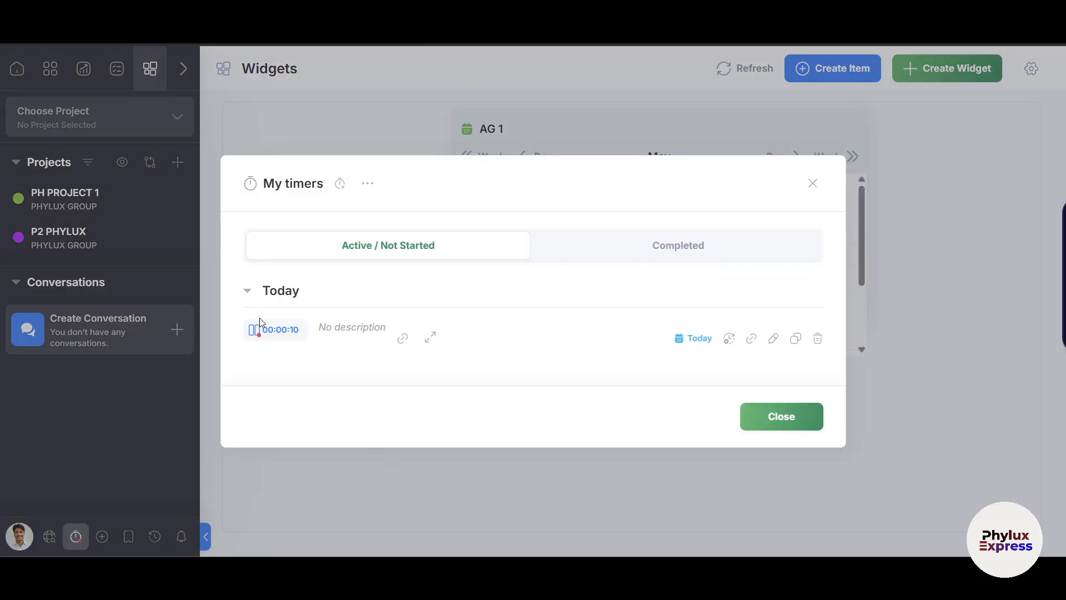
pyautogui.click(255, 331)
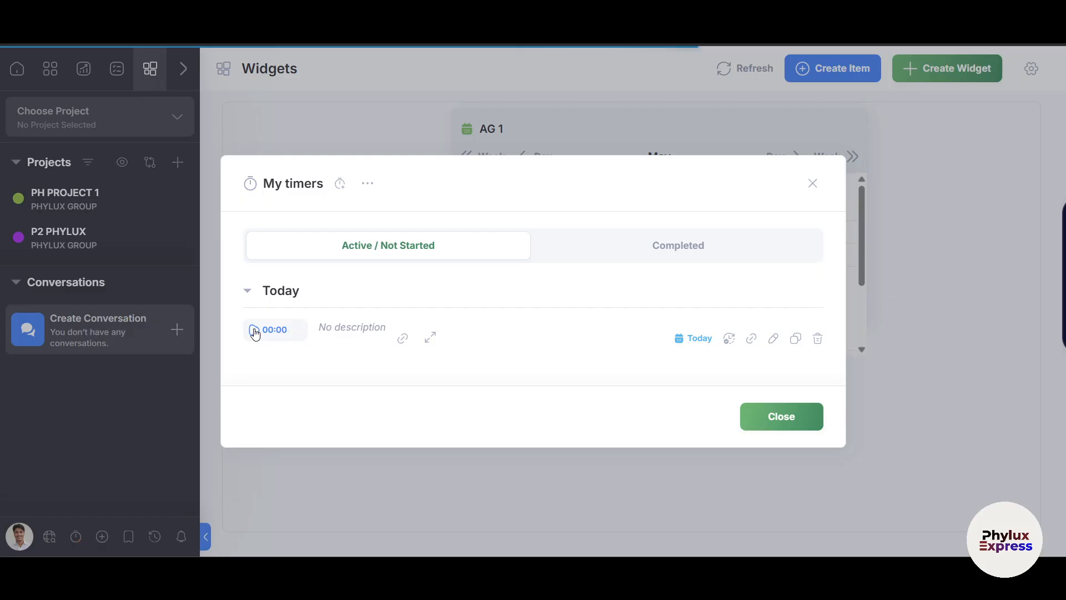
pyautogui.click(426, 345)
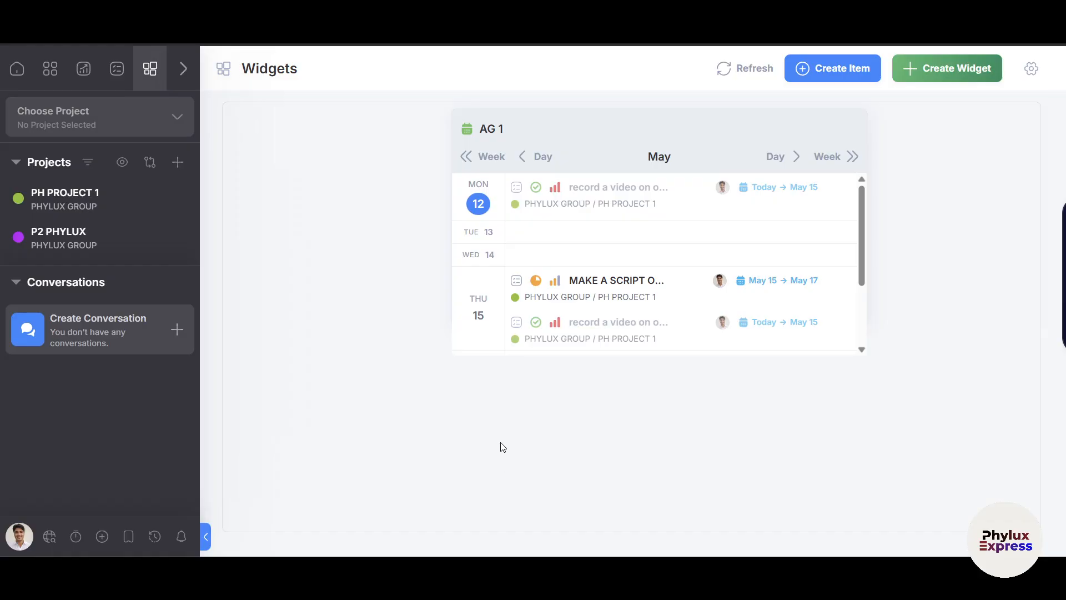
# Glance at Quick Add, Bookmarks and the Mon 12th–Sun 18th Recap, then open Notifications.
pyautogui.click(107, 537)
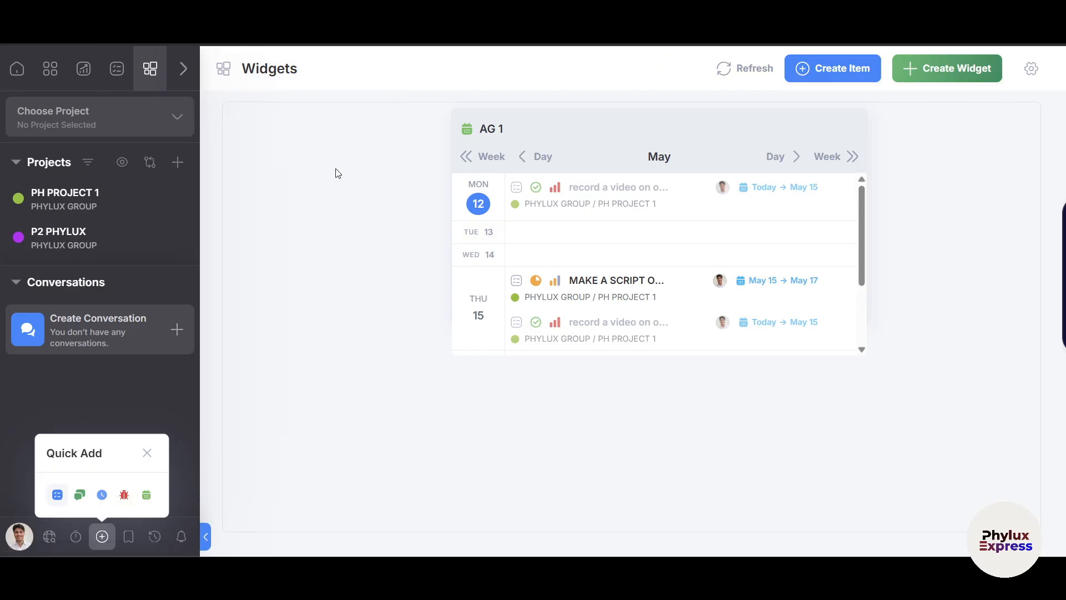
pyautogui.click(128, 546)
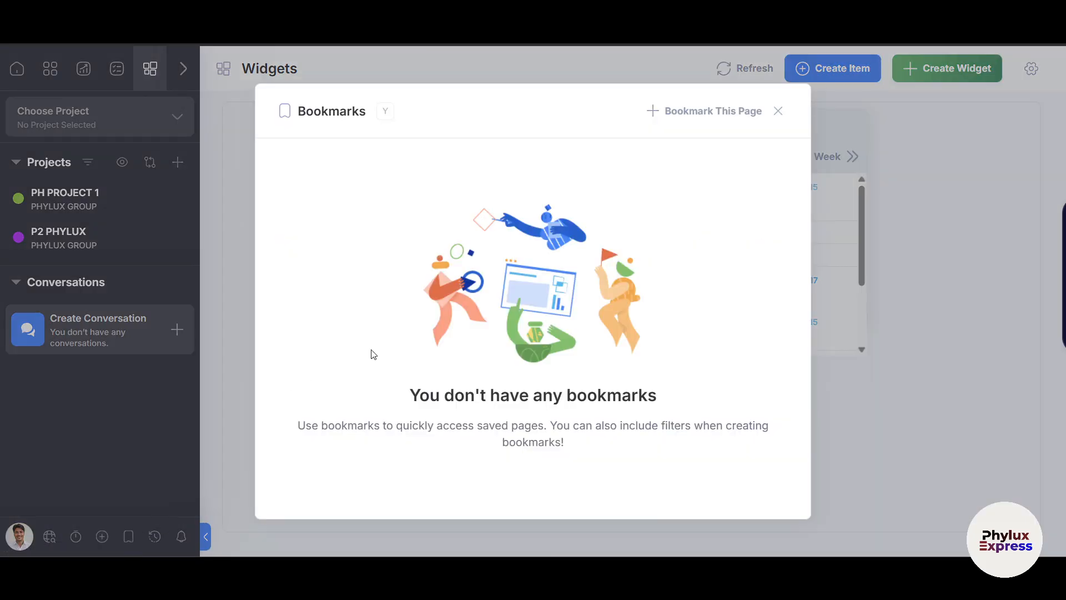
pyautogui.click(776, 117)
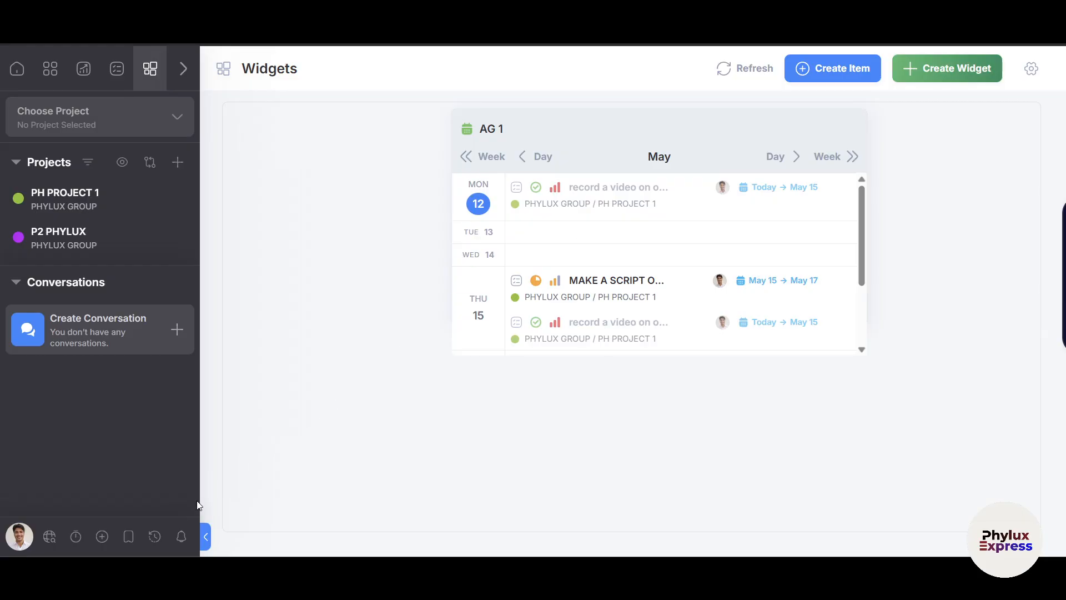
pyautogui.click(149, 545)
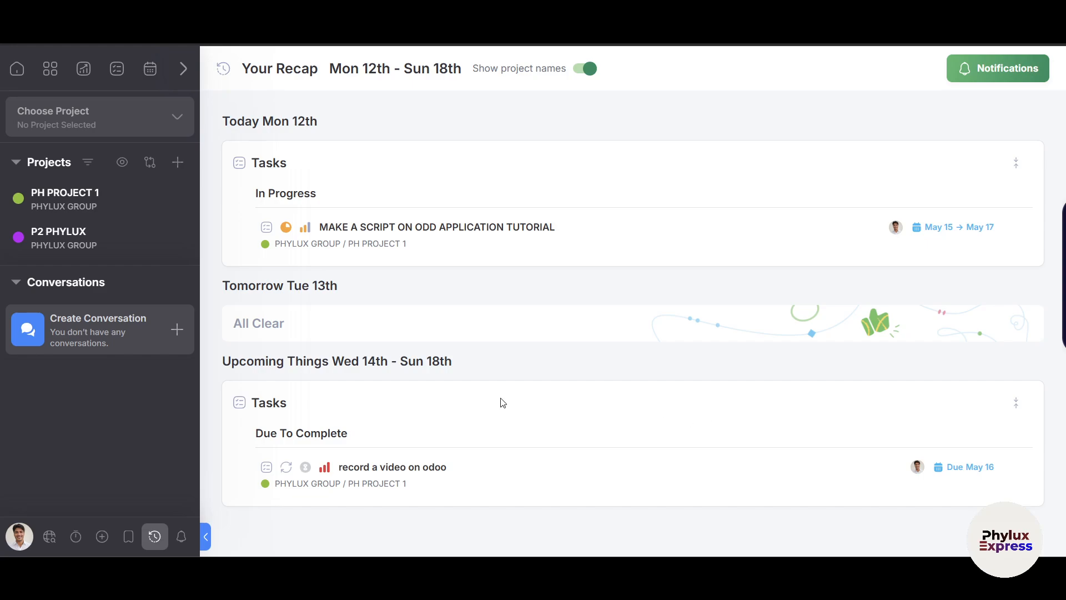
pyautogui.click(180, 537)
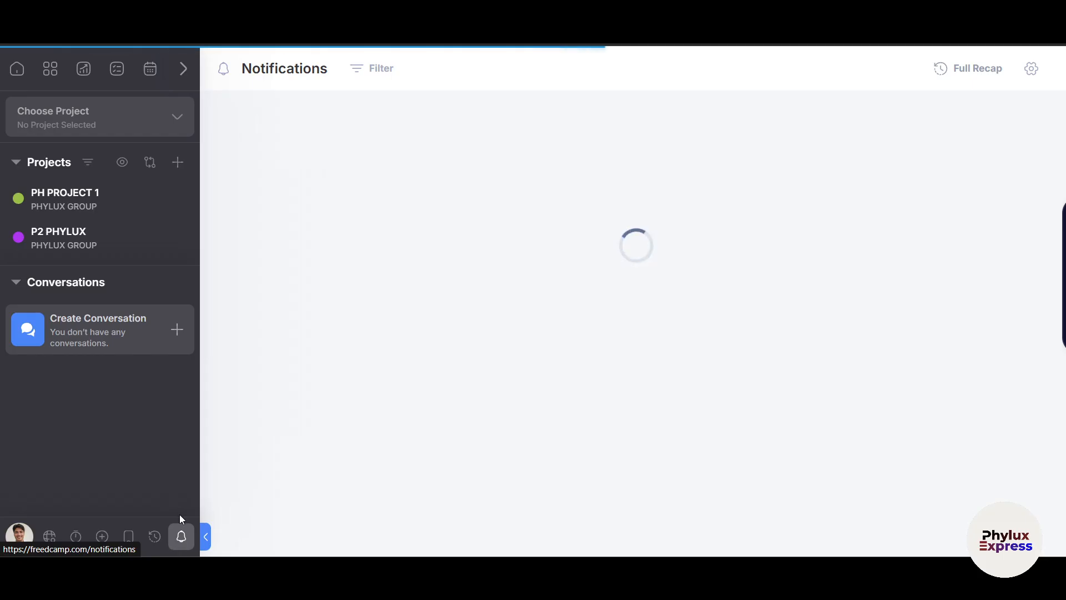